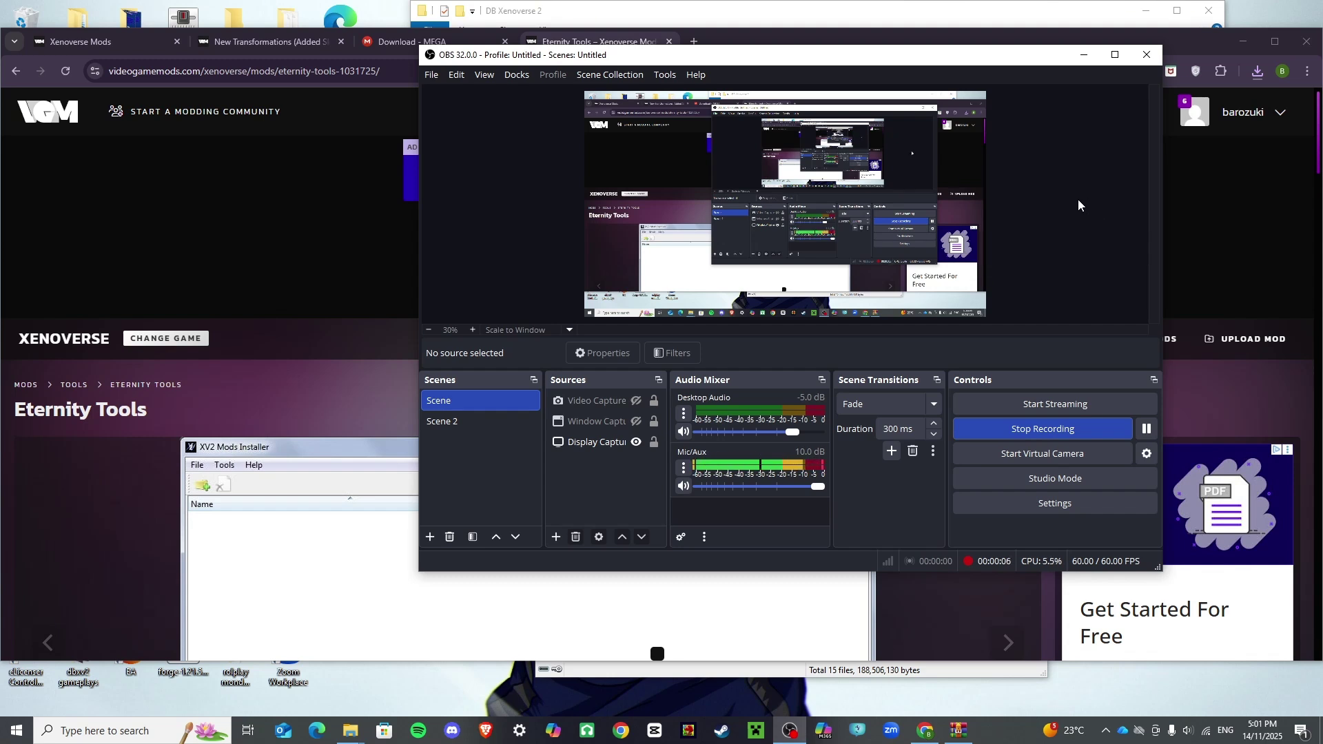
# Step: Scroll the Eternity Tools page and highlight supported version 1.25.1 and the November 9, 2025 update
pyautogui.click(1083, 55)
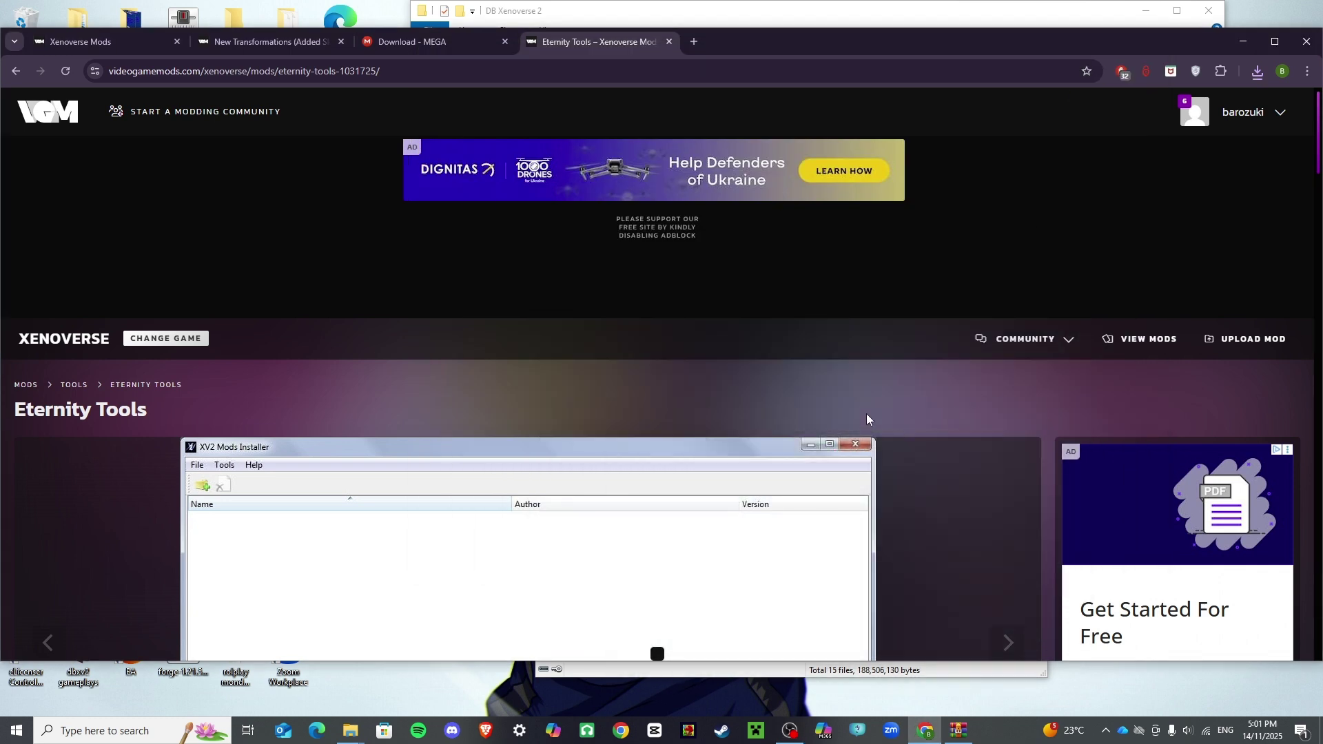
pyautogui.scroll(-2, 869, 419)
pyautogui.scroll(-1, 867, 418)
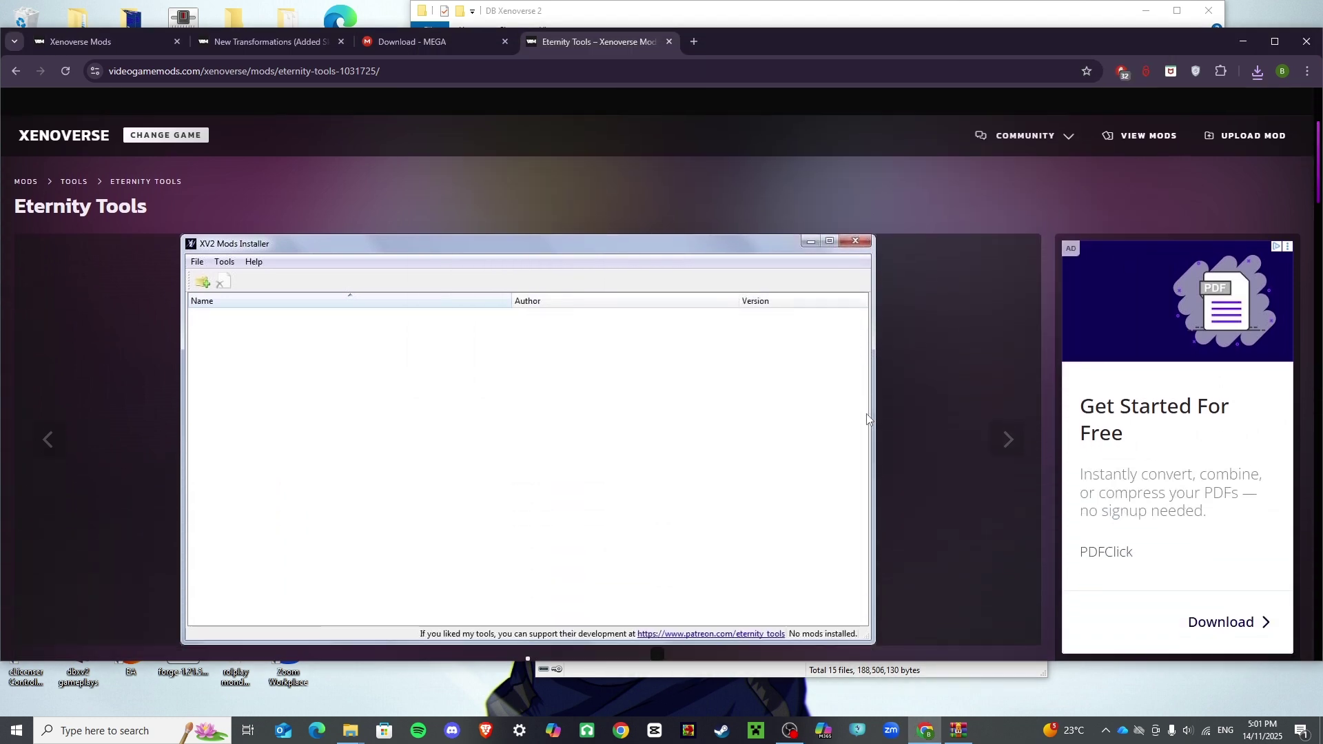
pyautogui.scroll(-6, 866, 418)
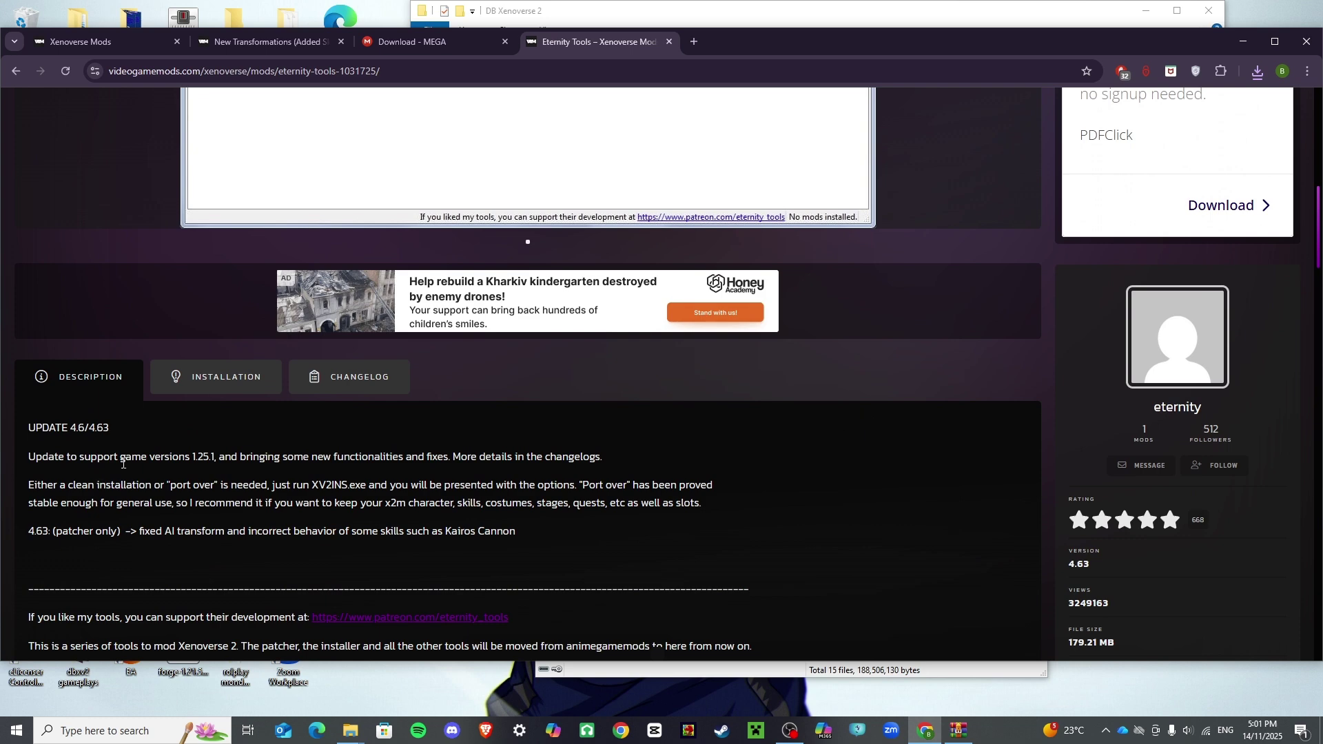
pyautogui.moveTo(194, 457); pyautogui.dragTo(214, 460)
pyautogui.scroll(-3, 566, 457)
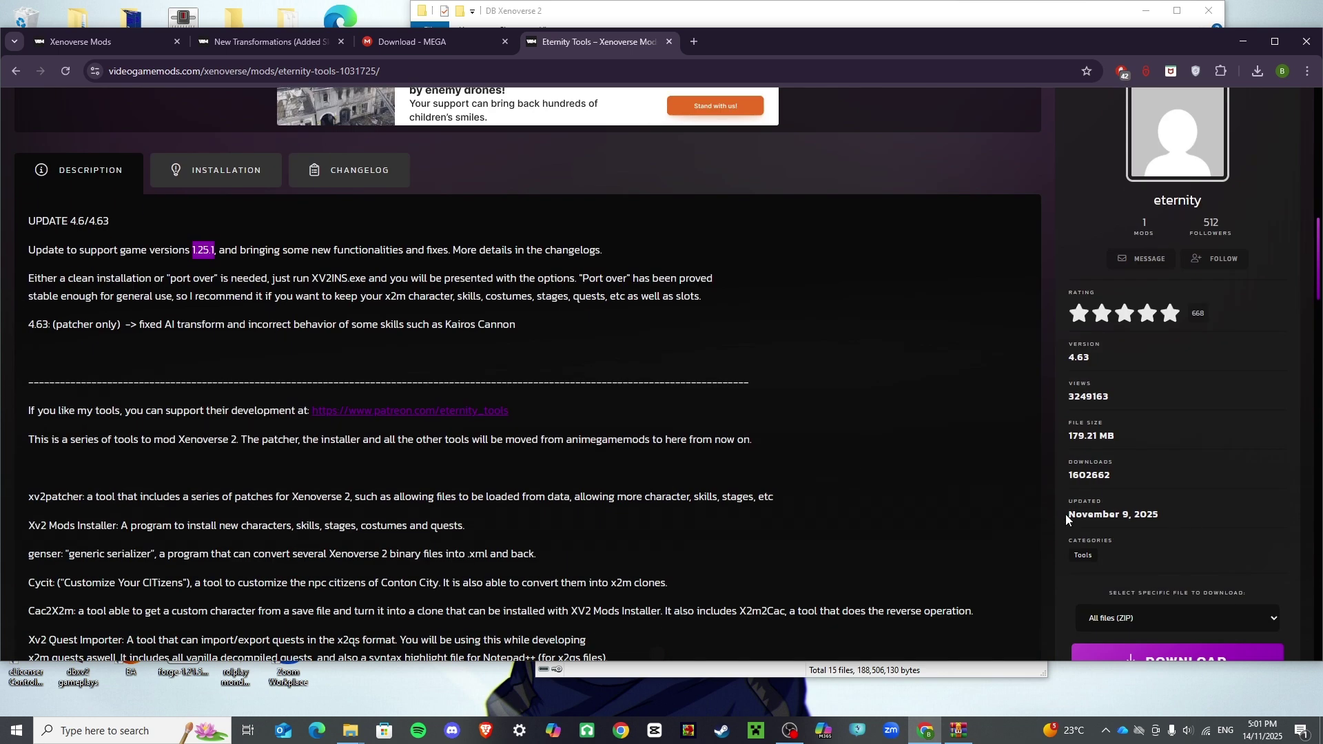
pyautogui.moveTo(1070, 514); pyautogui.dragTo(1164, 518)
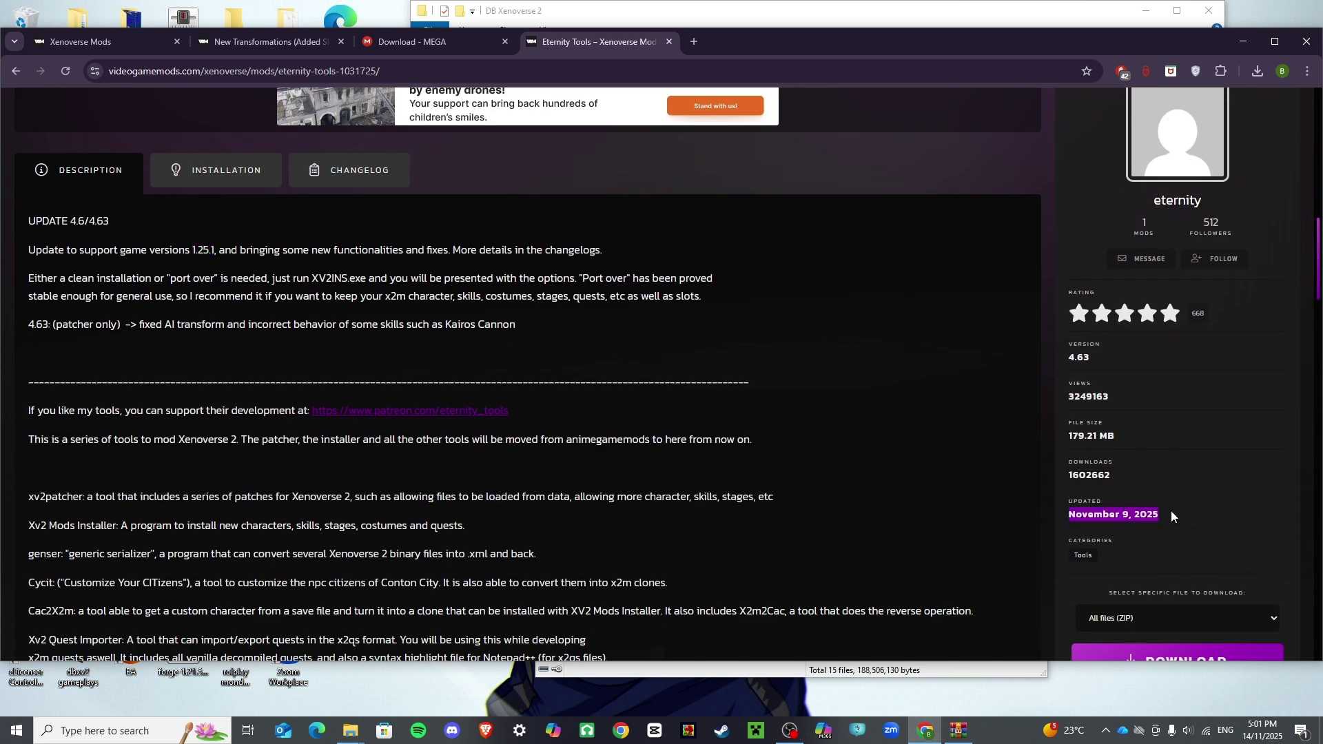
pyautogui.click(1155, 519)
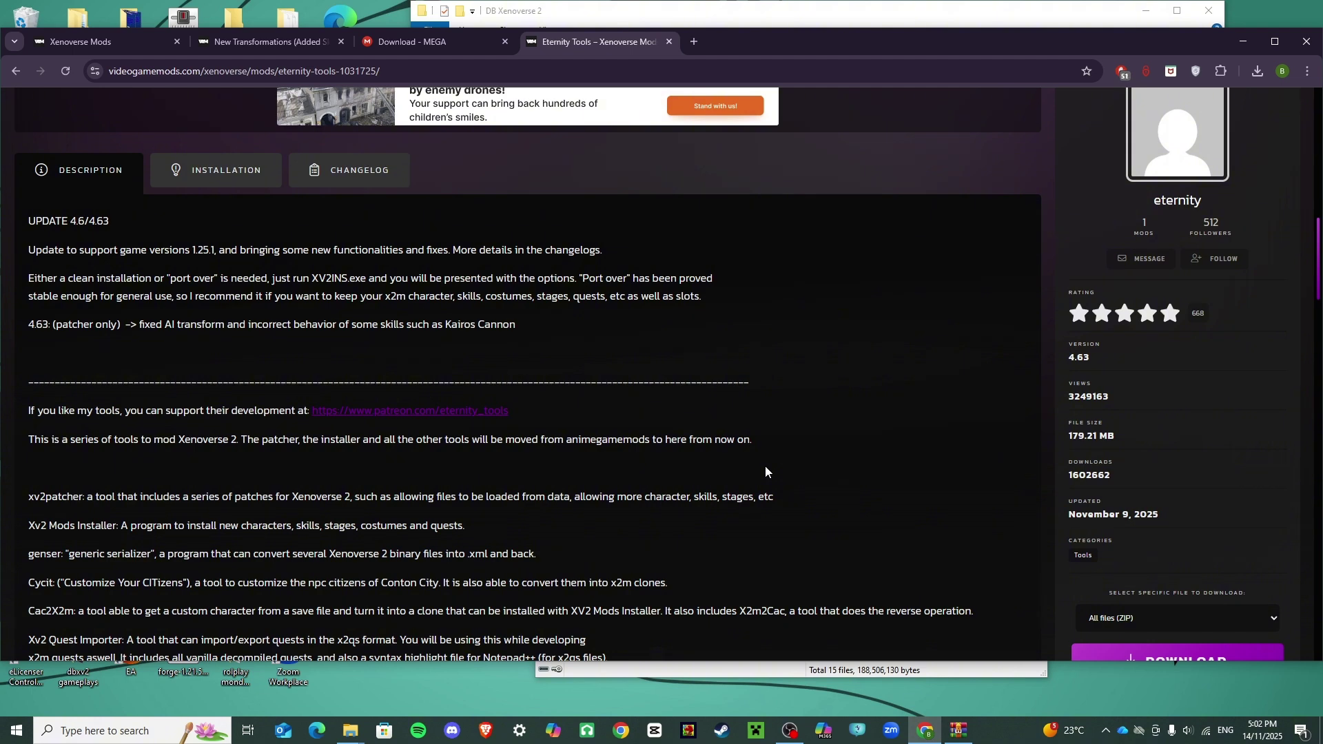
# Step: Search Google for winrar in a new tab, open win-rar.com, then go back to the Eternity Tools tab
pyautogui.hotkey('ctrl', 't')
pyautogui.write('winrar')
pyautogui.press('Return')
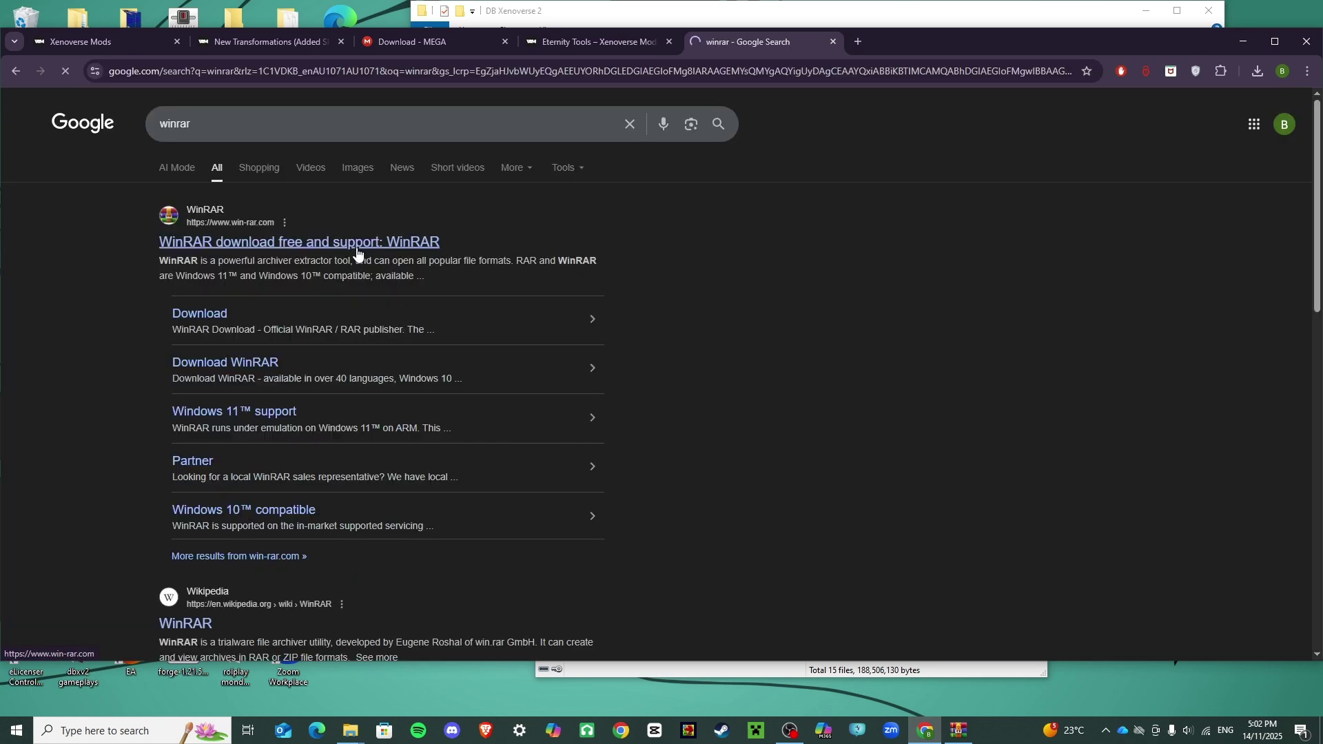
pyautogui.click(204, 249)
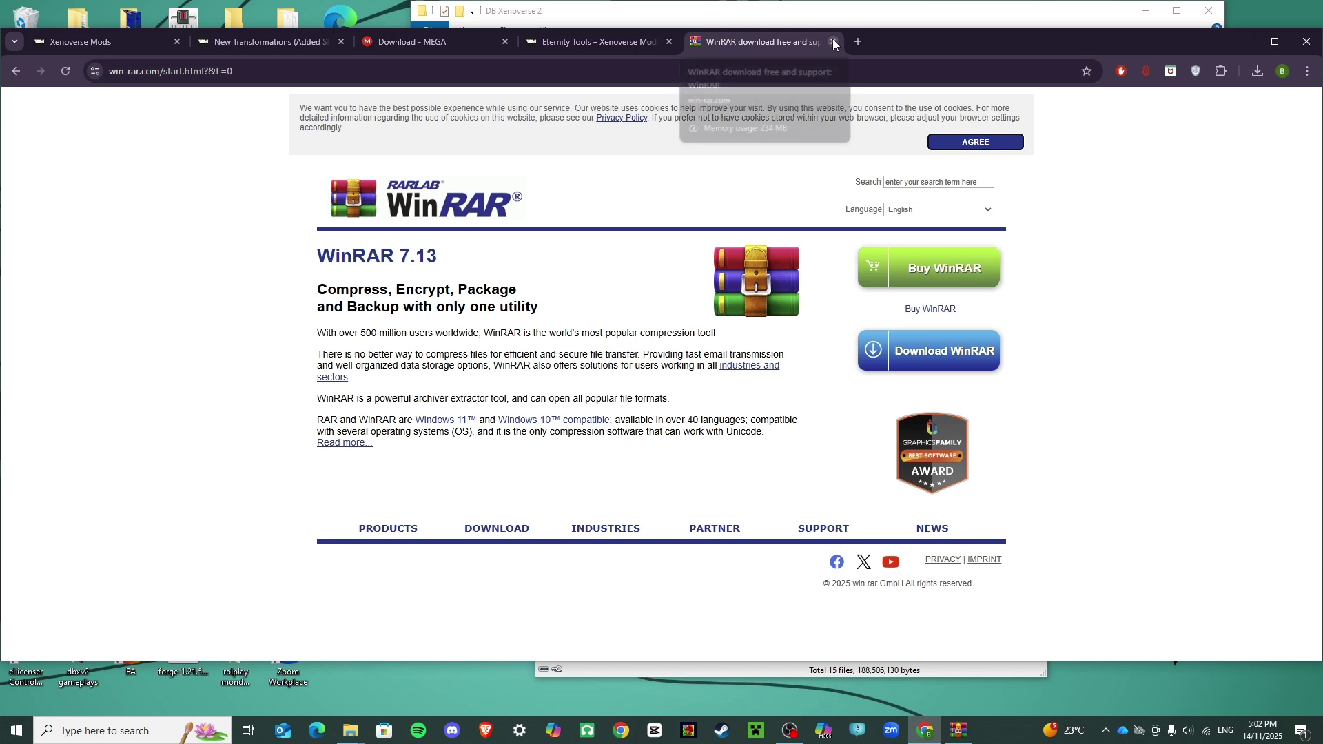
pyautogui.click(610, 44)
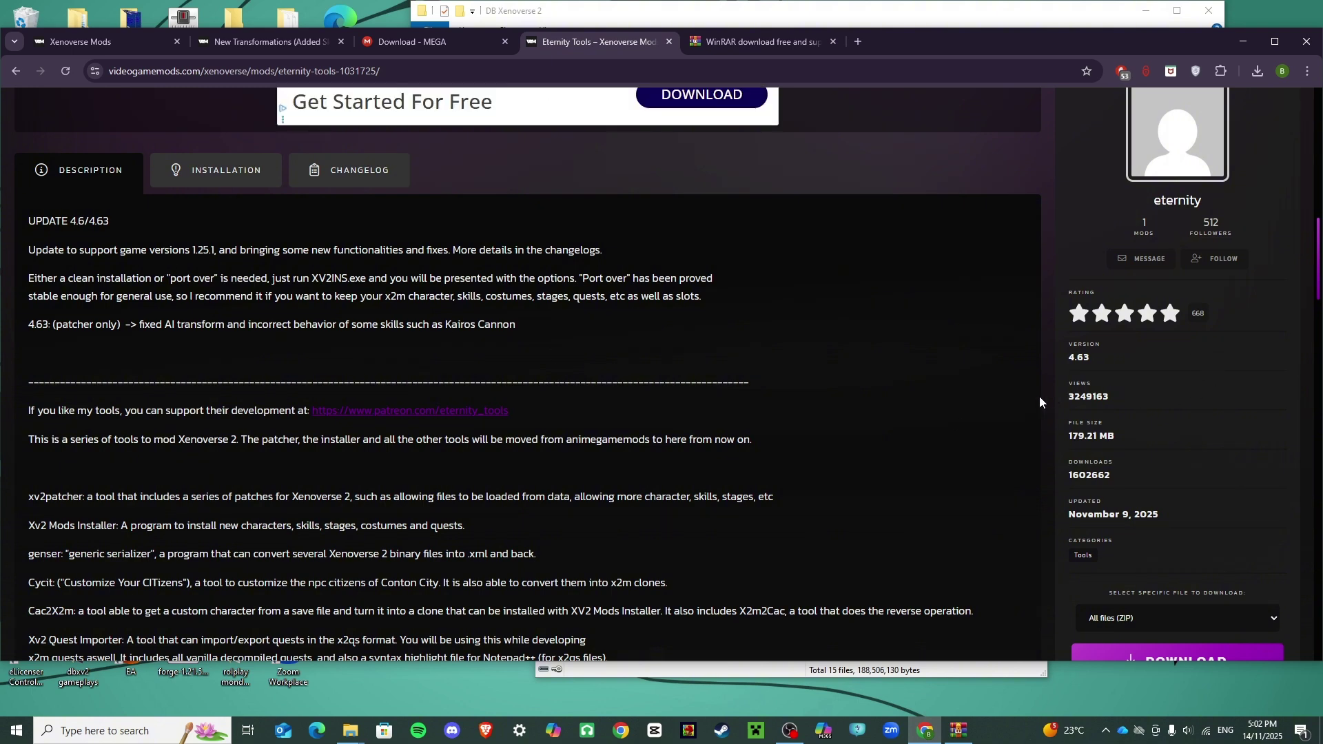
pyautogui.scroll(-2, 777, 329)
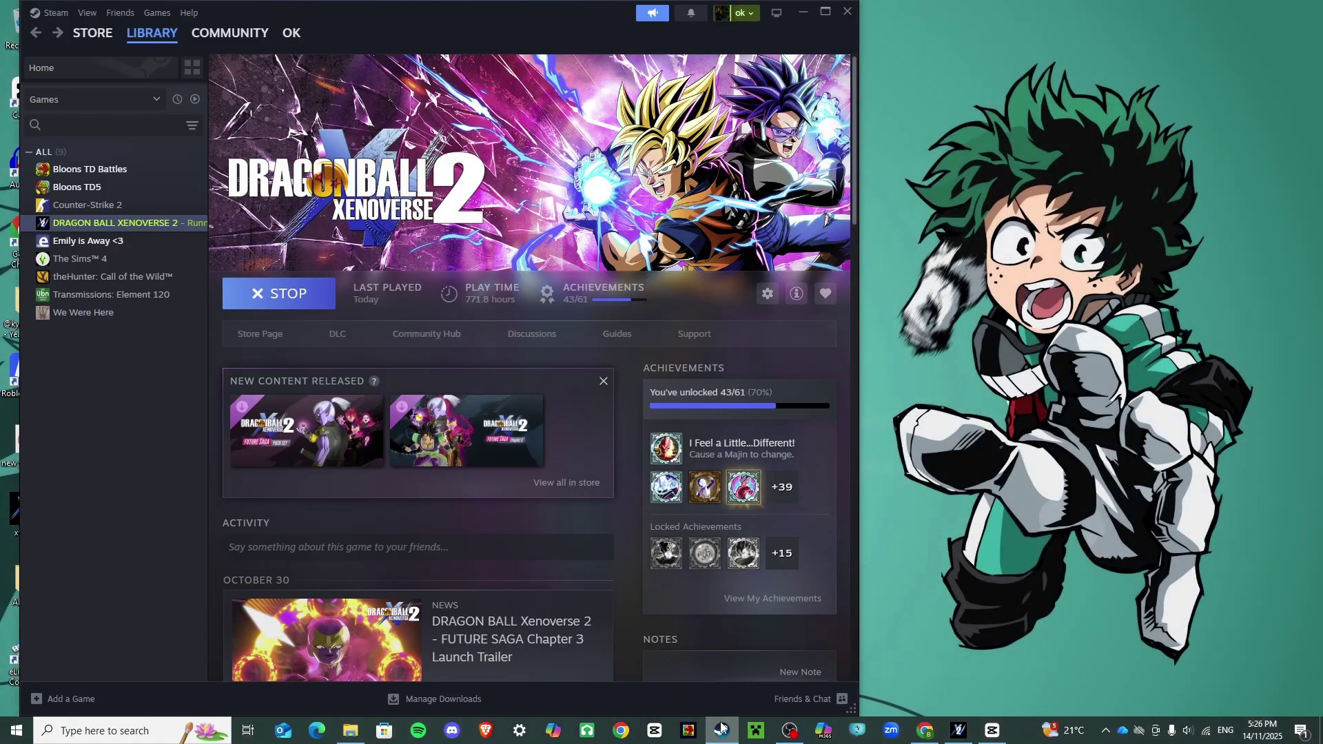
# Step: Open the Updates page of Dragon Ball Xenoverse 2's Steam properties
pyautogui.moveTo(724, 732)
pyautogui.click(767, 294)
pyautogui.click(786, 389)
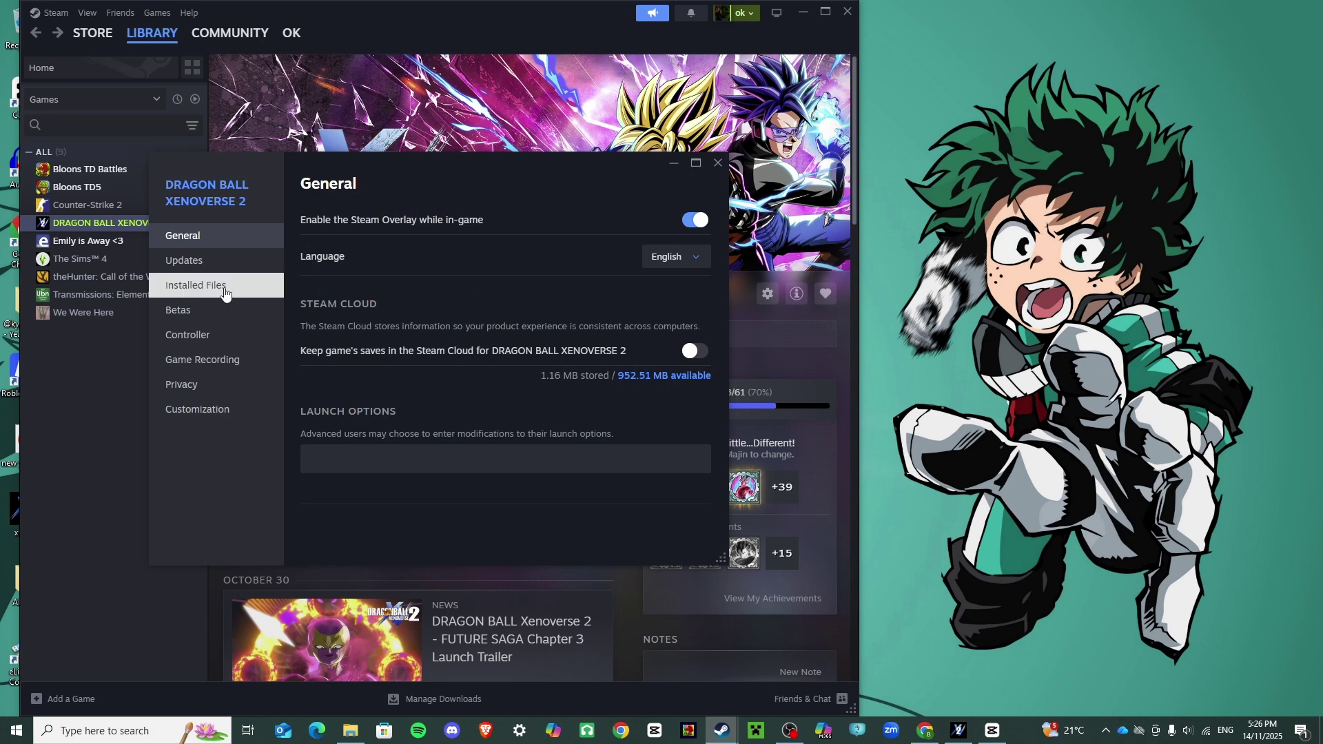
pyautogui.click(221, 268)
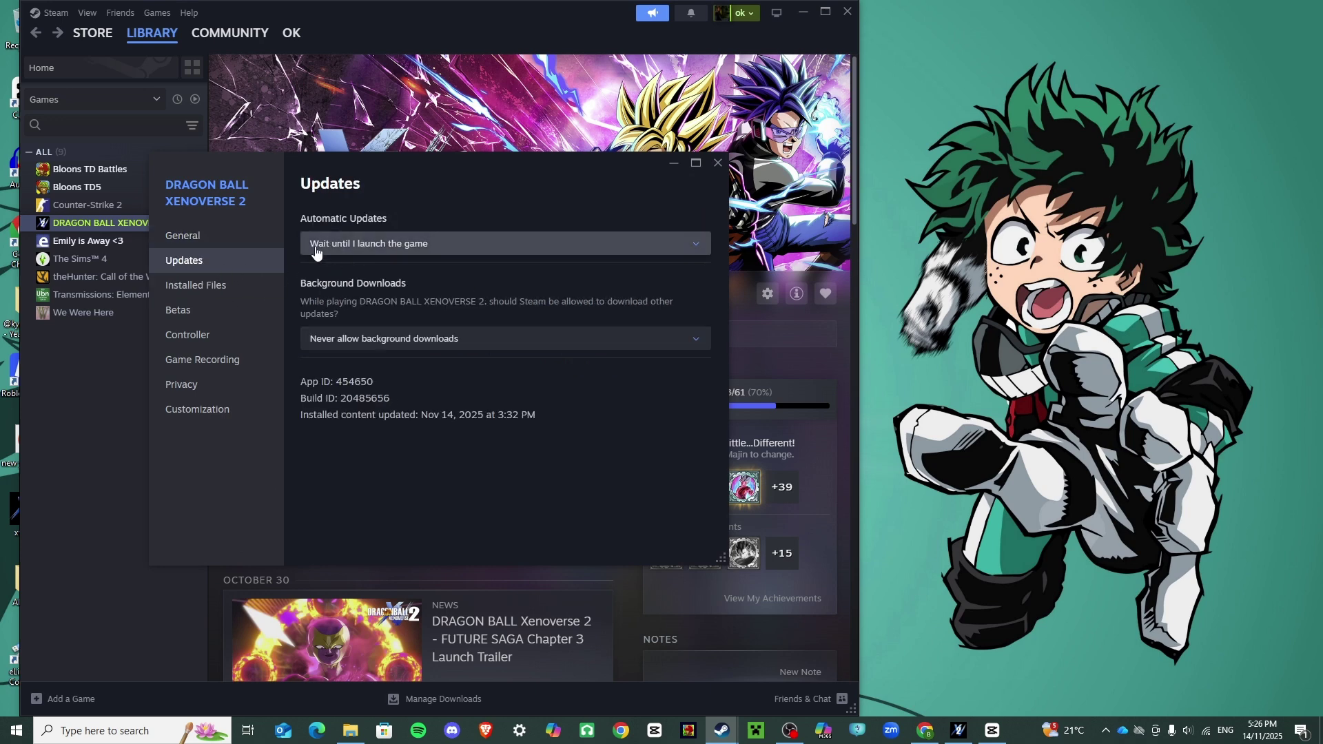
# Step: Keep background downloads at 'Never allow' and updates at 'Wait until I launch the game'
pyautogui.click(347, 338)
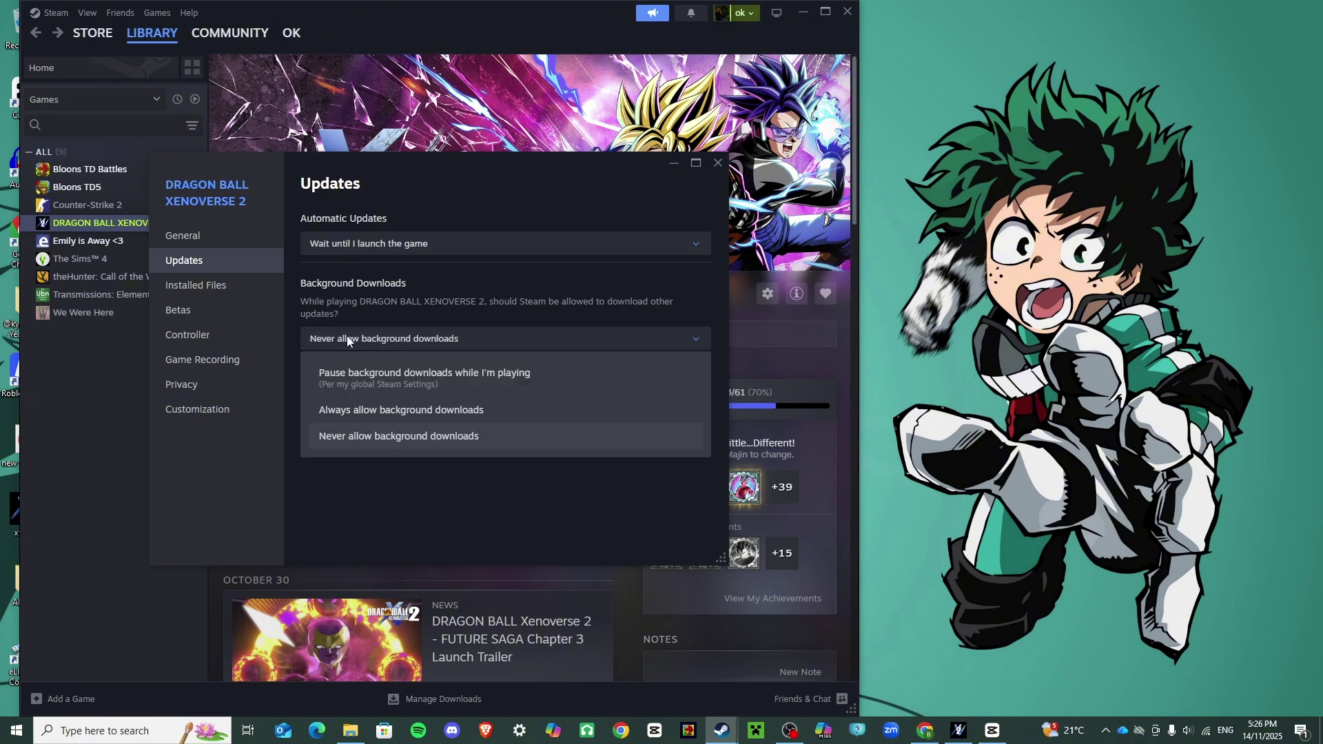
pyautogui.click(359, 436)
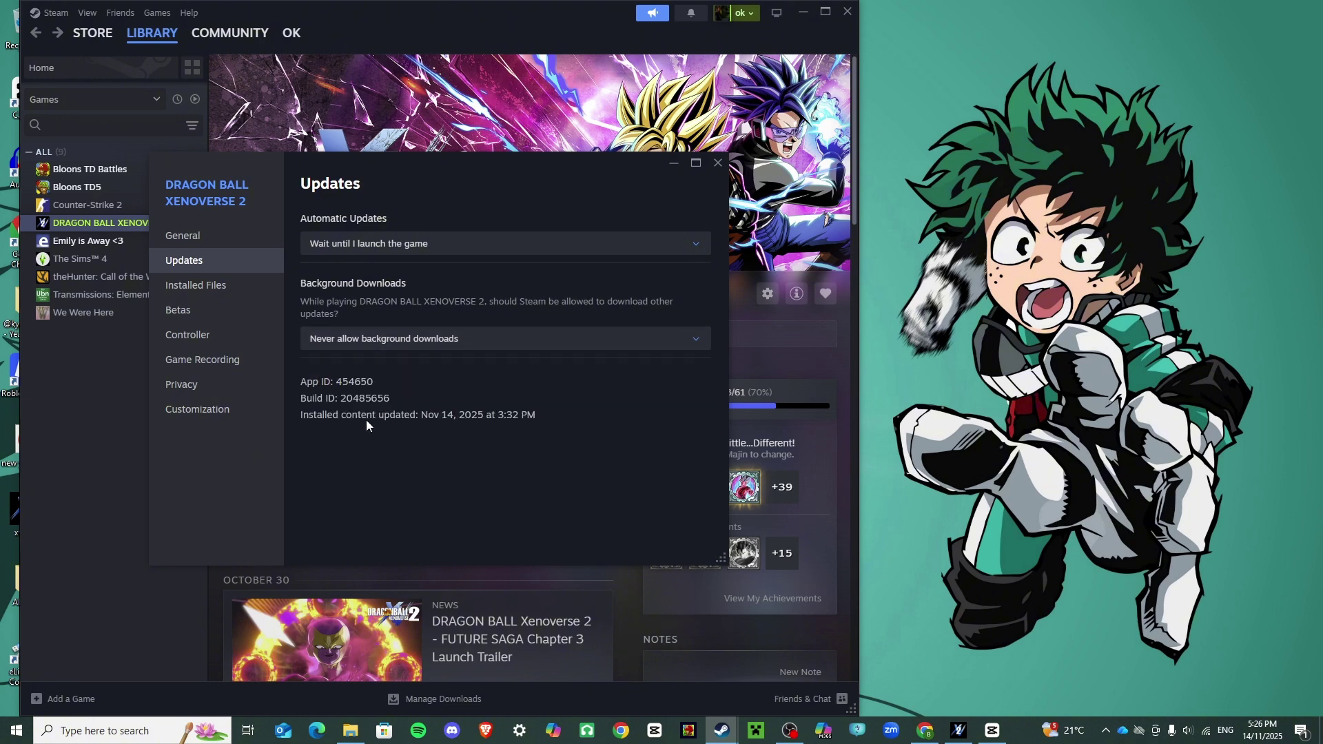
pyautogui.click(457, 249)
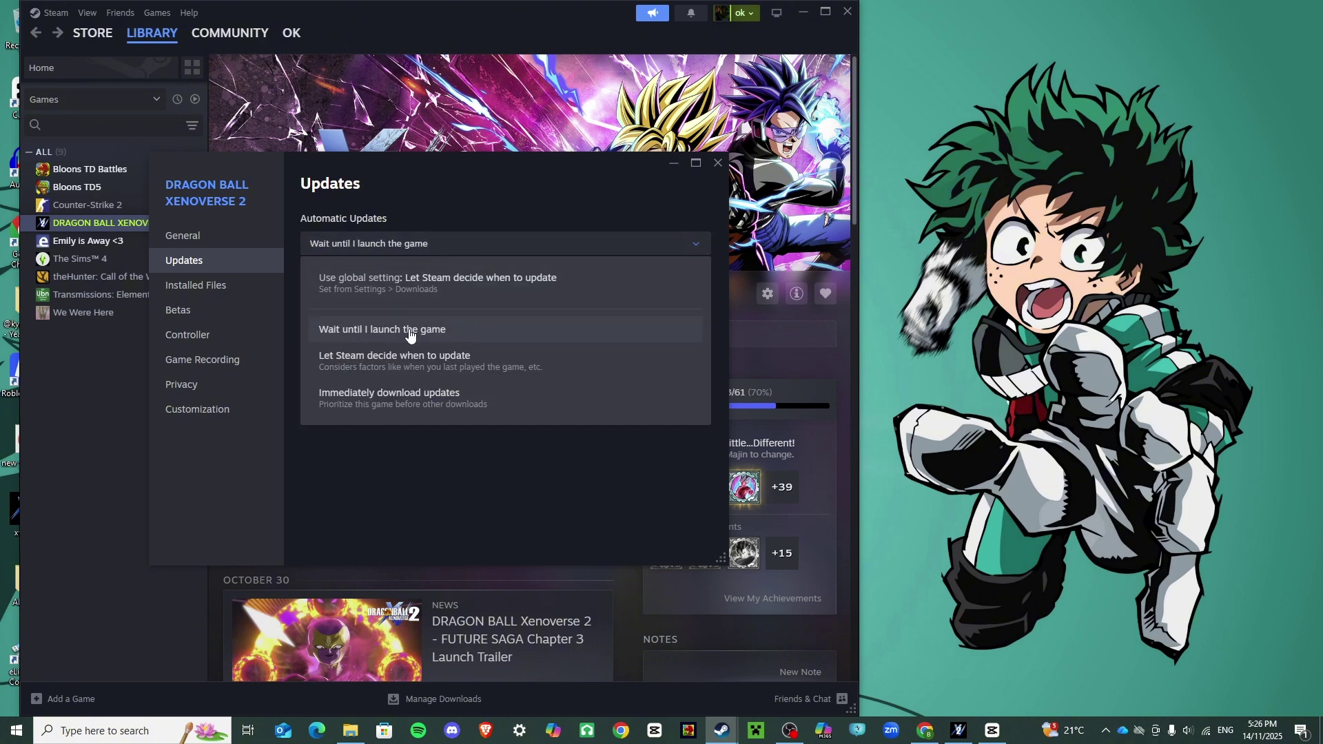
pyautogui.click(688, 250)
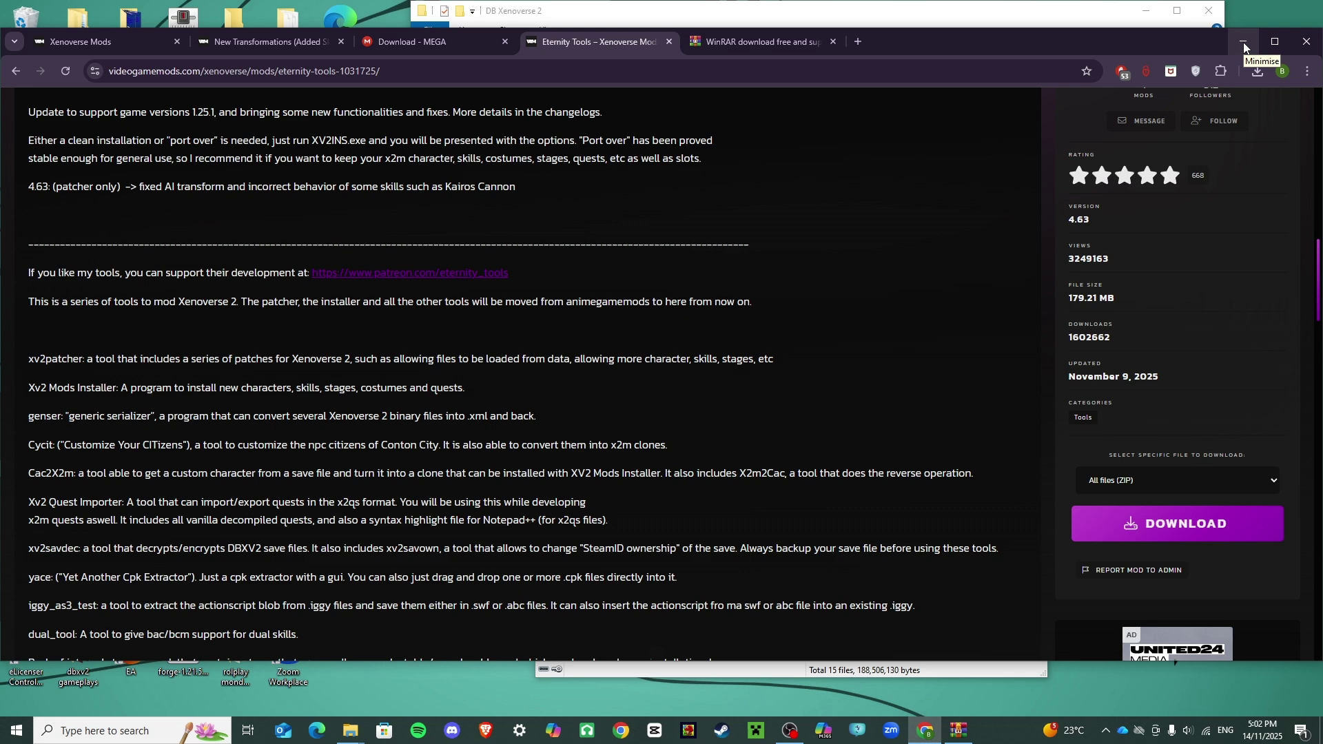
# Step: Uncover the desktop and open XV2INS.rar in WinRAR, dismissing the licence reminder
pyautogui.click(1244, 45)
pyautogui.moveTo(826, 277); pyautogui.dragTo(710, 249)
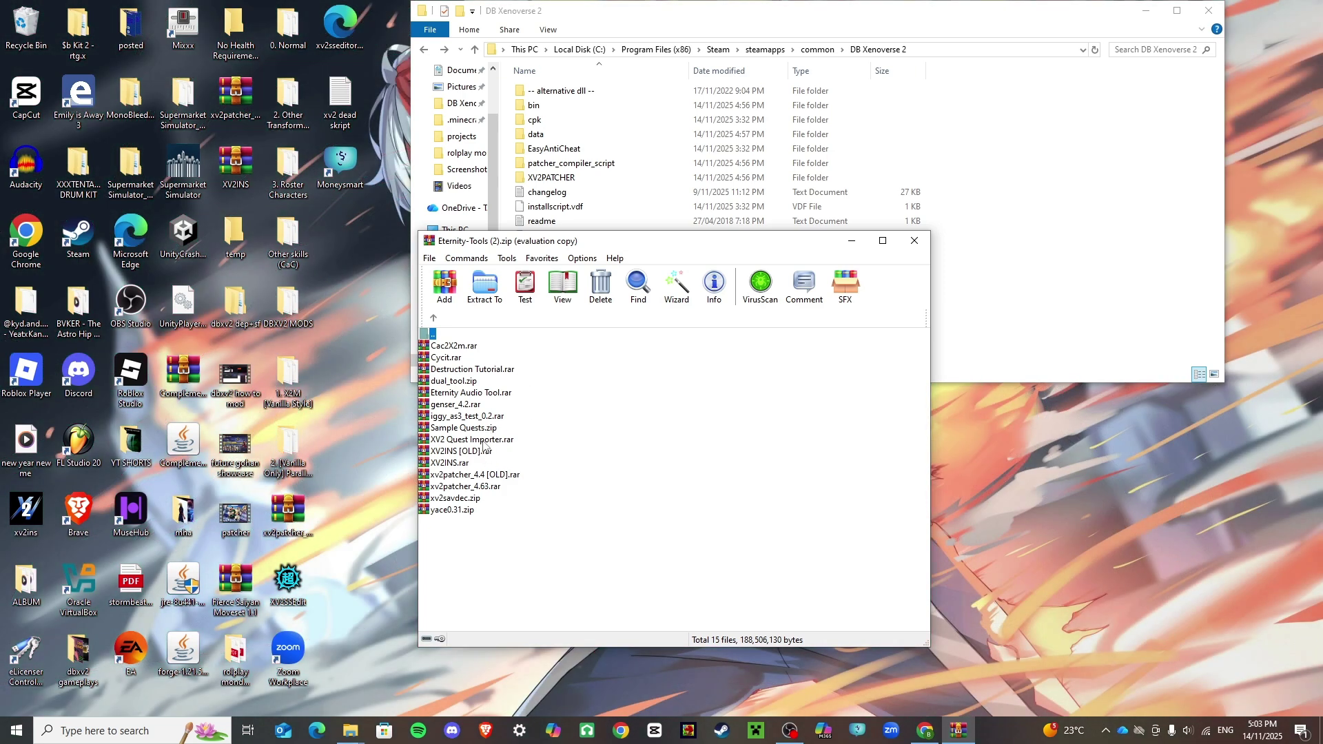
pyautogui.doubleClick(449, 463)
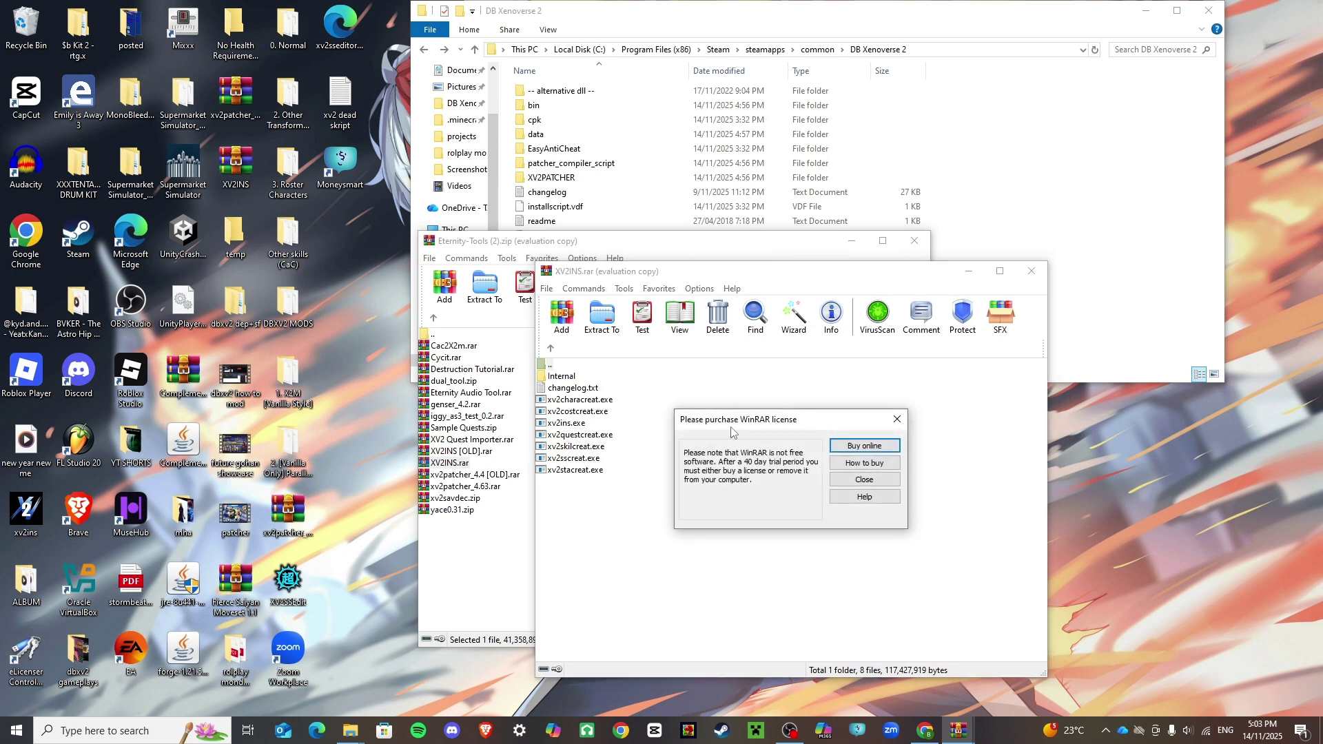
pyautogui.click(901, 420)
# Step: Copy xv2ins.exe to the desktop, close the archive, and launch the XV2 Mods Installer
pyautogui.click(566, 422)
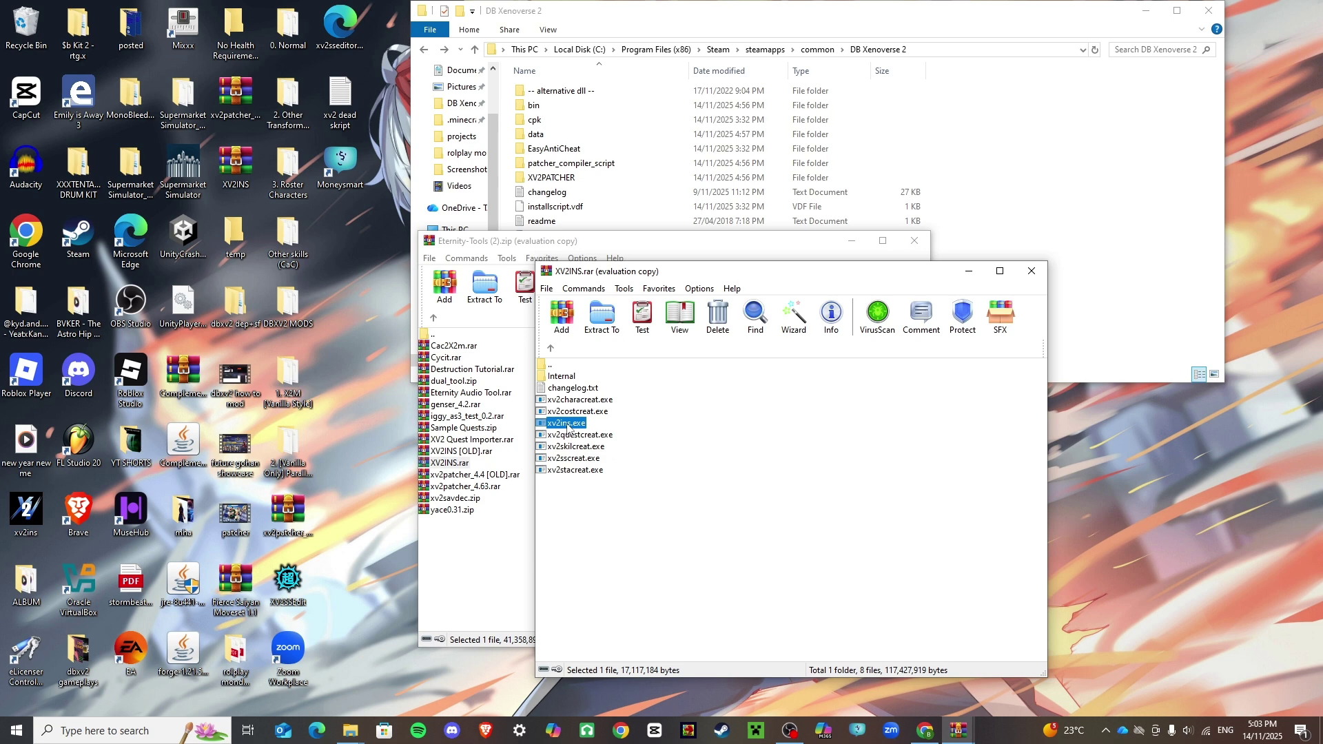
pyautogui.moveTo(567, 426); pyautogui.dragTo(36, 515)
pyautogui.moveTo(34, 515); pyautogui.dragTo(569, 423)
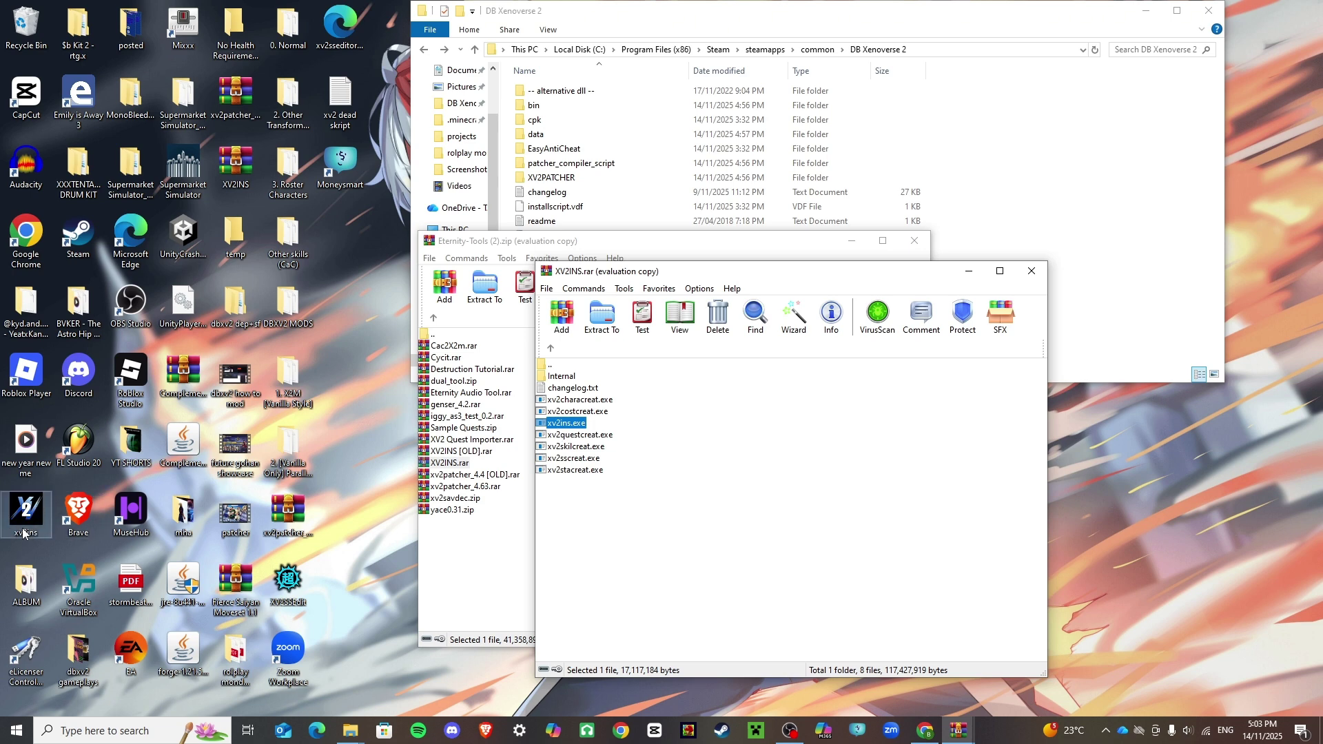
pyautogui.click(1029, 274)
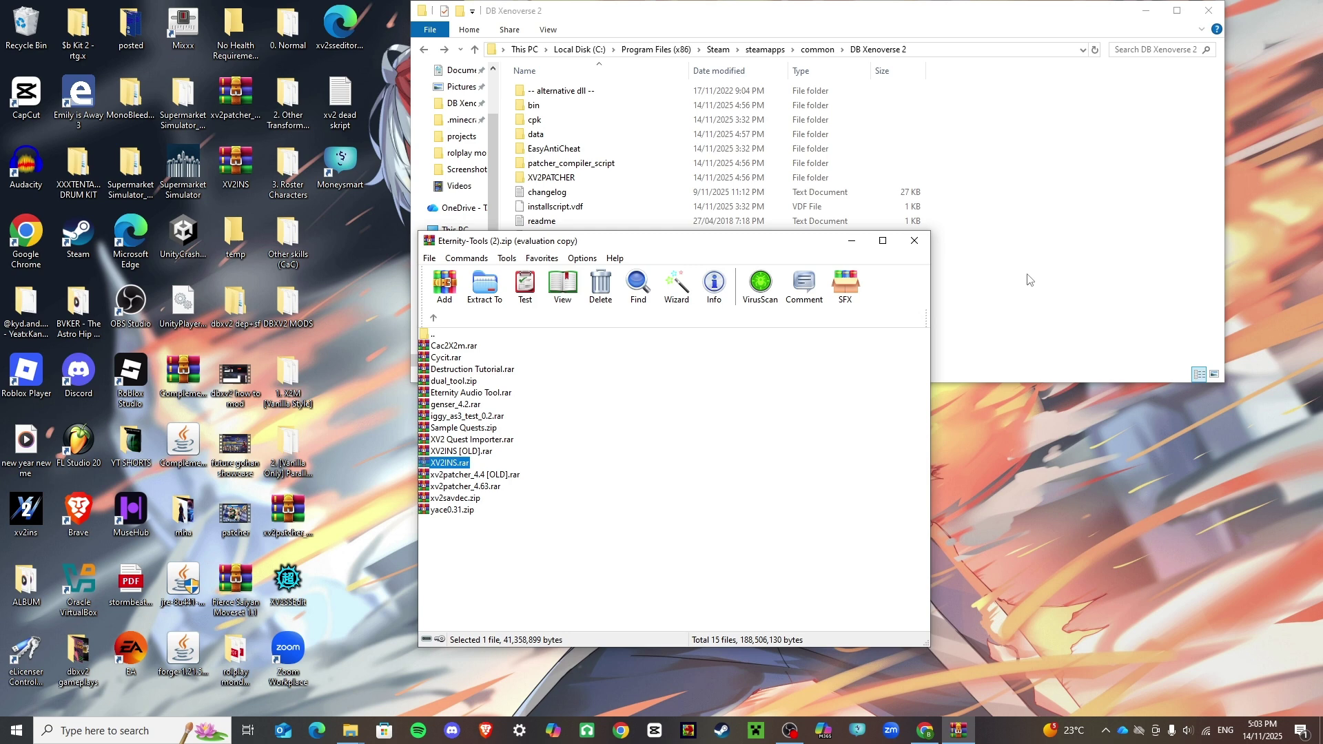
pyautogui.doubleClick(34, 515)
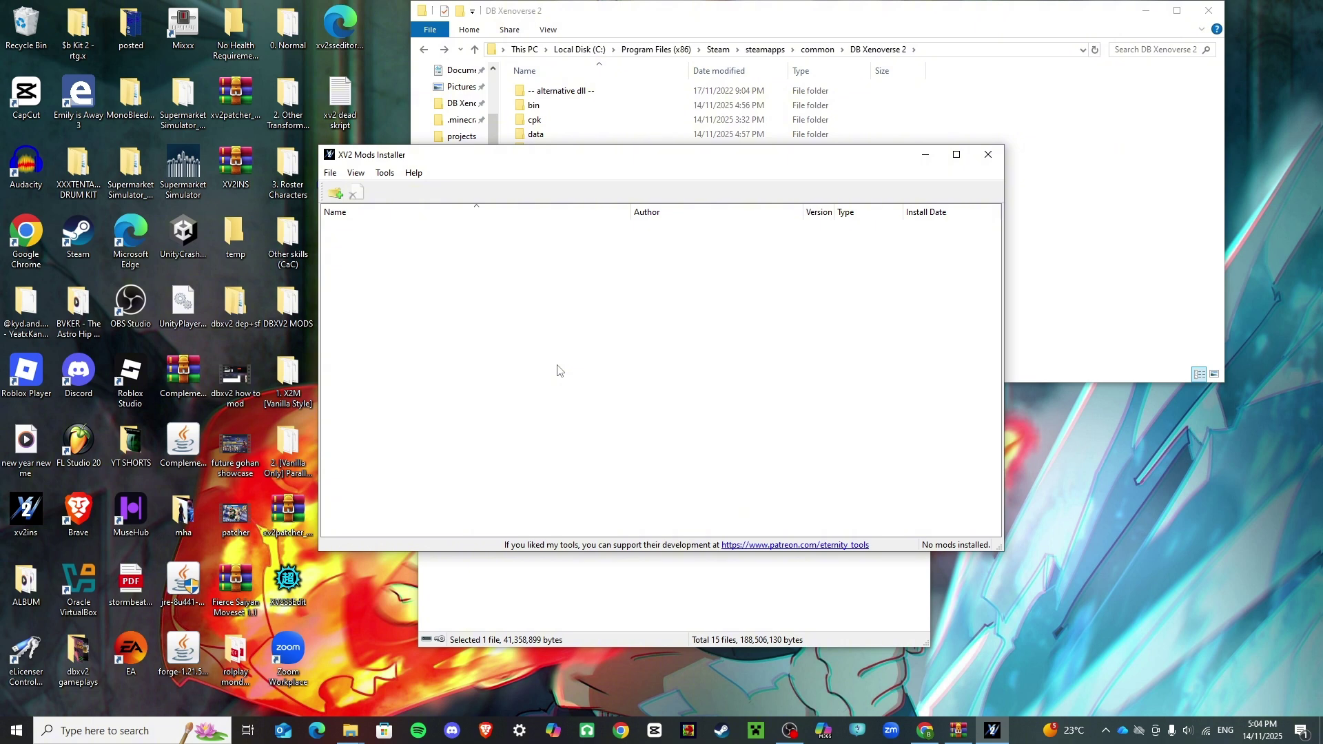
# Step: Close the XV2 Mods Installer and select xv2patcher_4.63.rar in the Eternity-Tools archive
pyautogui.click(1098, 113)
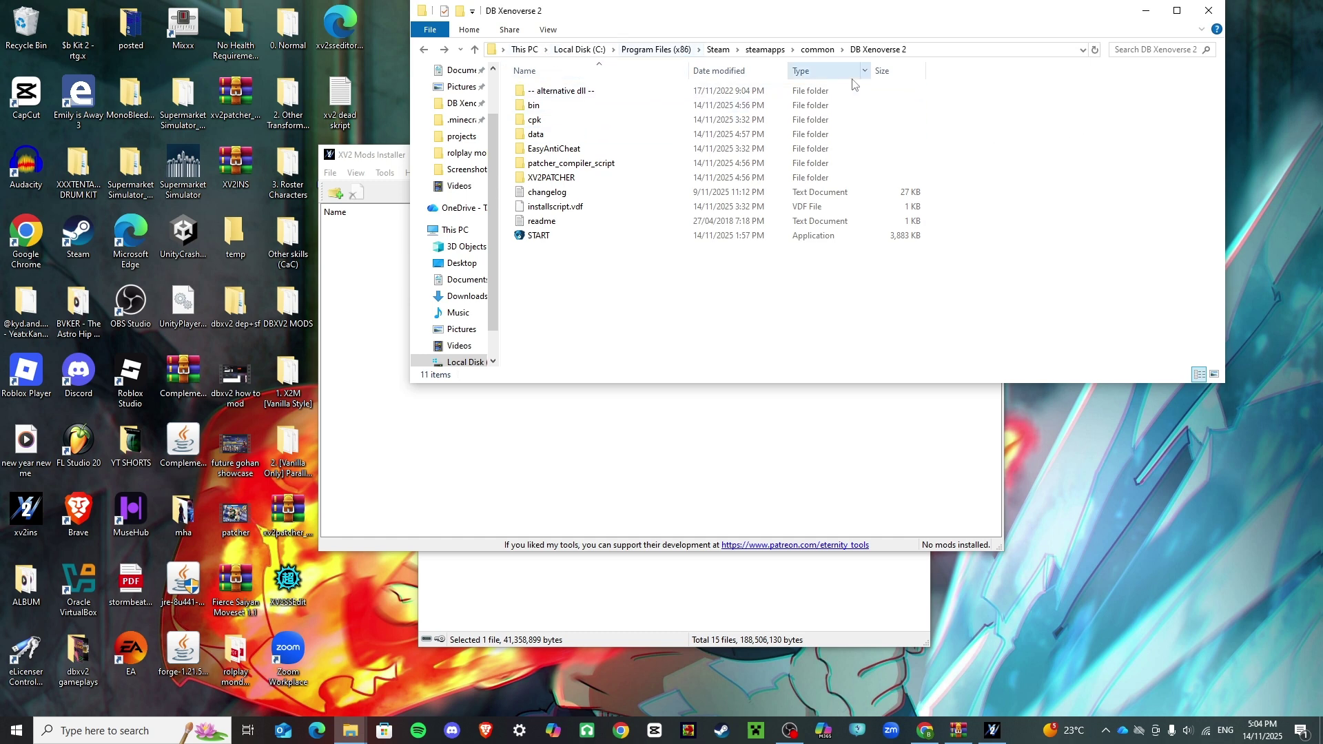
pyautogui.click(435, 443)
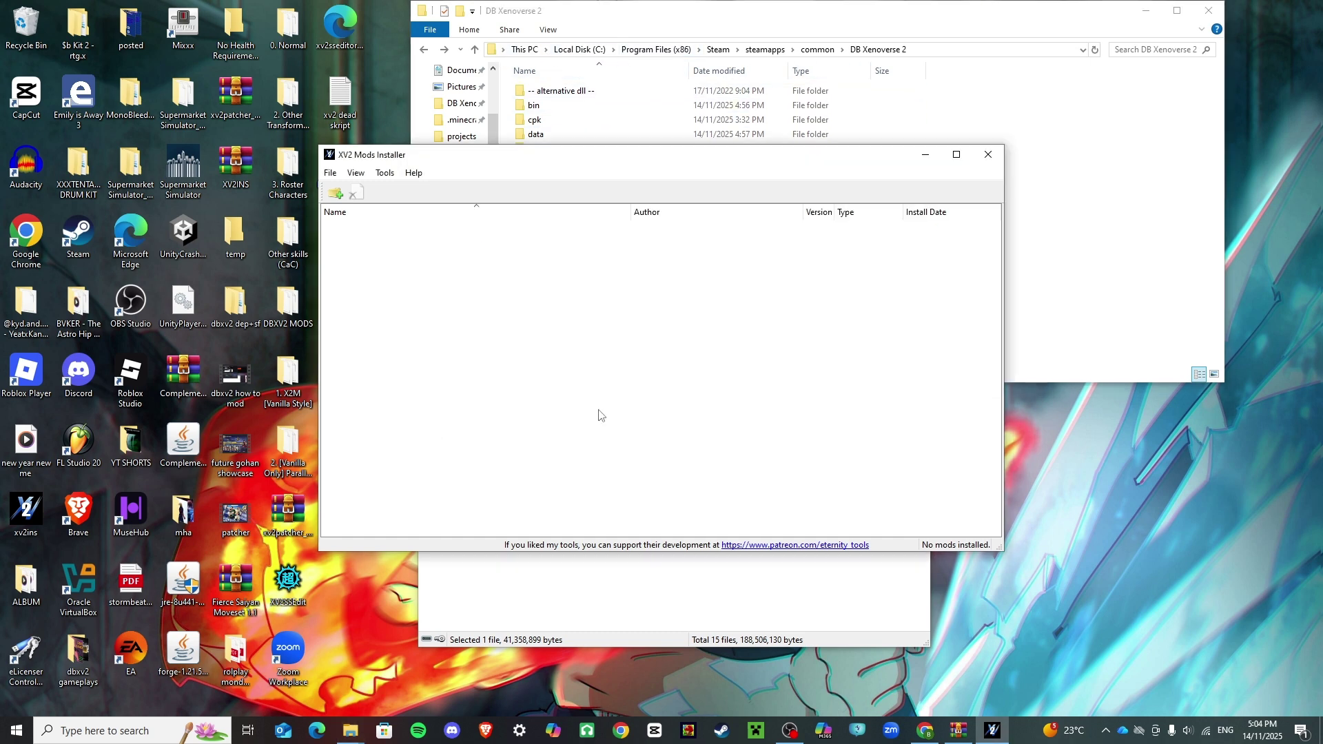
pyautogui.click(987, 155)
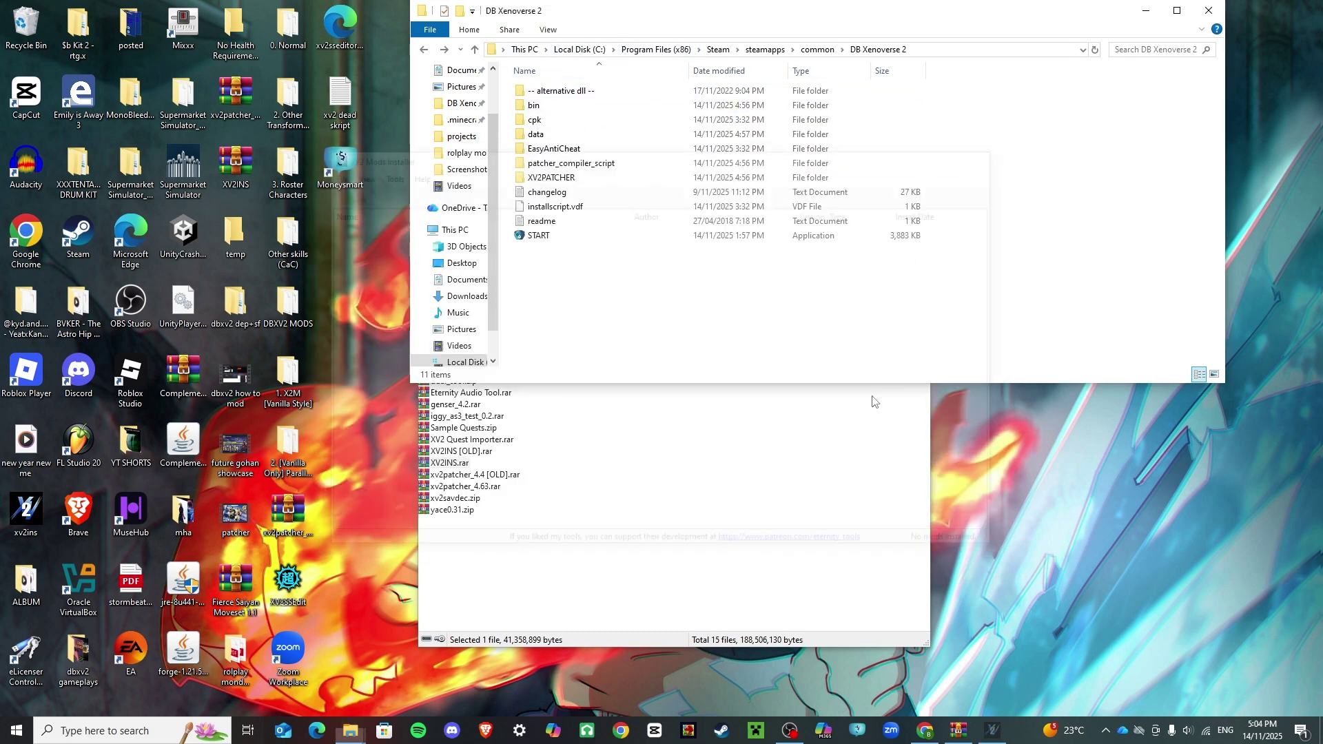
pyautogui.click(673, 494)
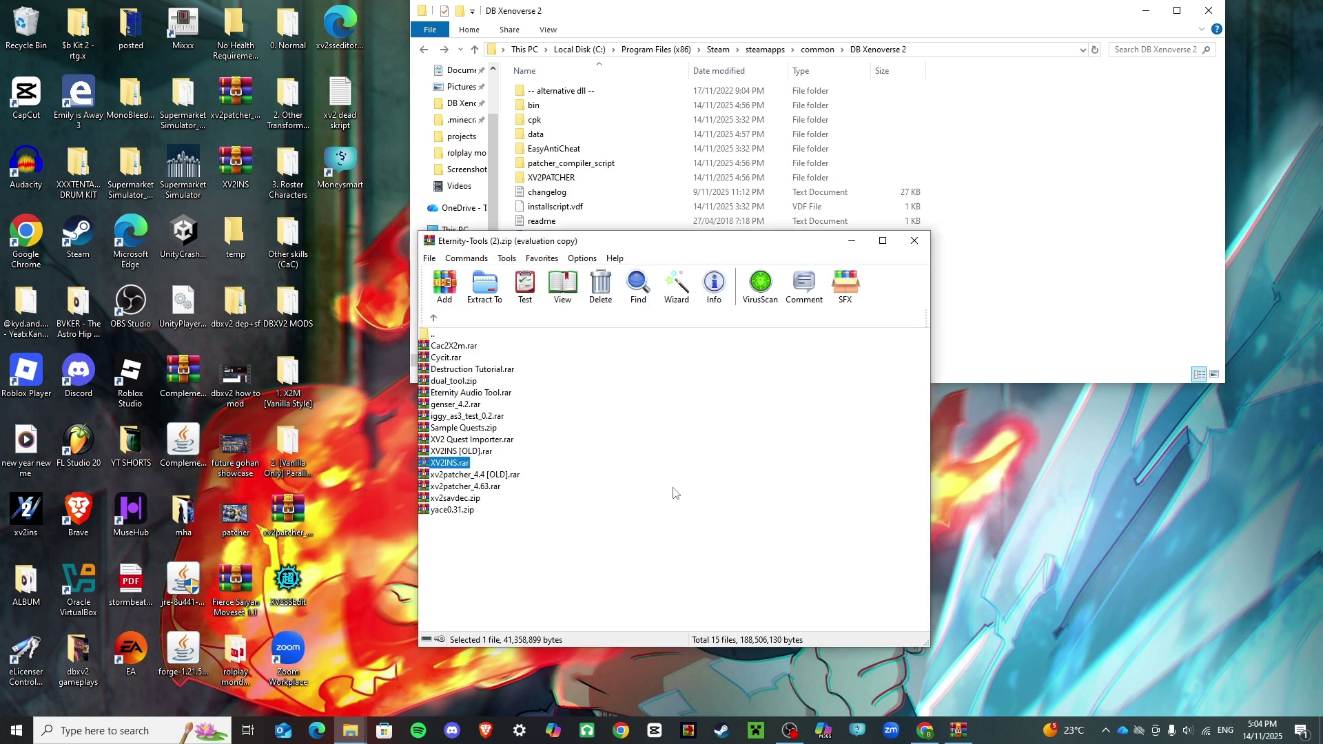
pyautogui.click(456, 490)
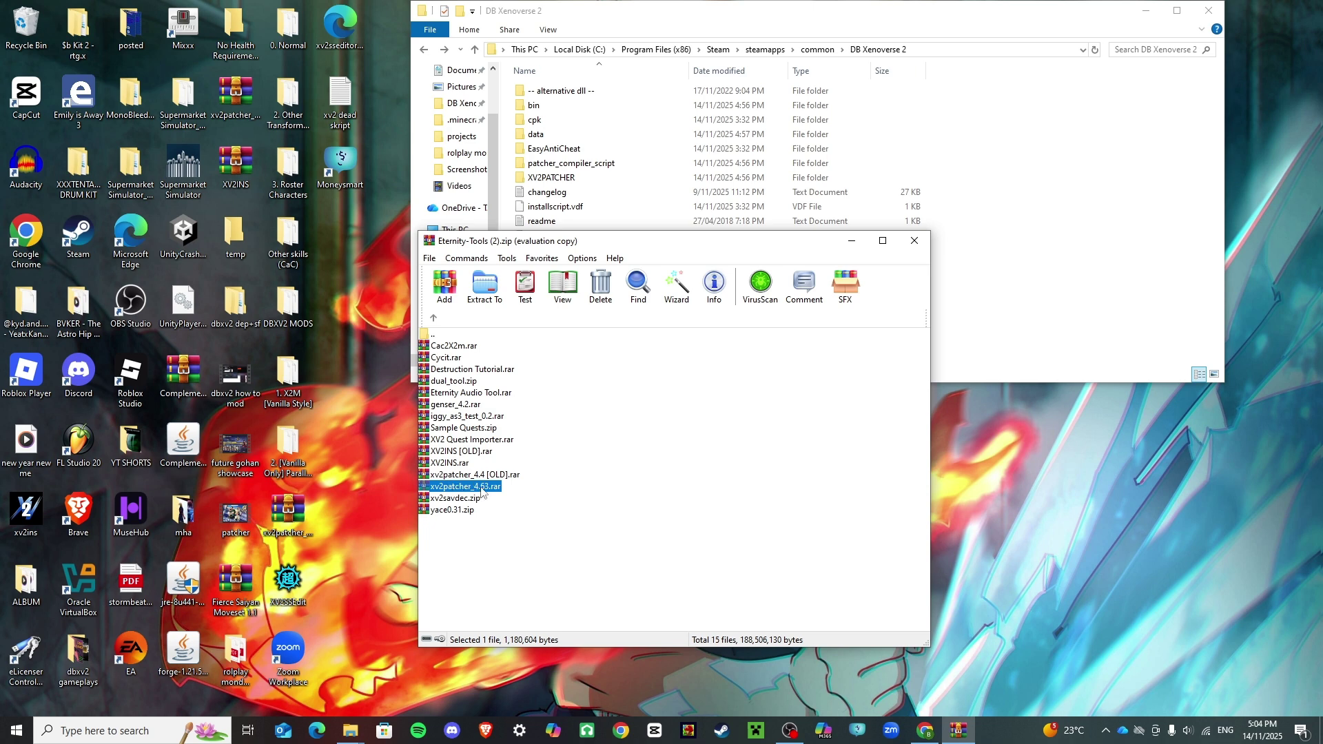
# Step: Copy xv2patcher_4.63.rar to the desktop and extract it there with Extract Here
pyautogui.moveTo(481, 491); pyautogui.dragTo(280, 523)
pyautogui.moveTo(279, 521); pyautogui.dragTo(445, 485)
pyautogui.rightClick(295, 522)
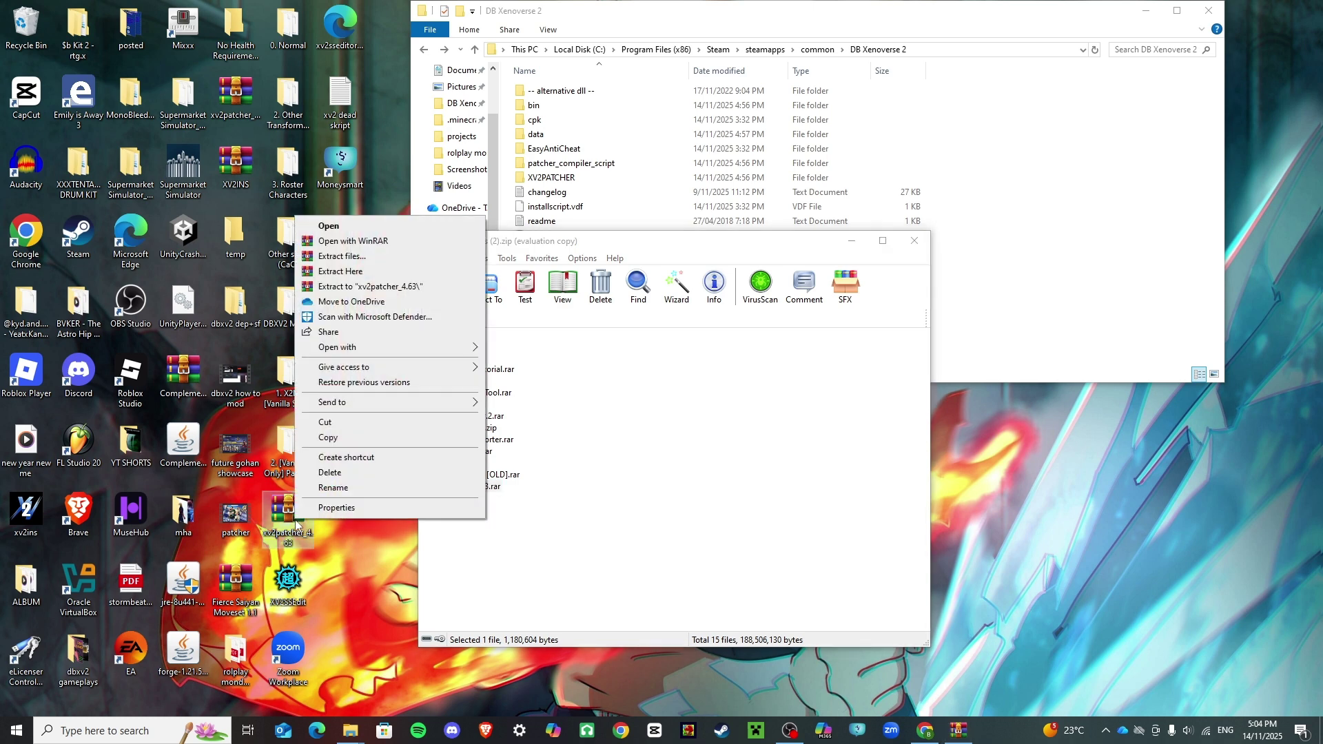
pyautogui.click(382, 273)
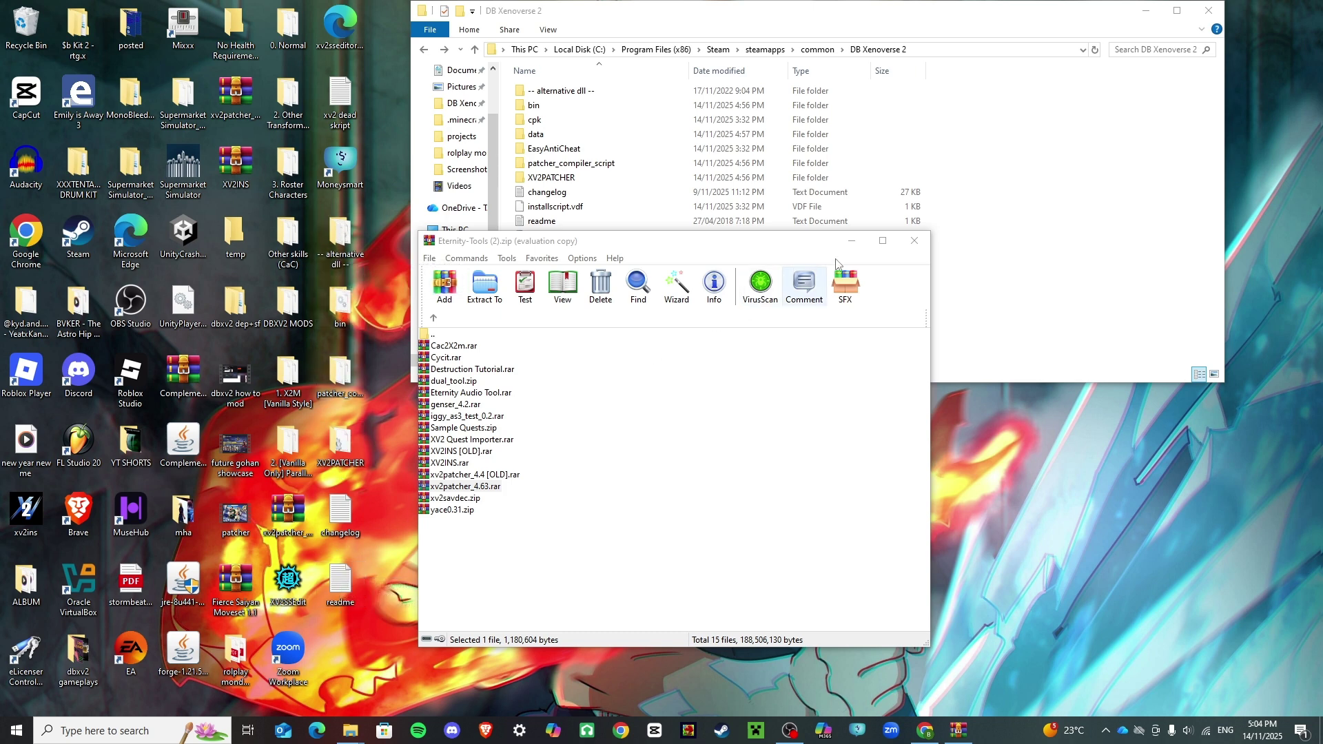
# Step: Minimise WinRAR, select the five extracted patcher items, and bring the game folder forward
pyautogui.click(851, 240)
pyautogui.moveTo(403, 589); pyautogui.dragTo(331, 319)
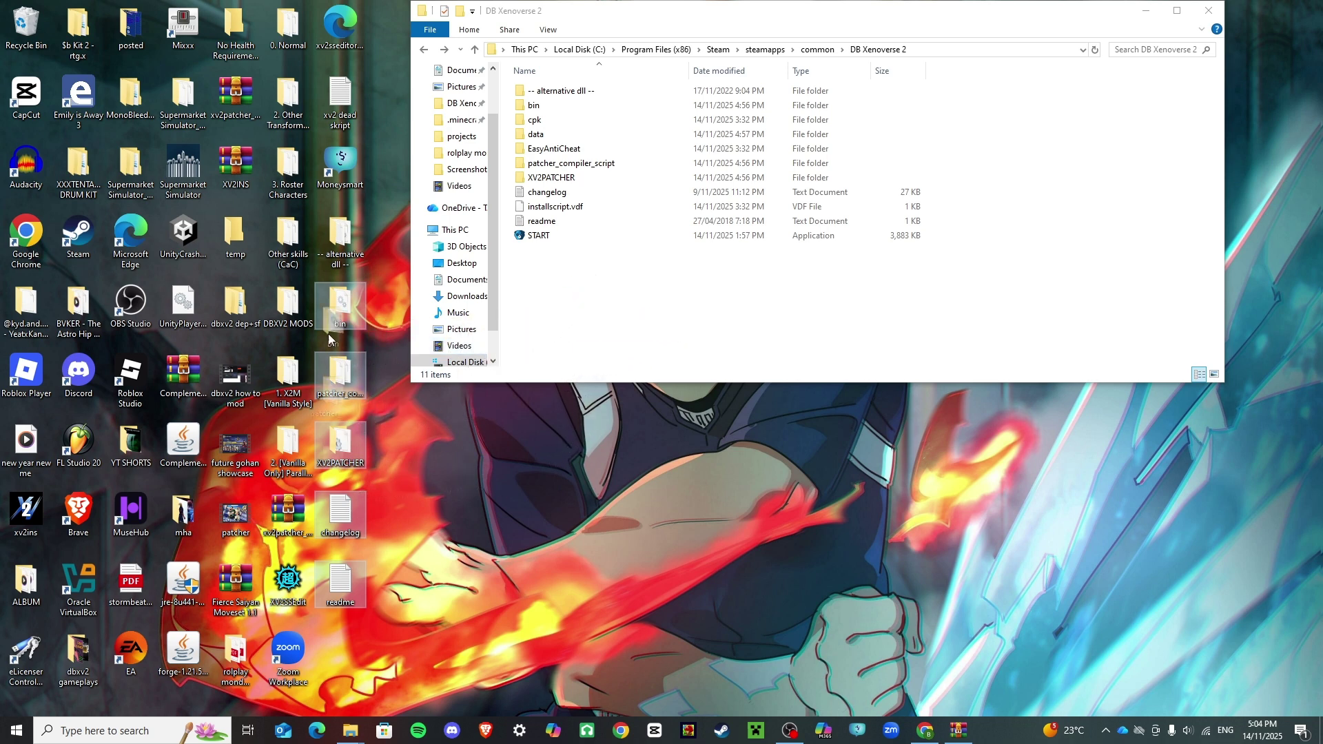
pyautogui.click(592, 315)
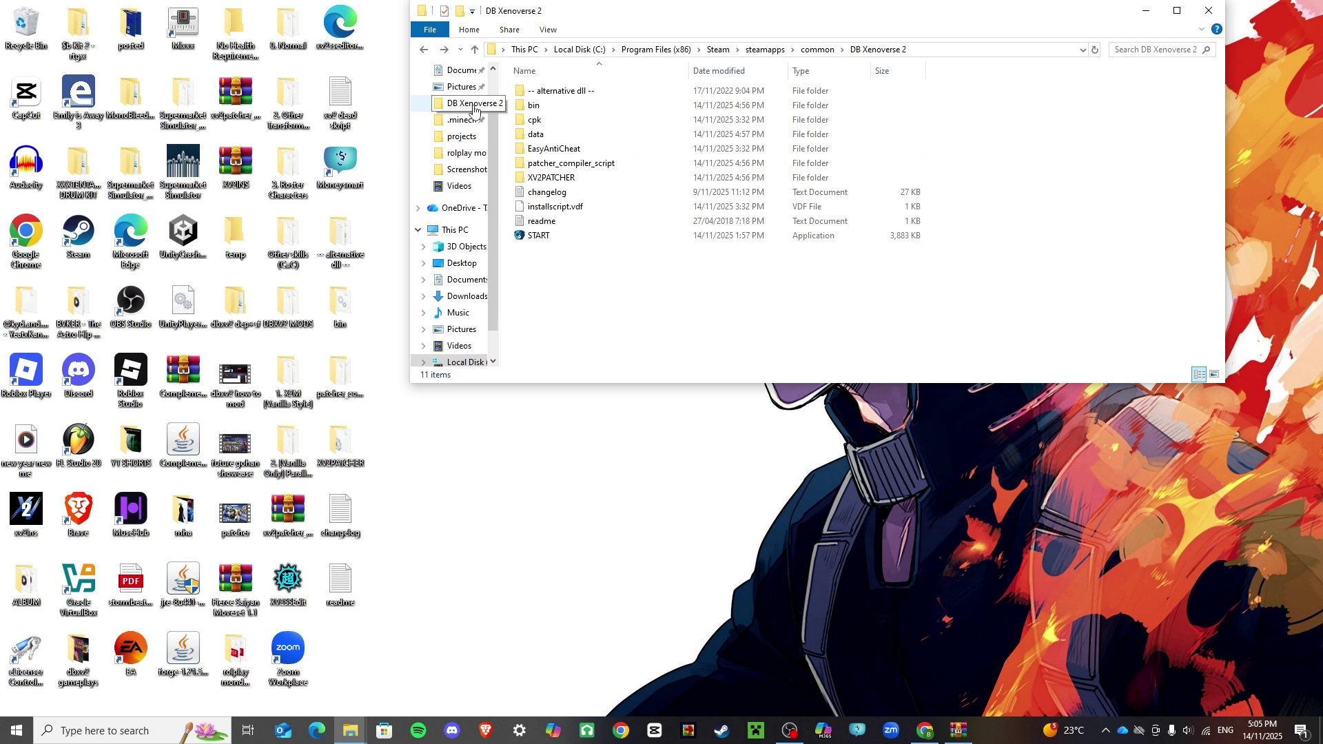
# Step: Delete the -- alternative dll -- folder from the DB Xenoverse 2 game folder
pyautogui.rightClick(868, 55)
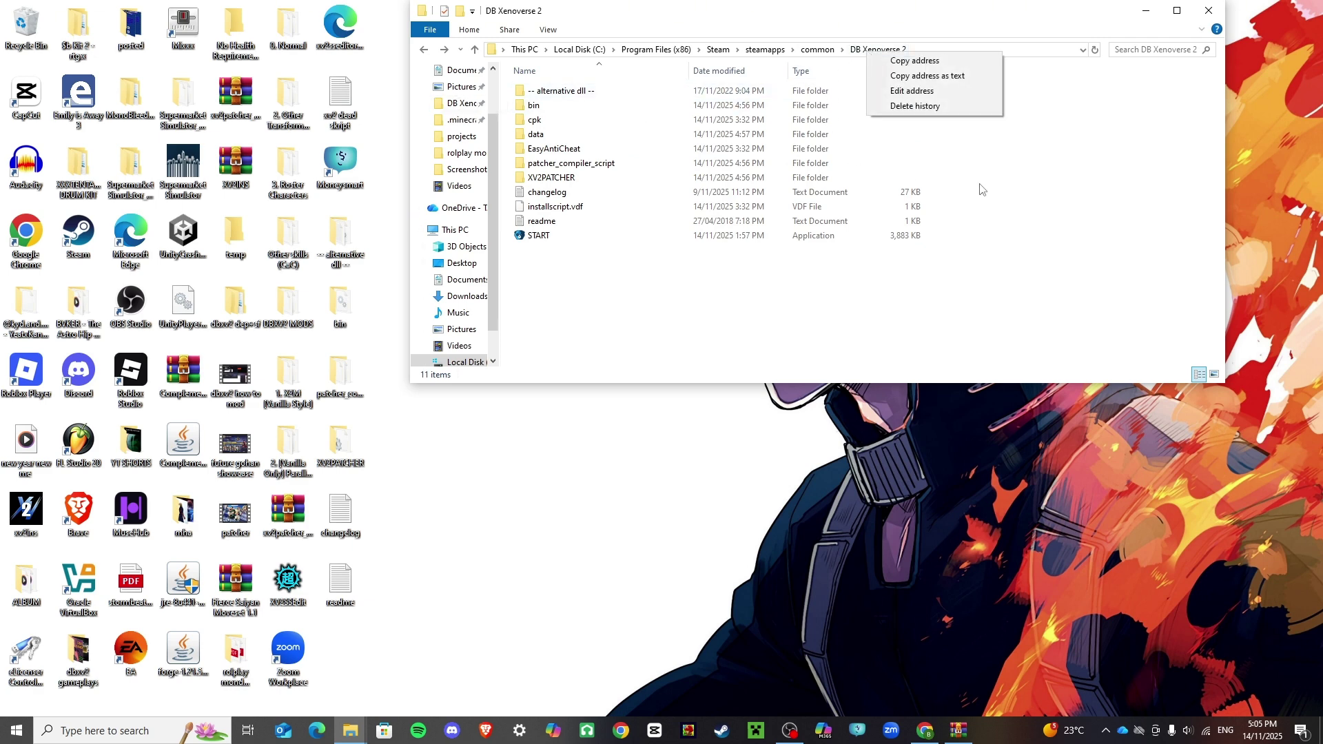
pyautogui.click(999, 190)
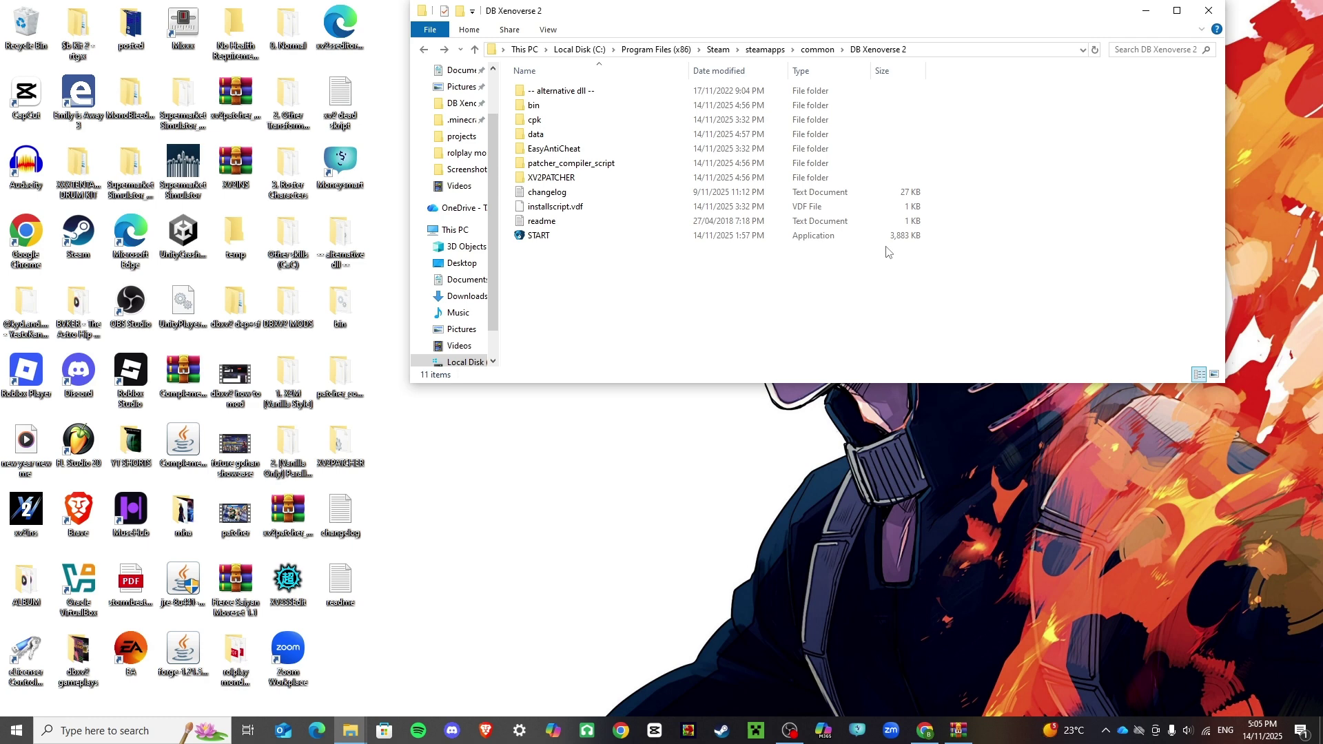
pyautogui.moveTo(392, 624); pyautogui.dragTo(323, 291)
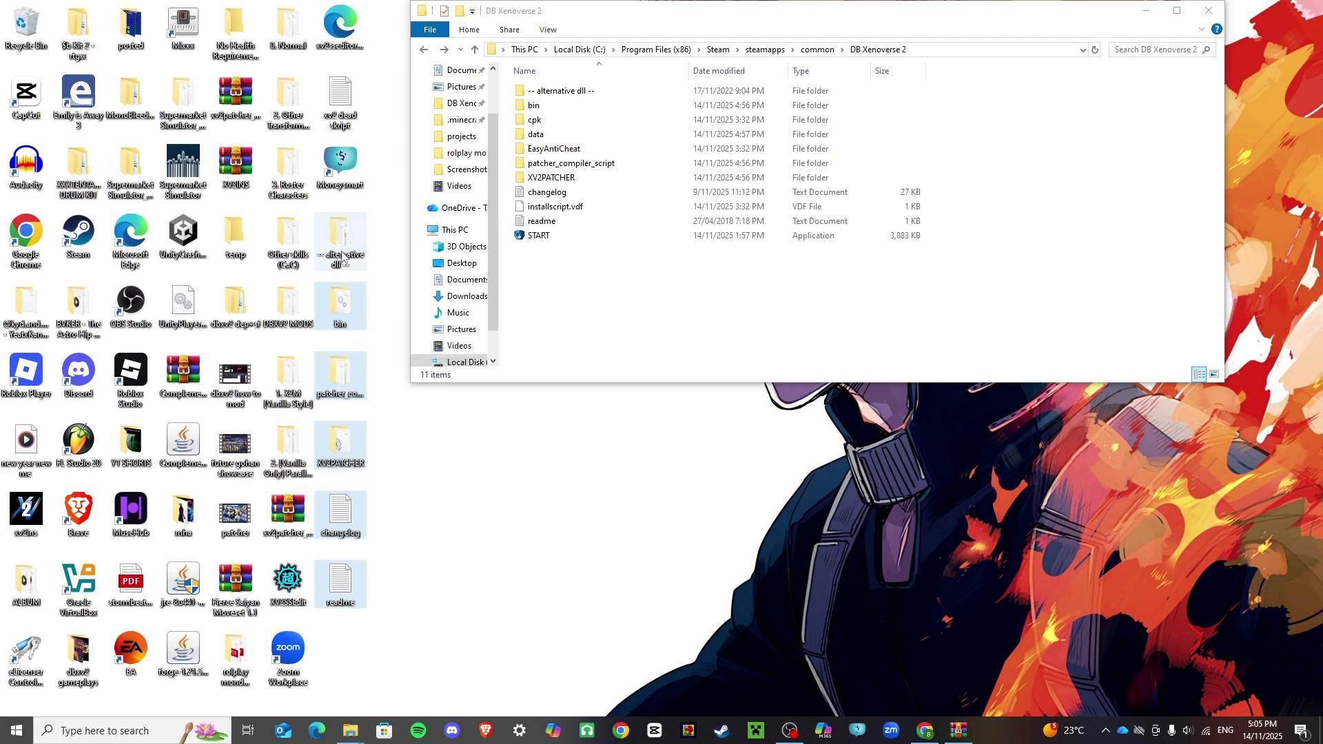
pyautogui.moveTo(344, 262)
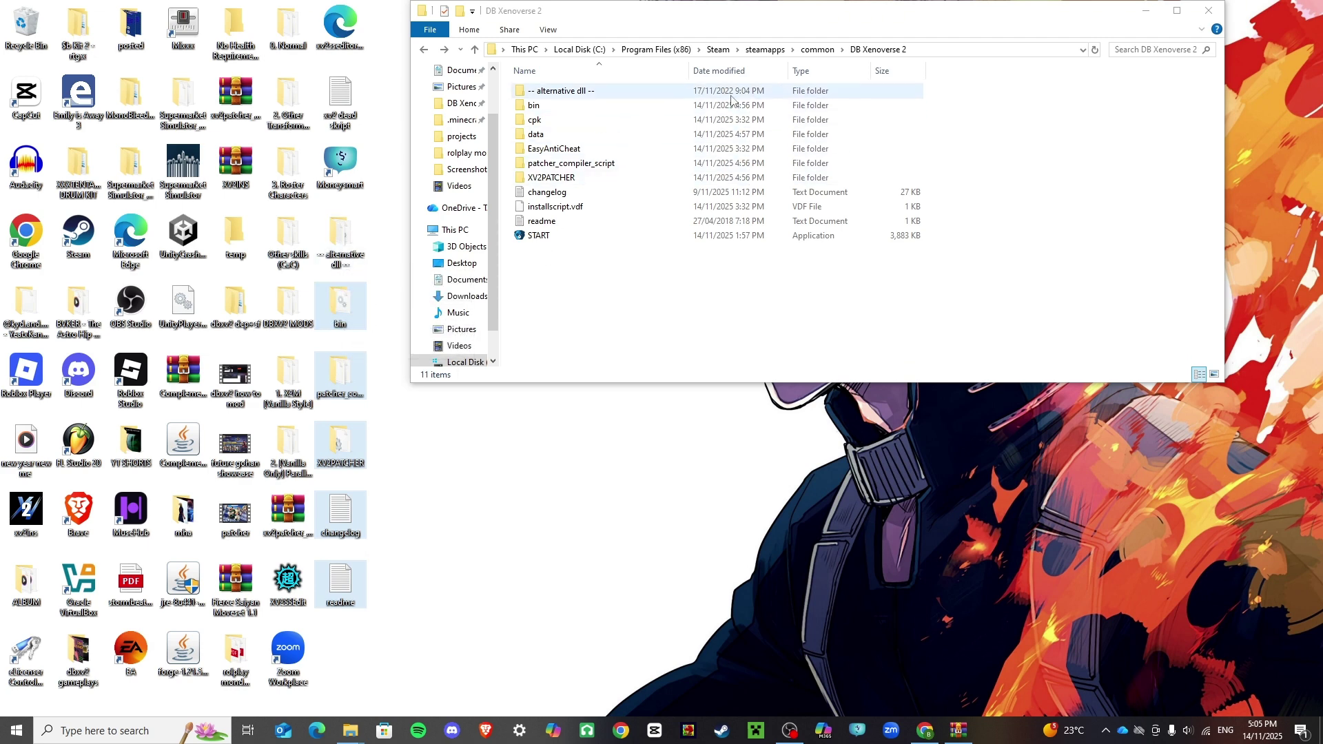
pyautogui.rightClick(693, 103)
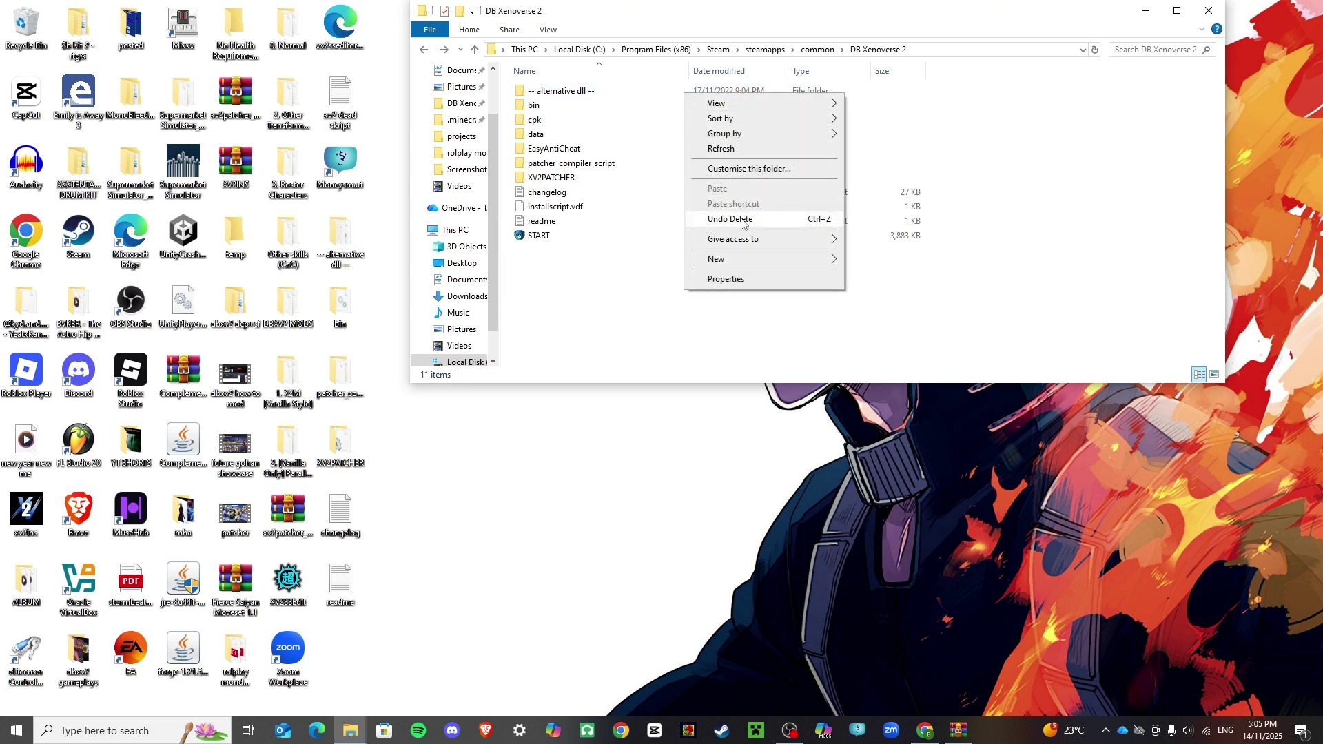
pyautogui.click(564, 95)
pyautogui.rightClick(563, 94)
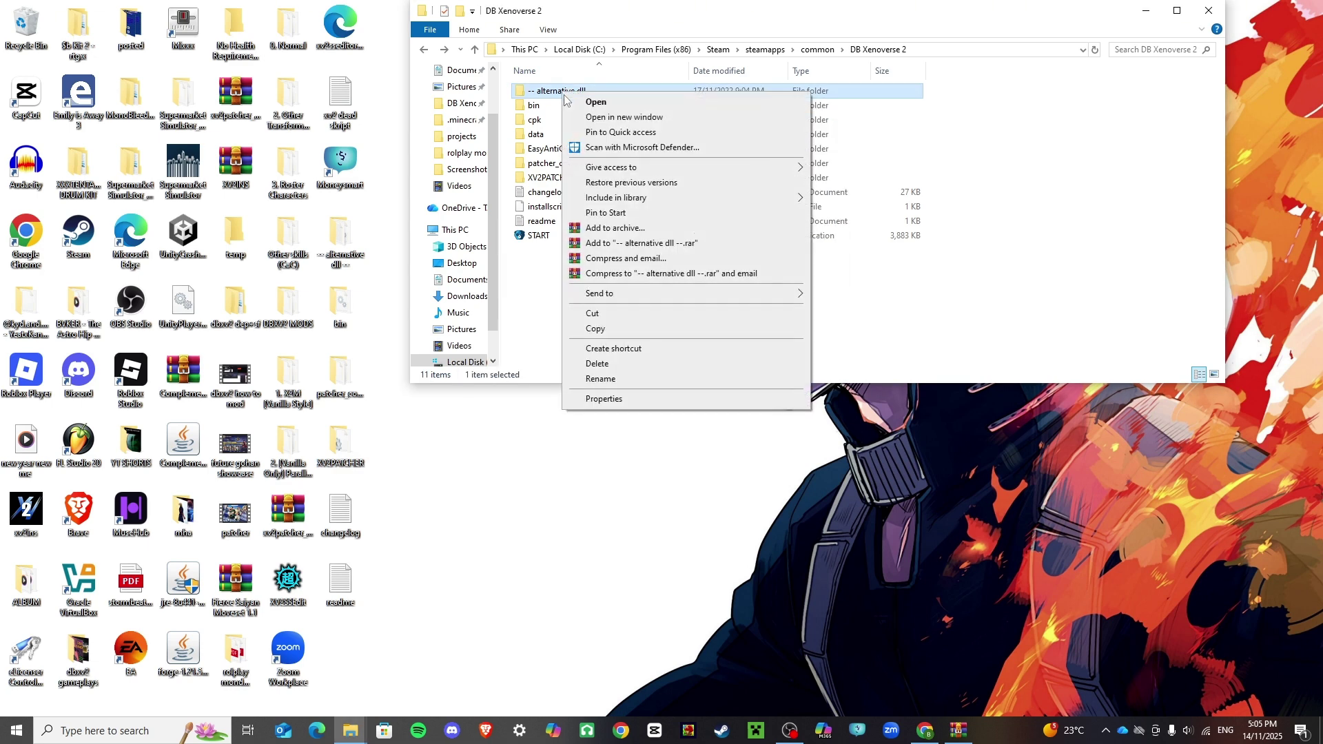
pyautogui.click(620, 363)
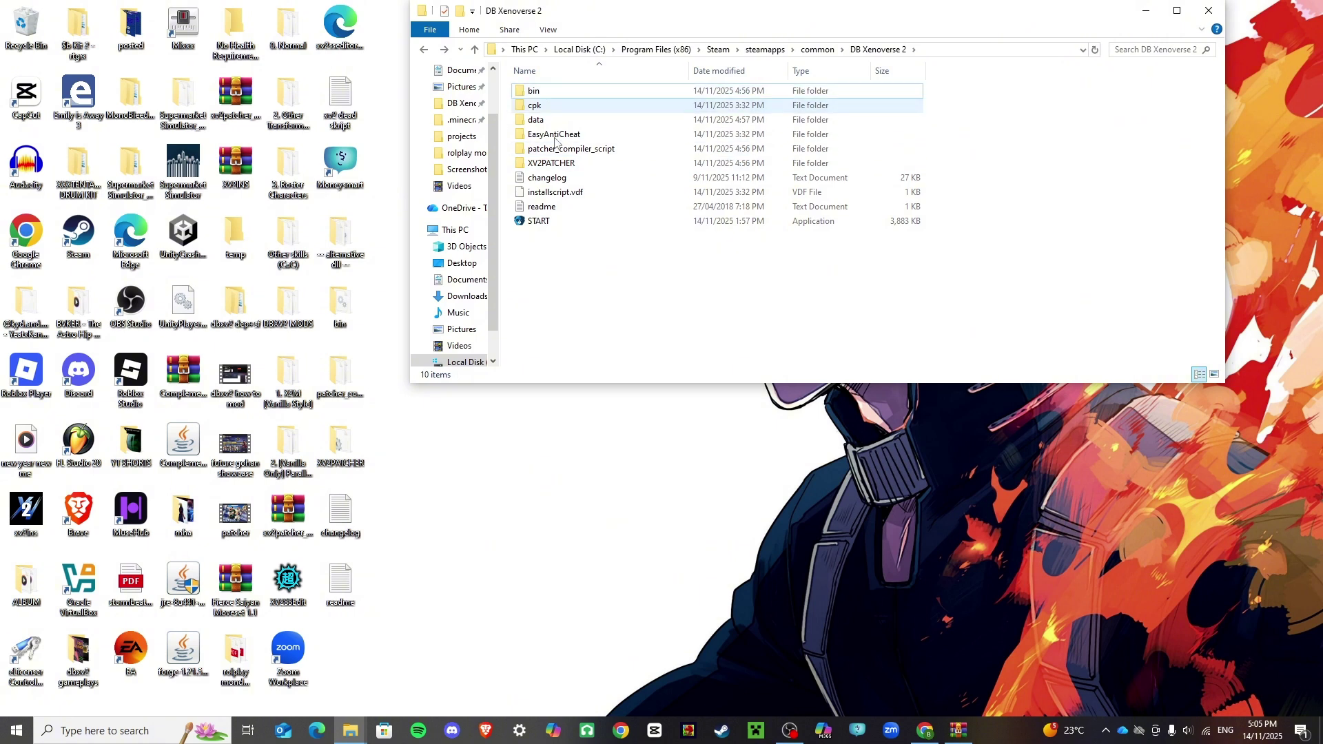
# Step: Drag bin, patcher, XV2PATCHER, changelog and readme toward DB Xenoverse 2, then cancel the move
pyautogui.moveTo(369, 303); pyautogui.dragTo(325, 609)
pyautogui.moveTo(342, 391); pyautogui.dragTo(626, 249)
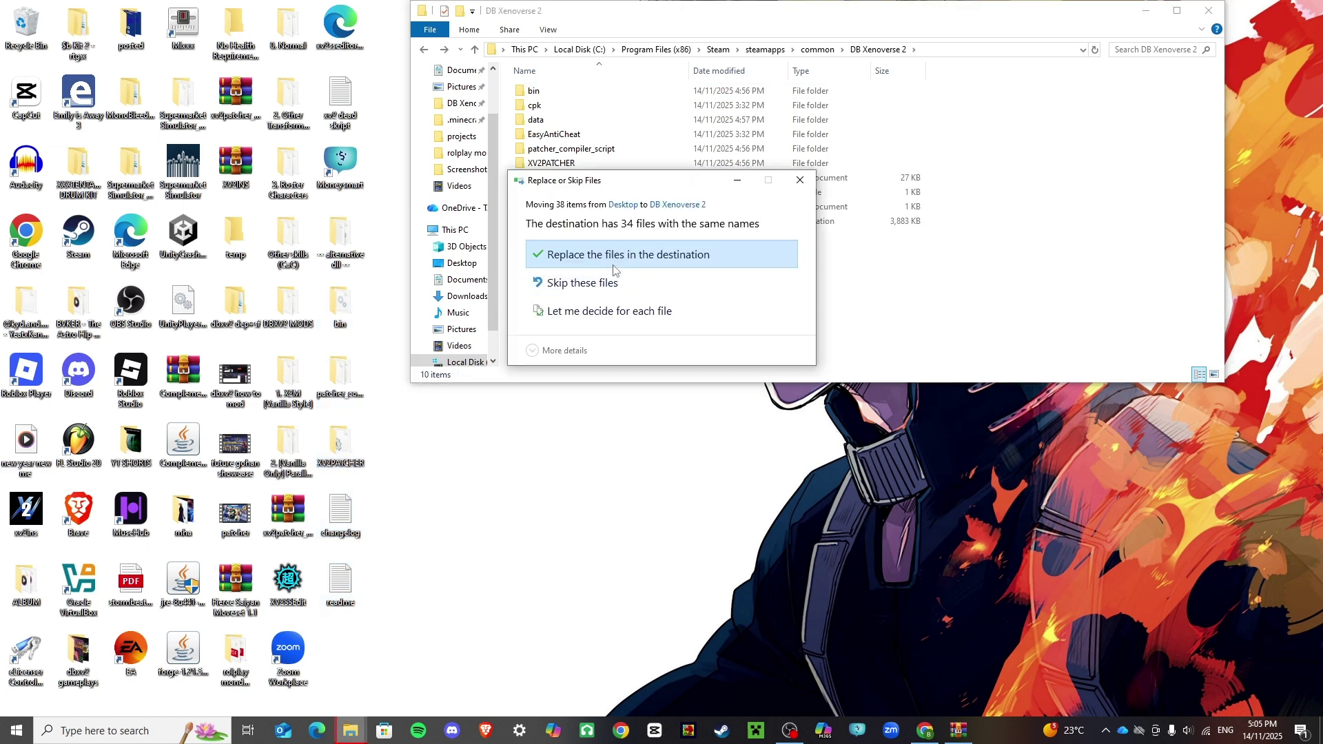
pyautogui.click(799, 180)
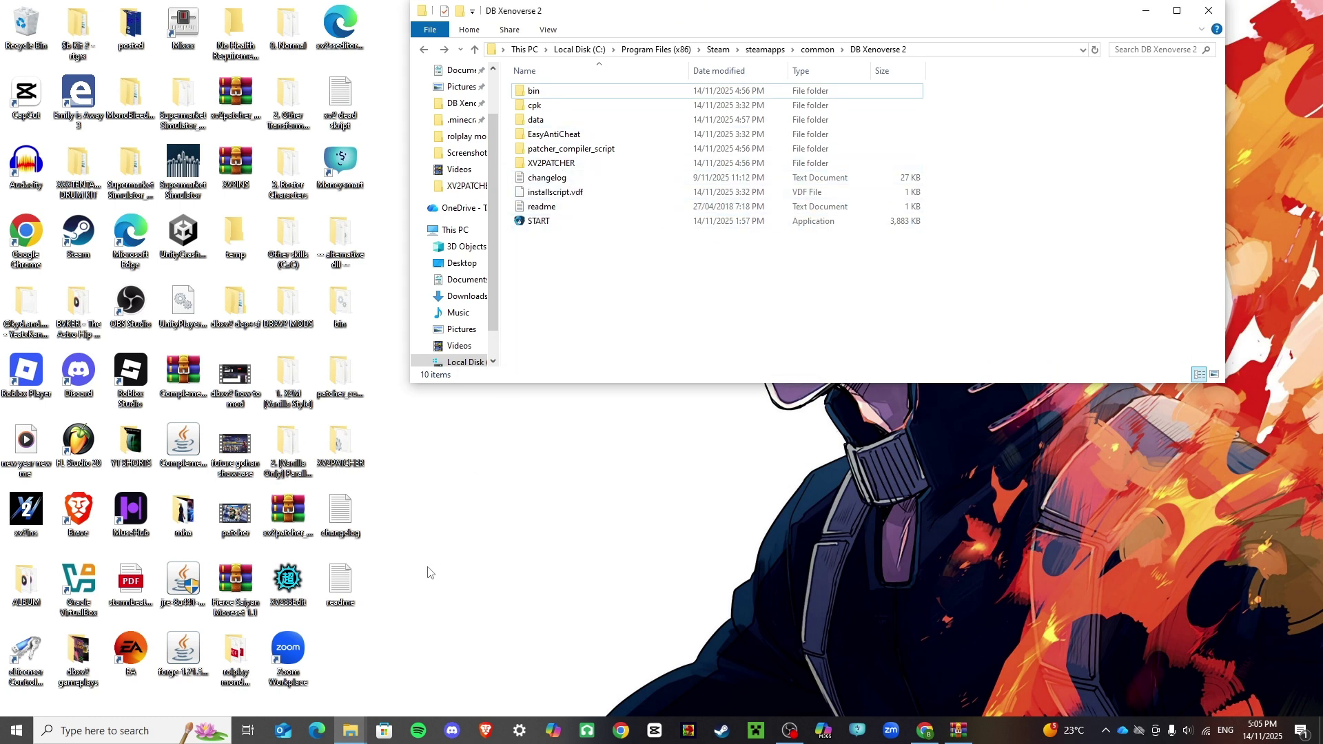
# Step: Open the desktop -- alternative dll -- folder to inspect its contents
pyautogui.moveTo(407, 620); pyautogui.dragTo(316, 215)
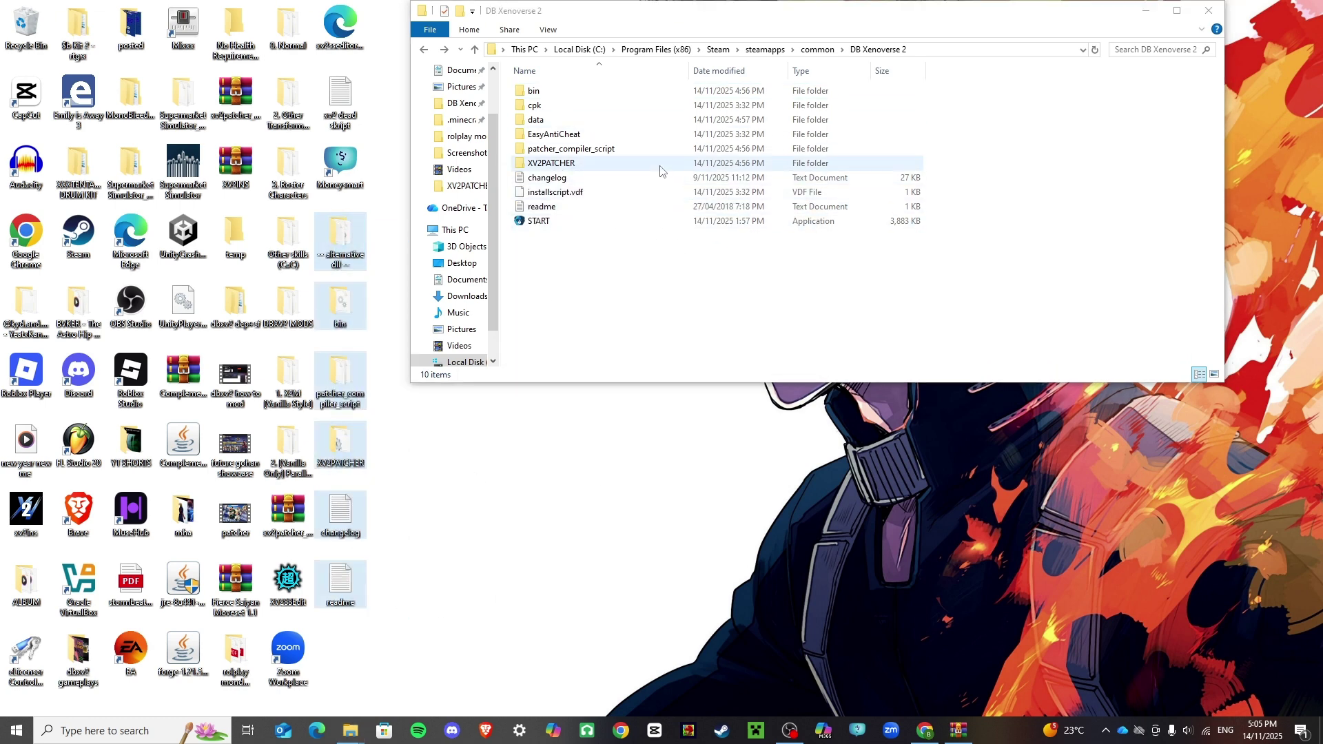
pyautogui.rightClick(348, 238)
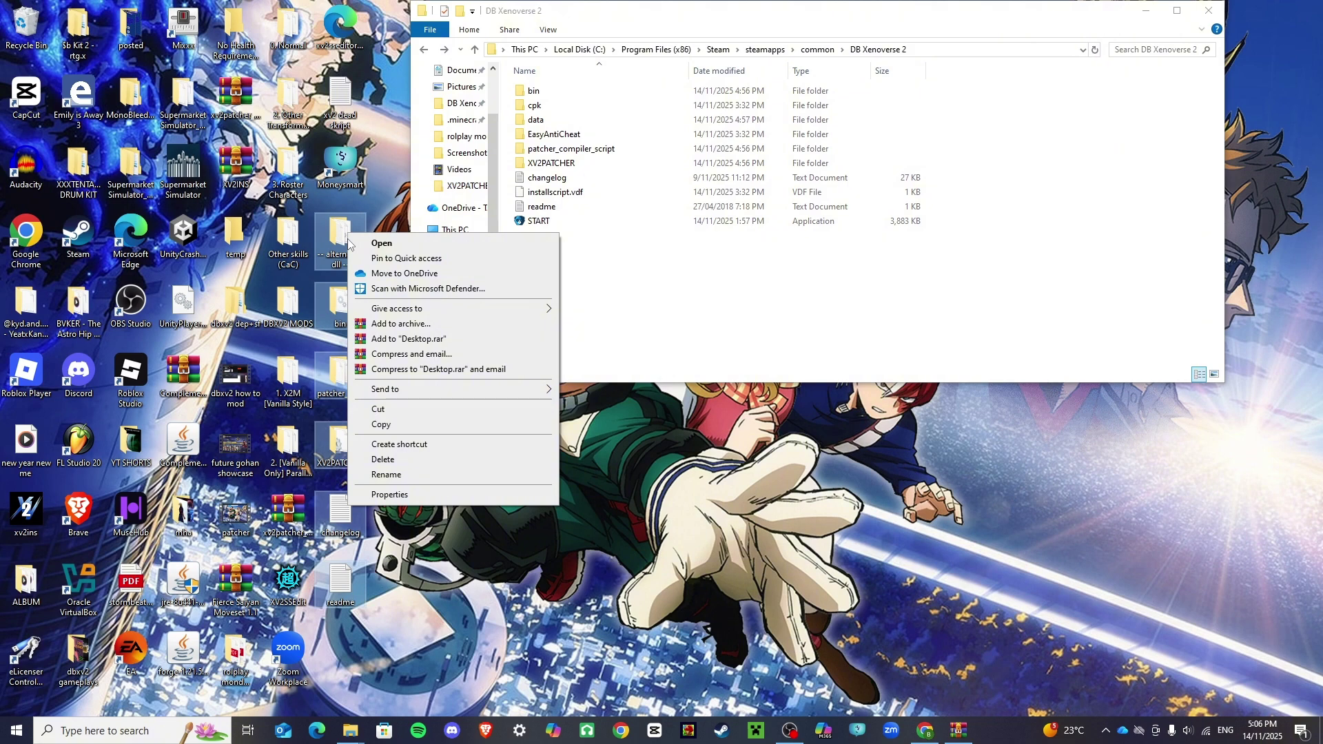
pyautogui.click(381, 209)
pyautogui.click(332, 258)
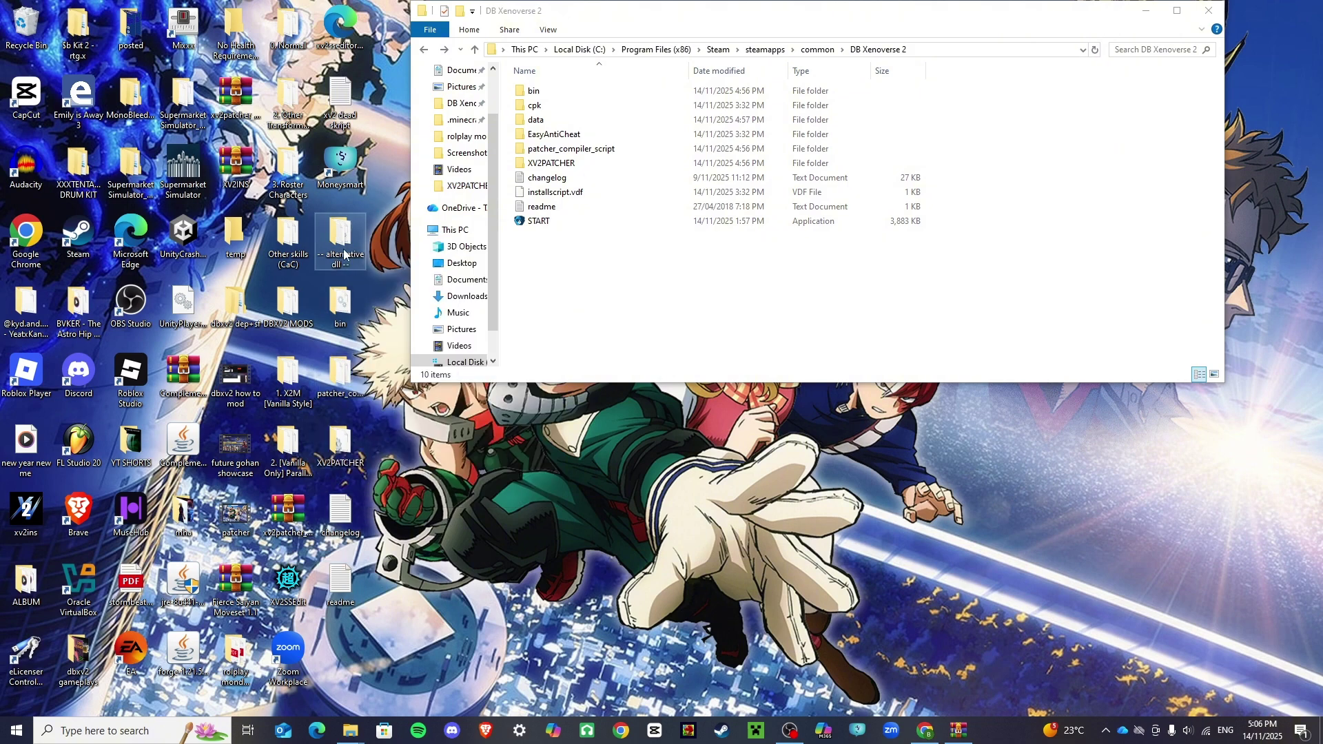
pyautogui.doubleClick(343, 254)
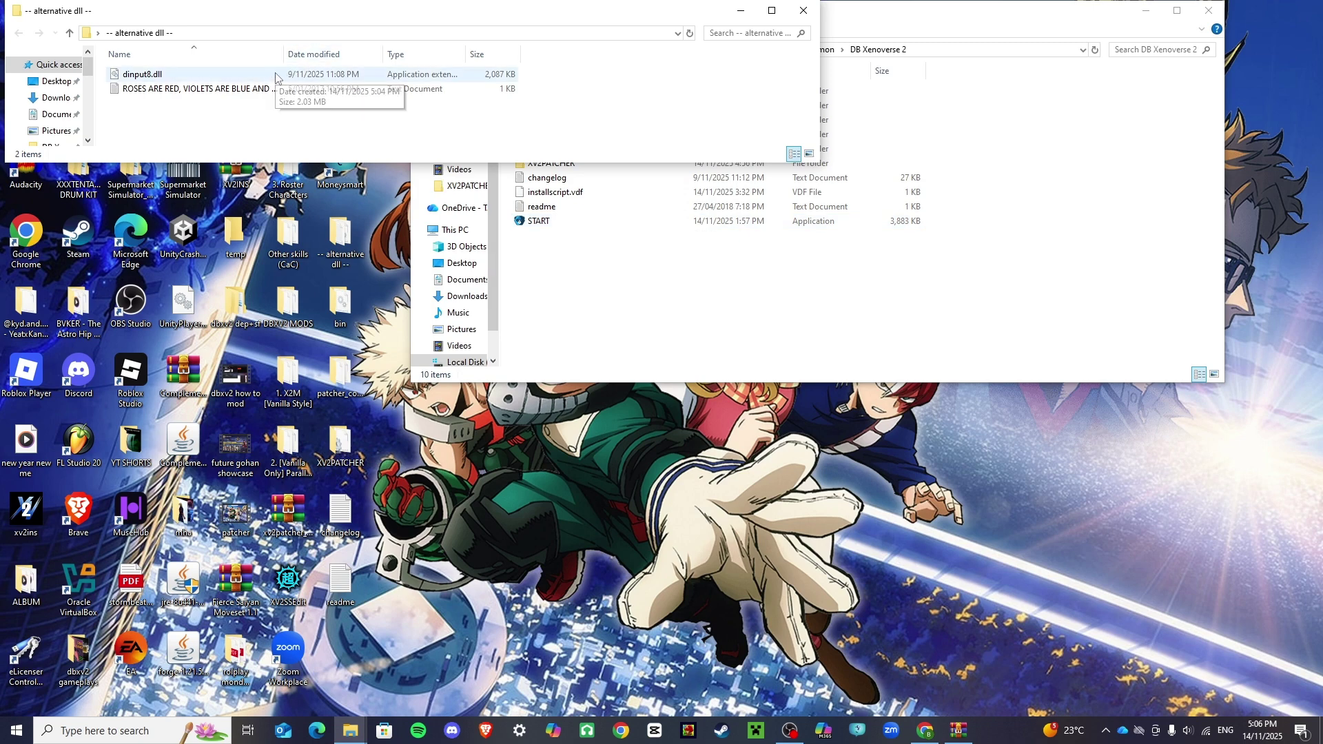
# Step: Inspect the game's bin folder, then close both folder windows
pyautogui.click(606, 234)
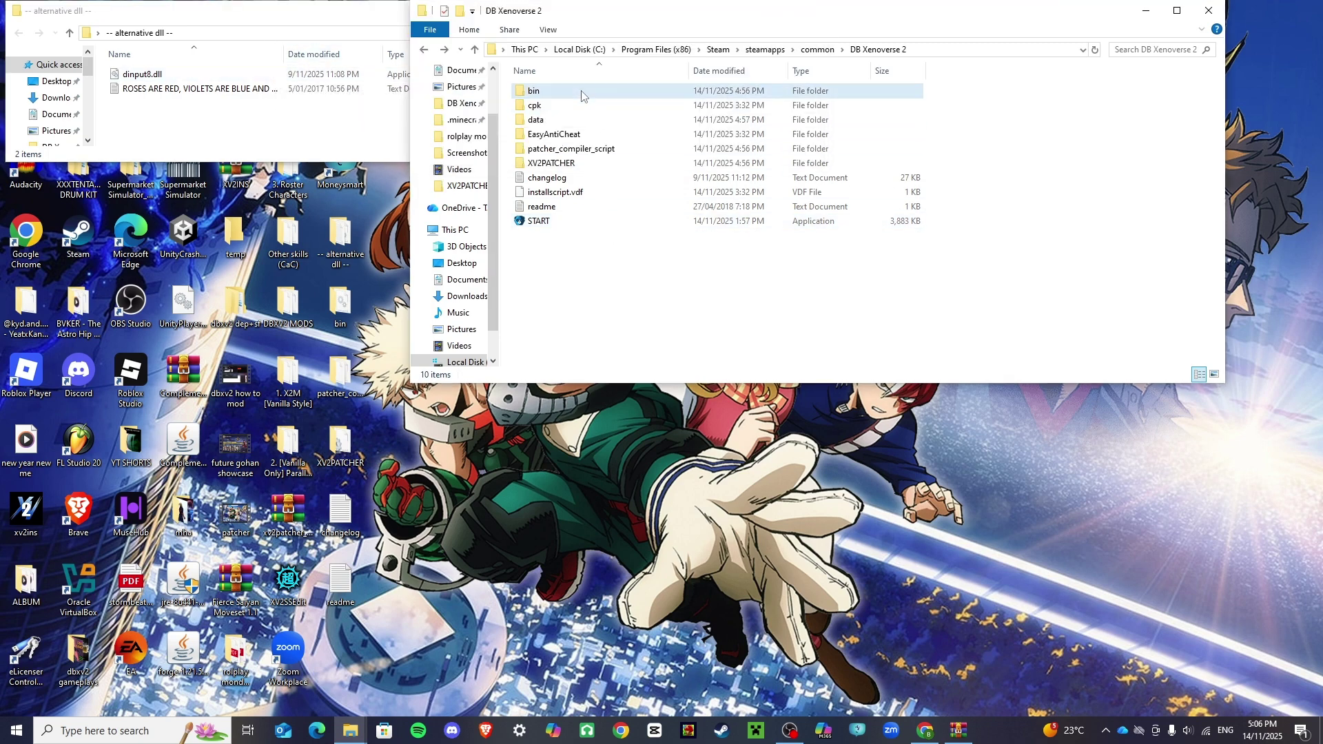
pyautogui.doubleClick(535, 91)
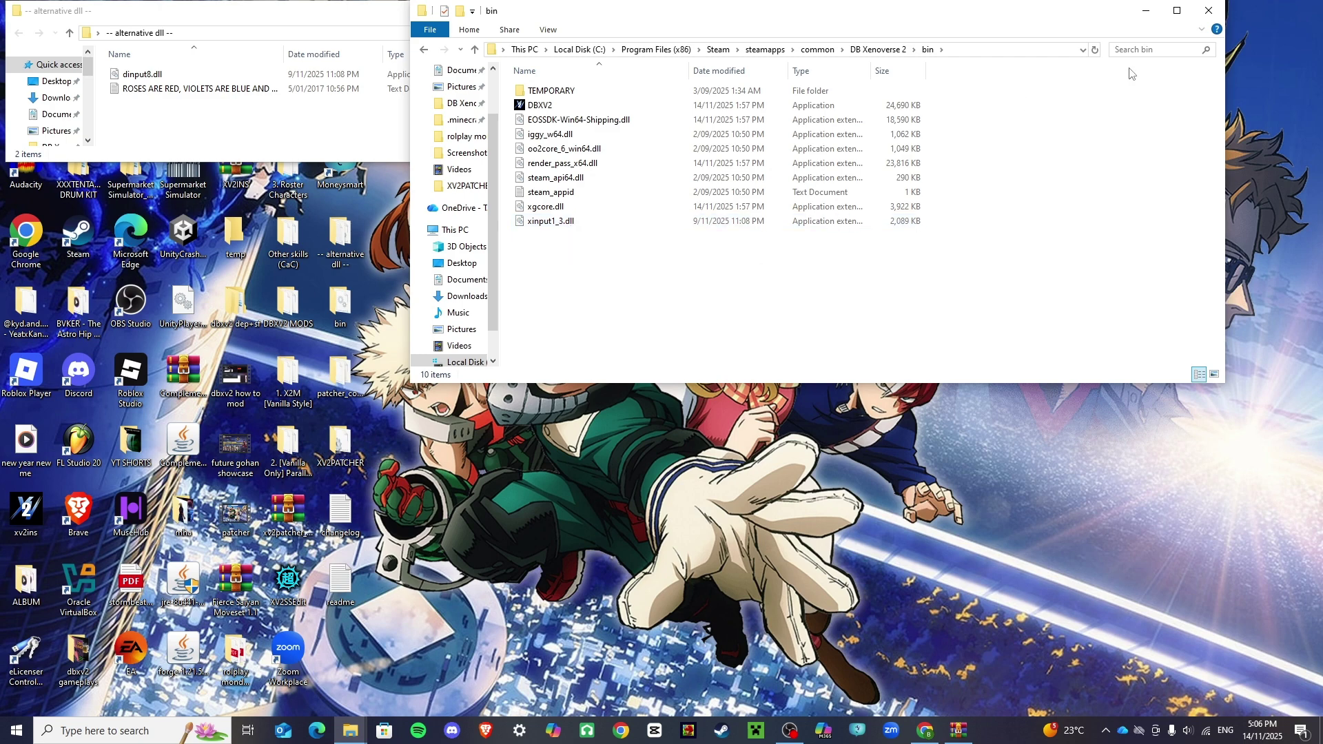
pyautogui.click(1144, 13)
pyautogui.click(804, 10)
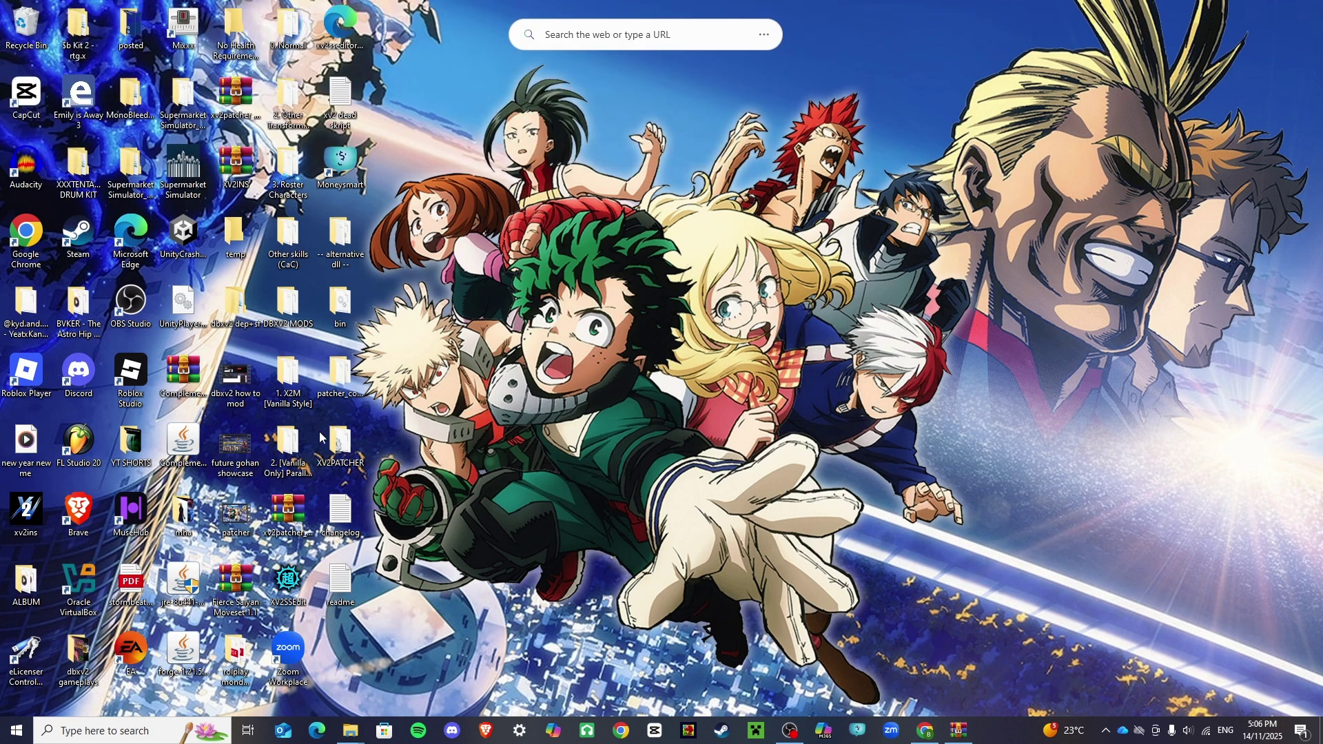
# Step: Relaunch xv2ins from the desktop and switch back to Chrome
pyautogui.click(36, 505)
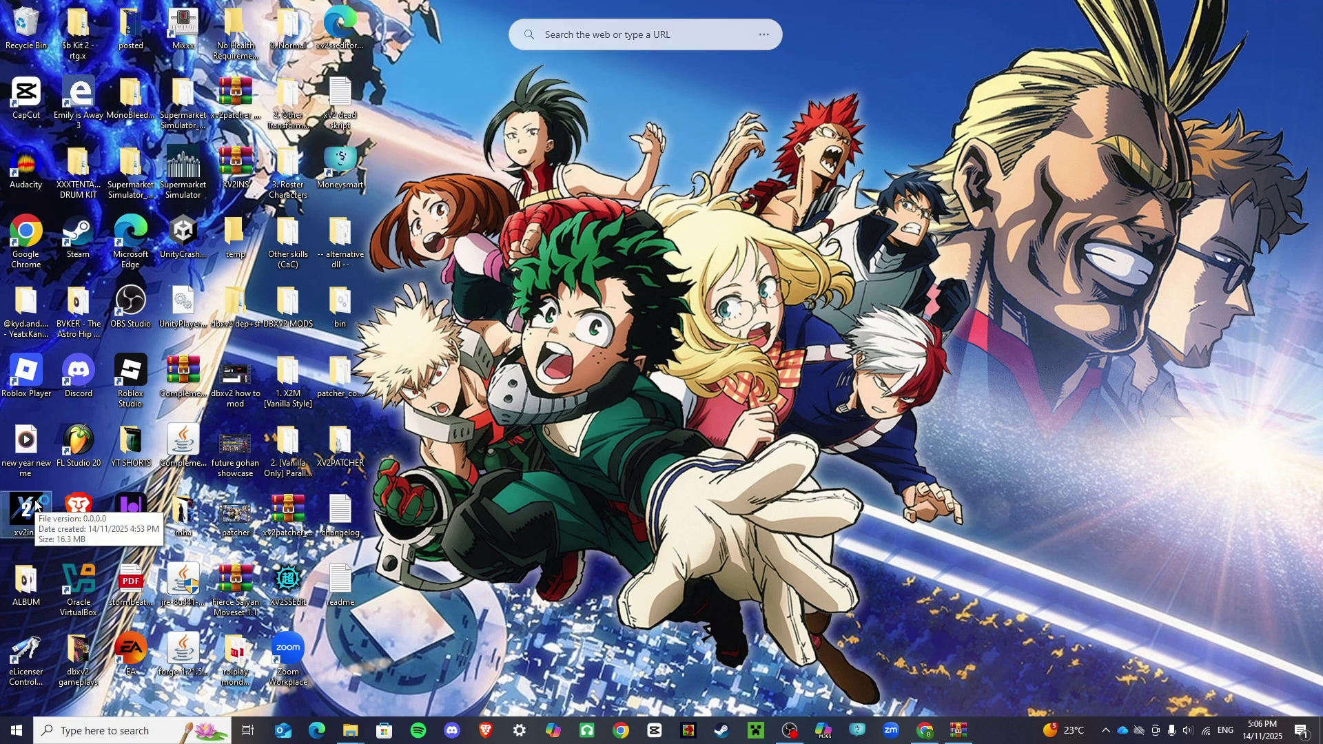
pyautogui.doubleClick(36, 505)
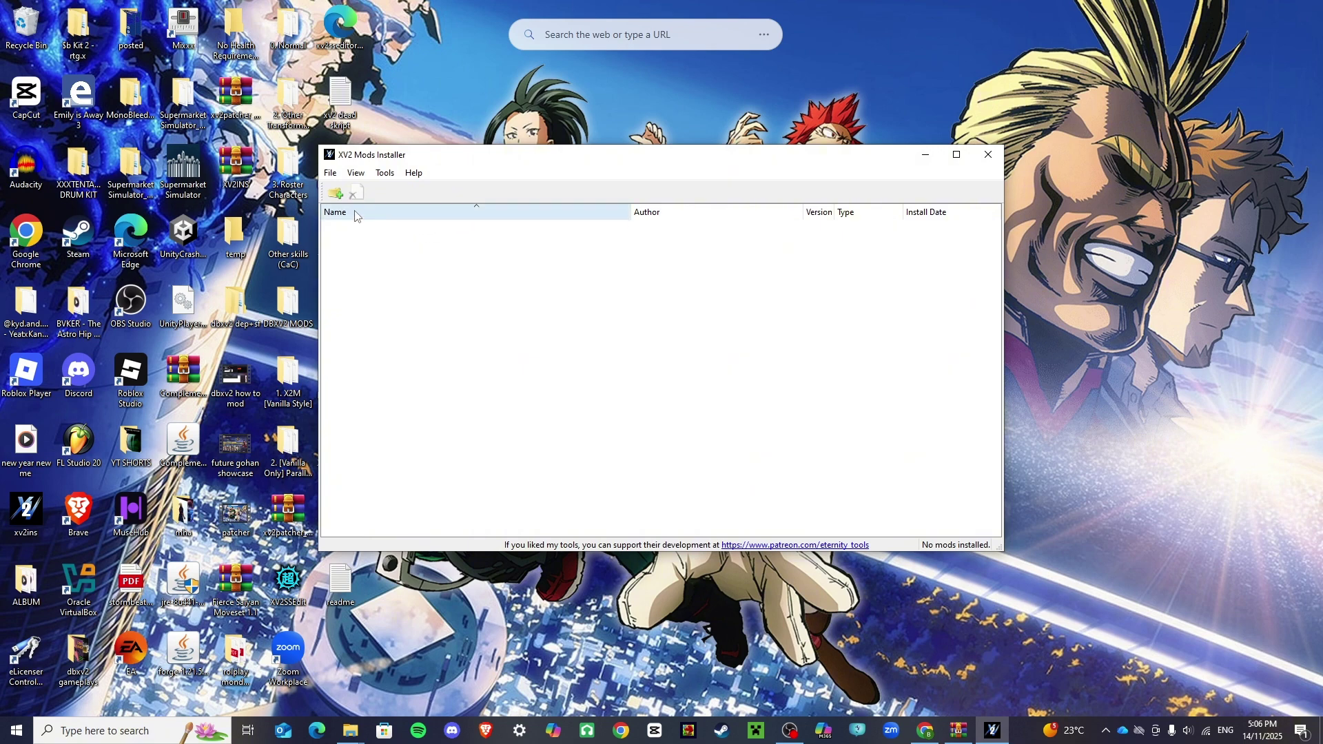
pyautogui.hotkey('alt', 'Tab')
# Step: On the New Transformations mod page, highlight the November 8, 2025 update date
pyautogui.scroll(5, 757, 453)
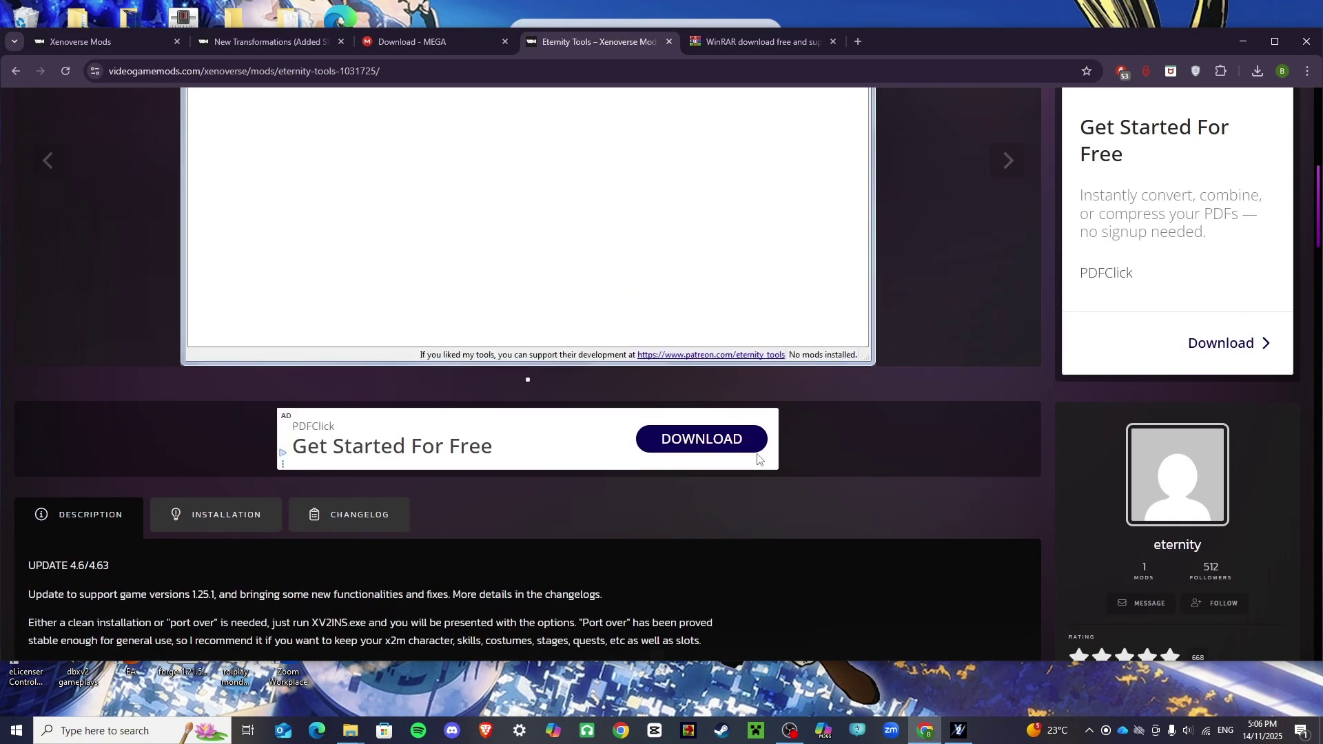
pyautogui.click(279, 43)
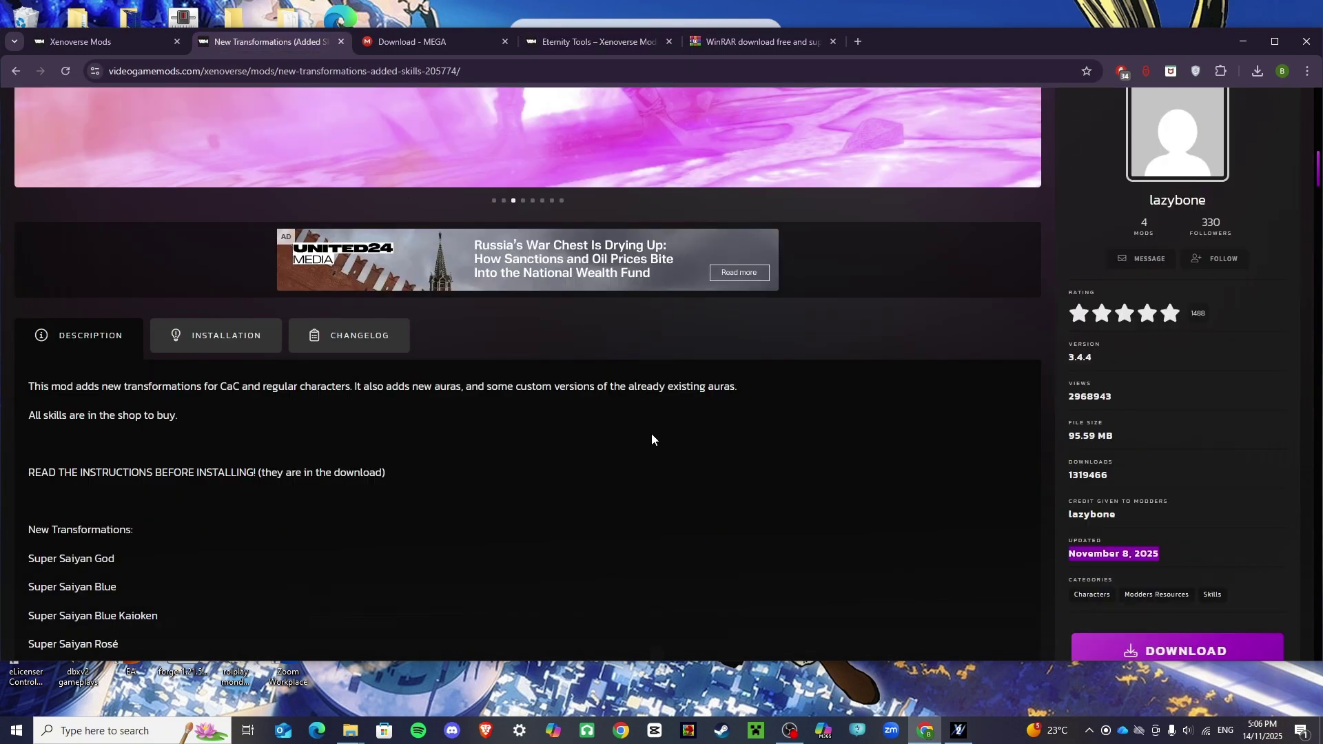
pyautogui.scroll(10, 655, 436)
pyautogui.scroll(-10, 751, 325)
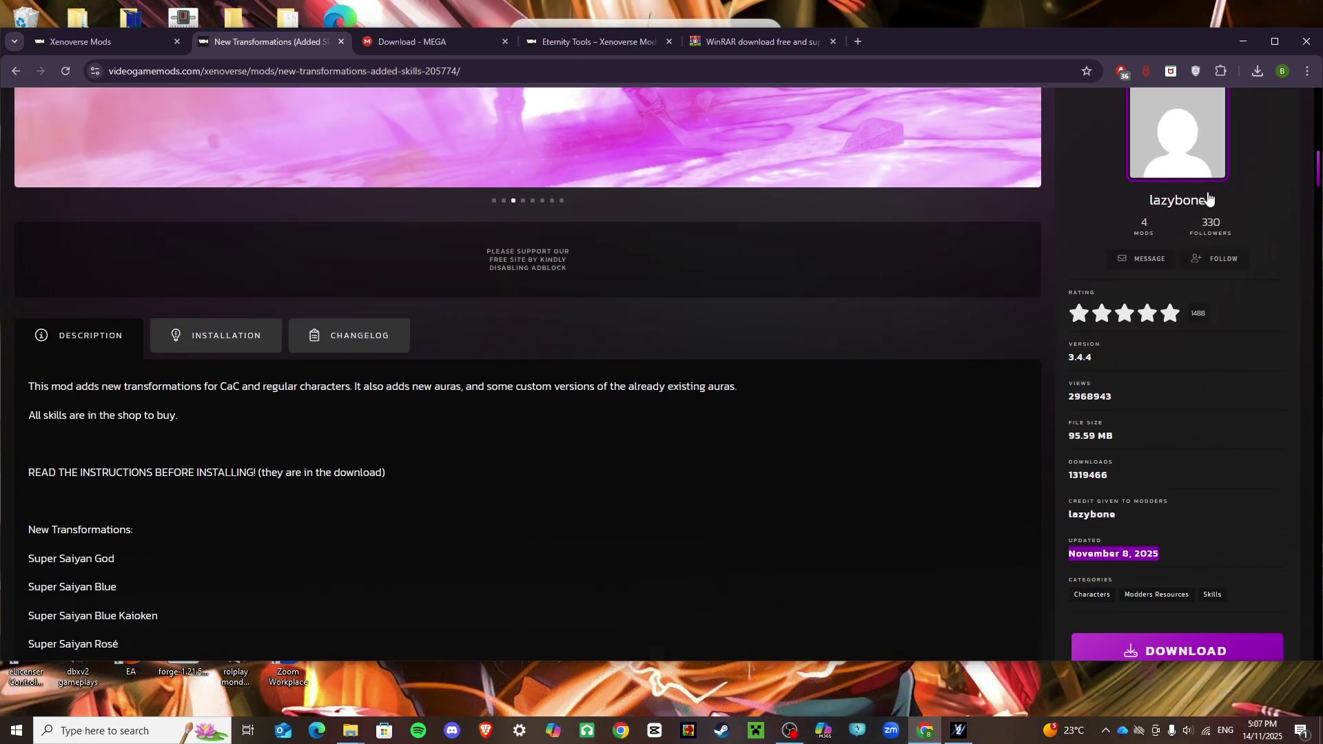
pyautogui.scroll(-1, 1157, 502)
pyautogui.click(1132, 482)
pyautogui.tripleClick(1133, 483)
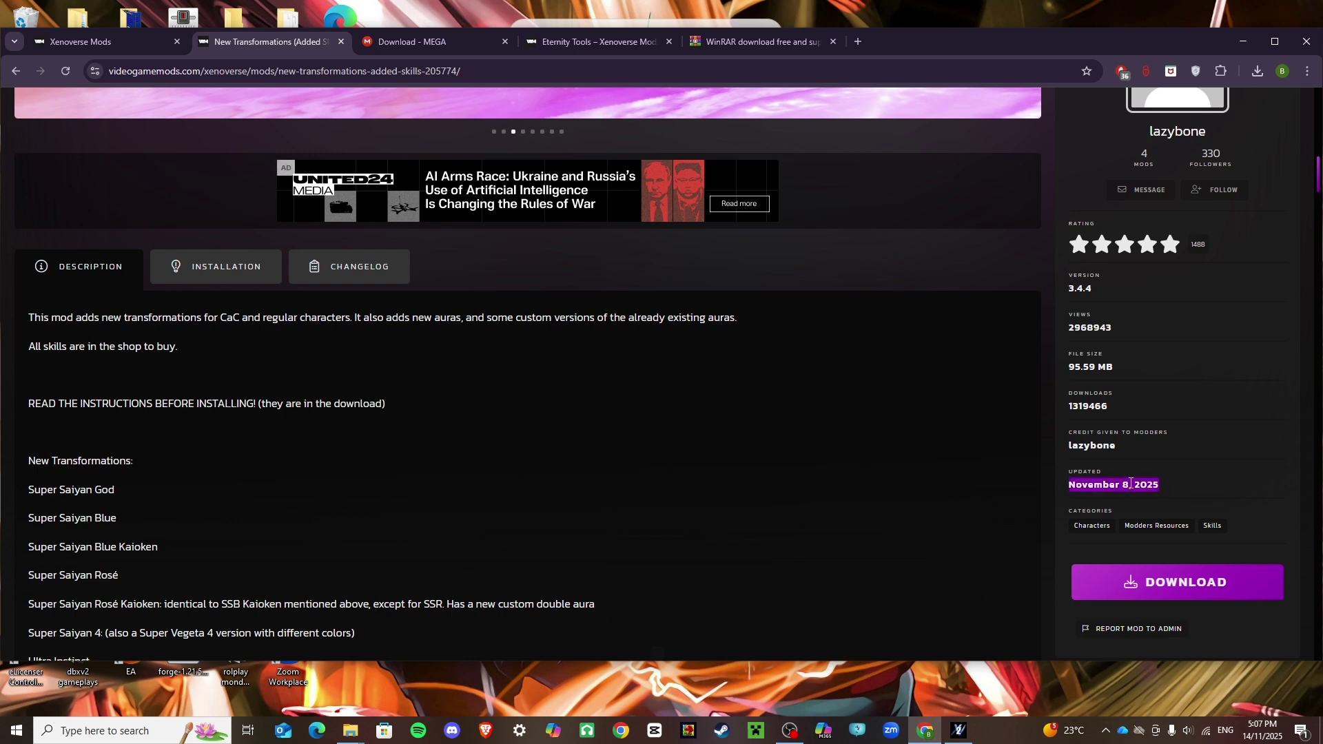
pyautogui.click(1181, 467)
# Step: Download New Transformations 3.4.4.zip and open it from Chrome's recent downloads
pyautogui.scroll(-1, 595, 474)
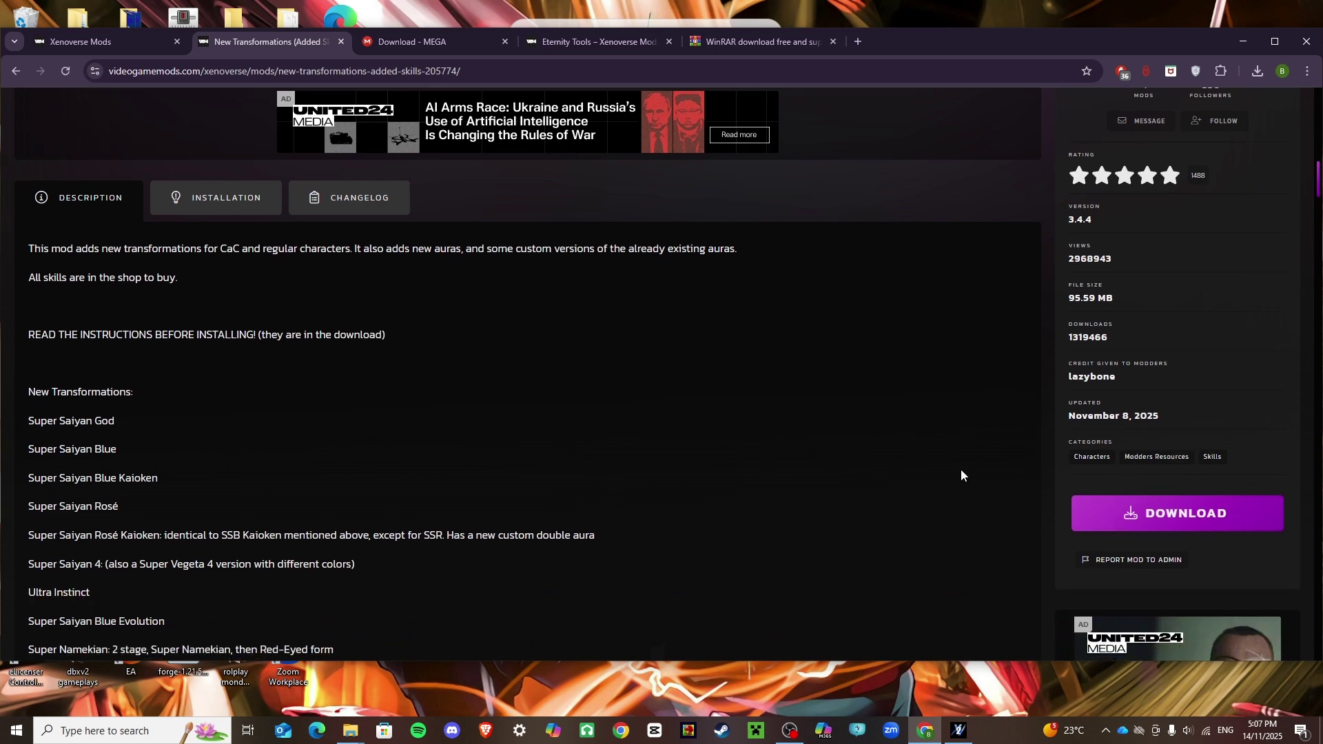
pyautogui.click(1176, 520)
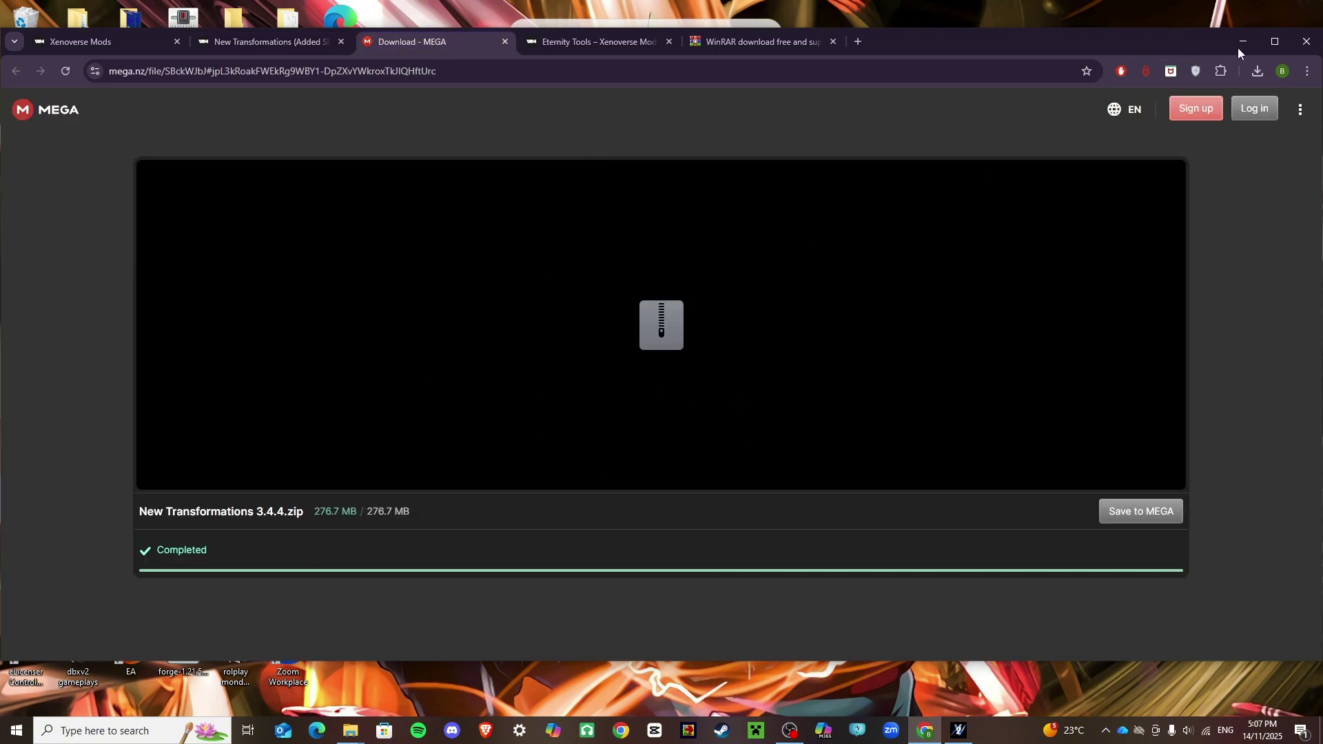
pyautogui.click(1257, 70)
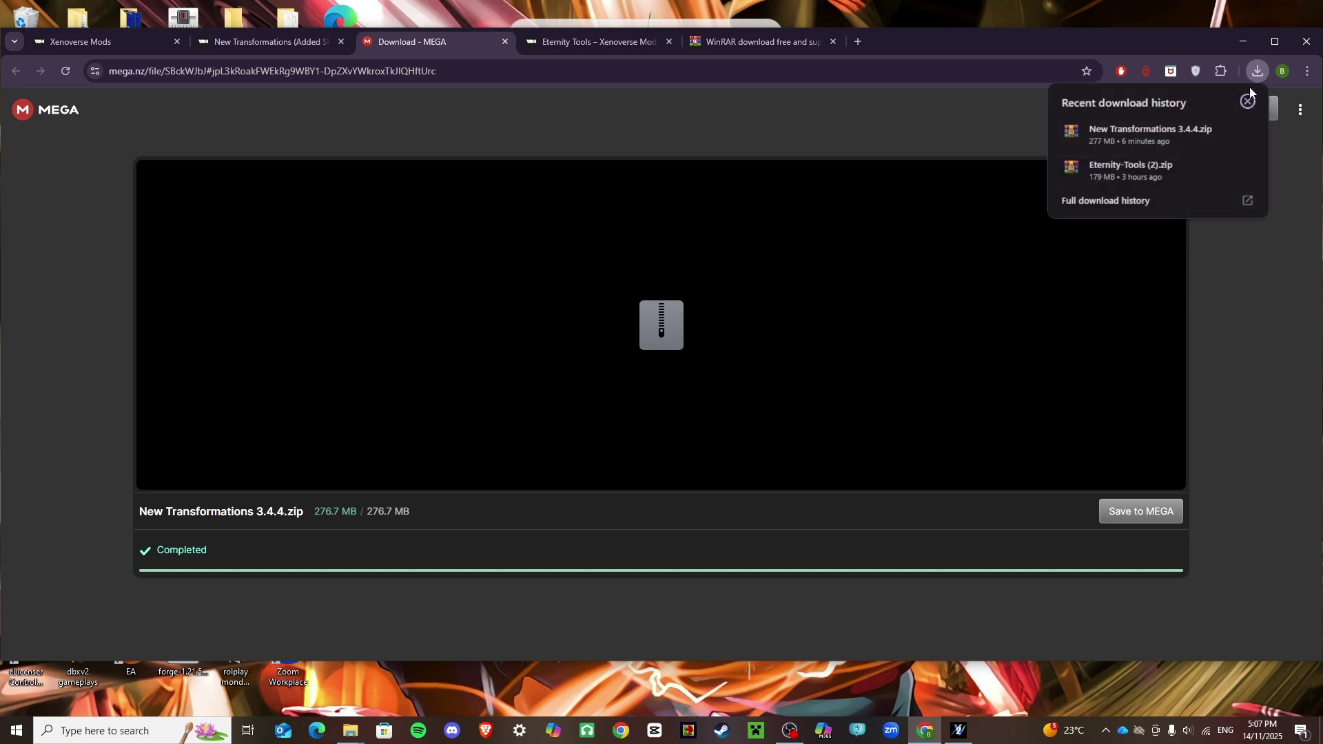
pyautogui.click(1151, 139)
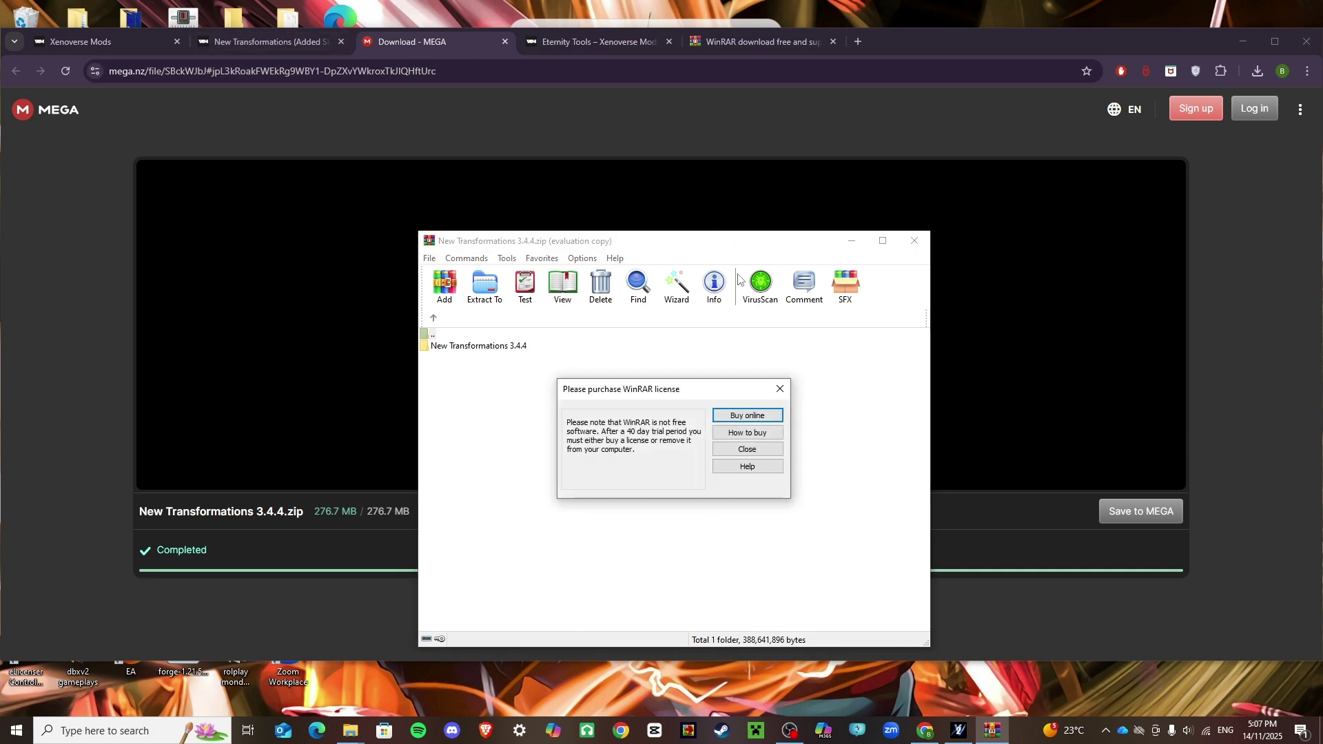
# Step: Dismiss the WinRAR licence notice, minimise Chrome, and move the installer window aside
pyautogui.click(780, 388)
pyautogui.click(1232, 42)
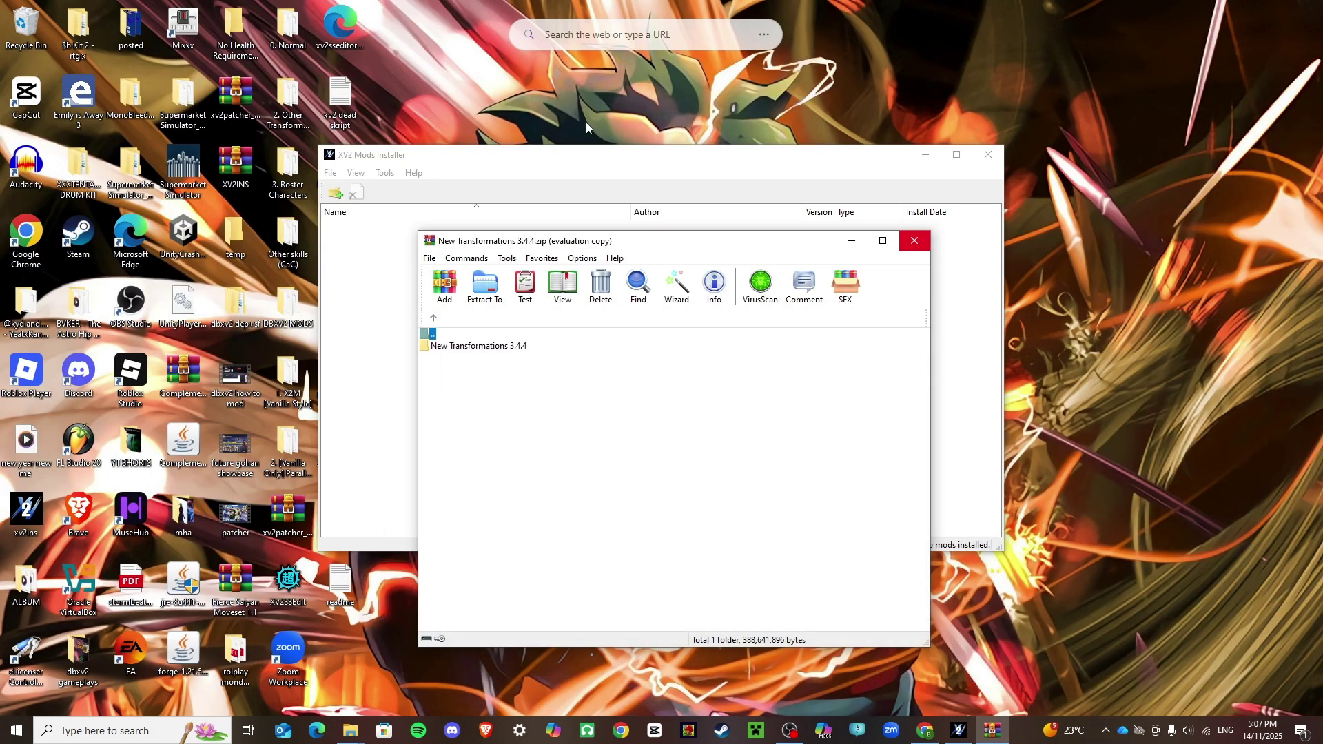
pyautogui.click(648, 154)
pyautogui.moveTo(641, 156); pyautogui.dragTo(883, 51)
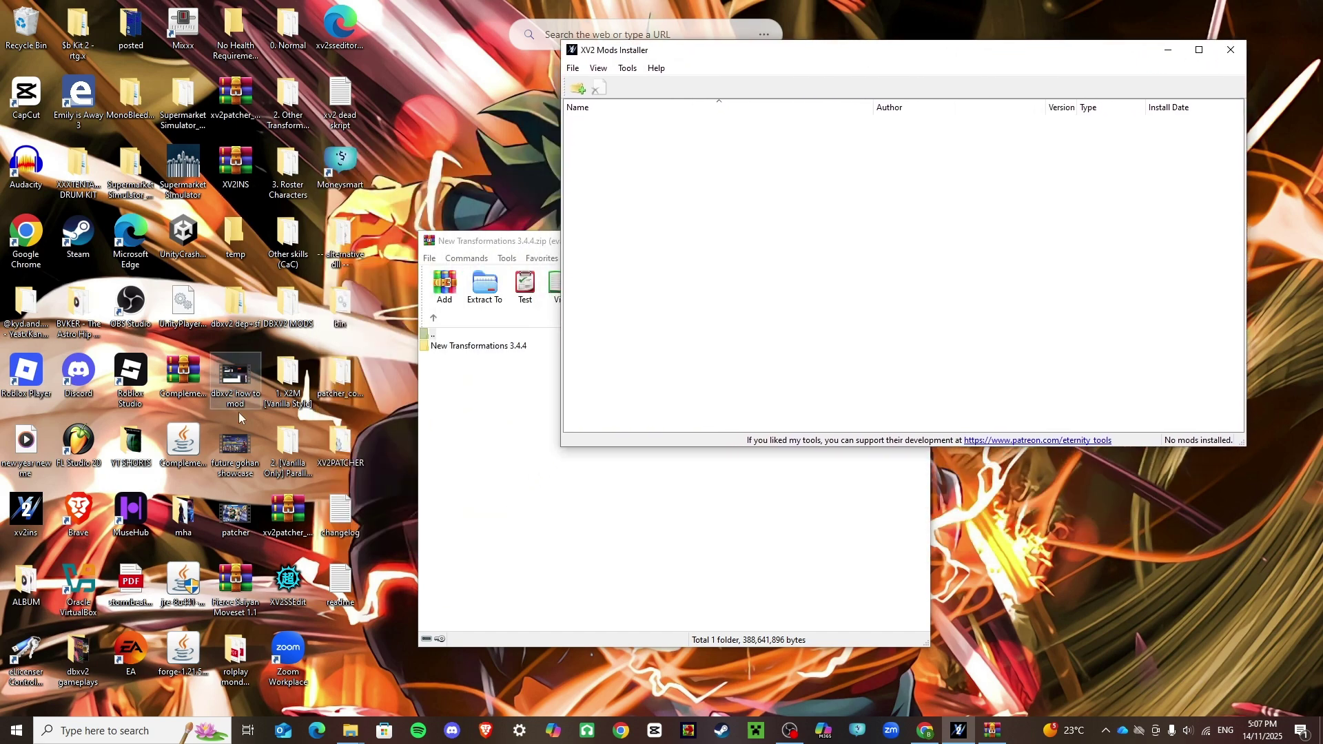
pyautogui.moveTo(320, 478); pyautogui.dragTo(259, 13)
pyautogui.moveTo(288, 386); pyautogui.dragTo(333, 376)
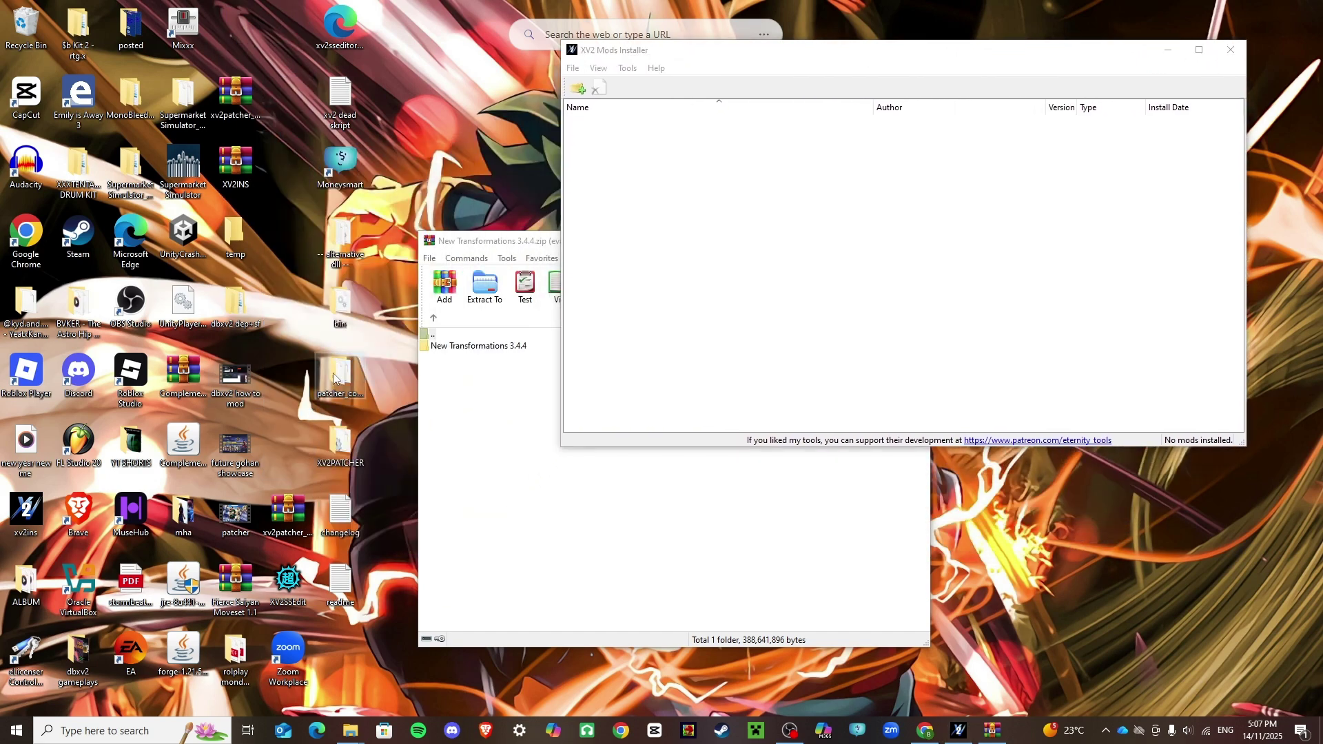
# Step: Create a new desktop folder named 'trasn' and return to the WinRAR archive
pyautogui.rightClick(401, 128)
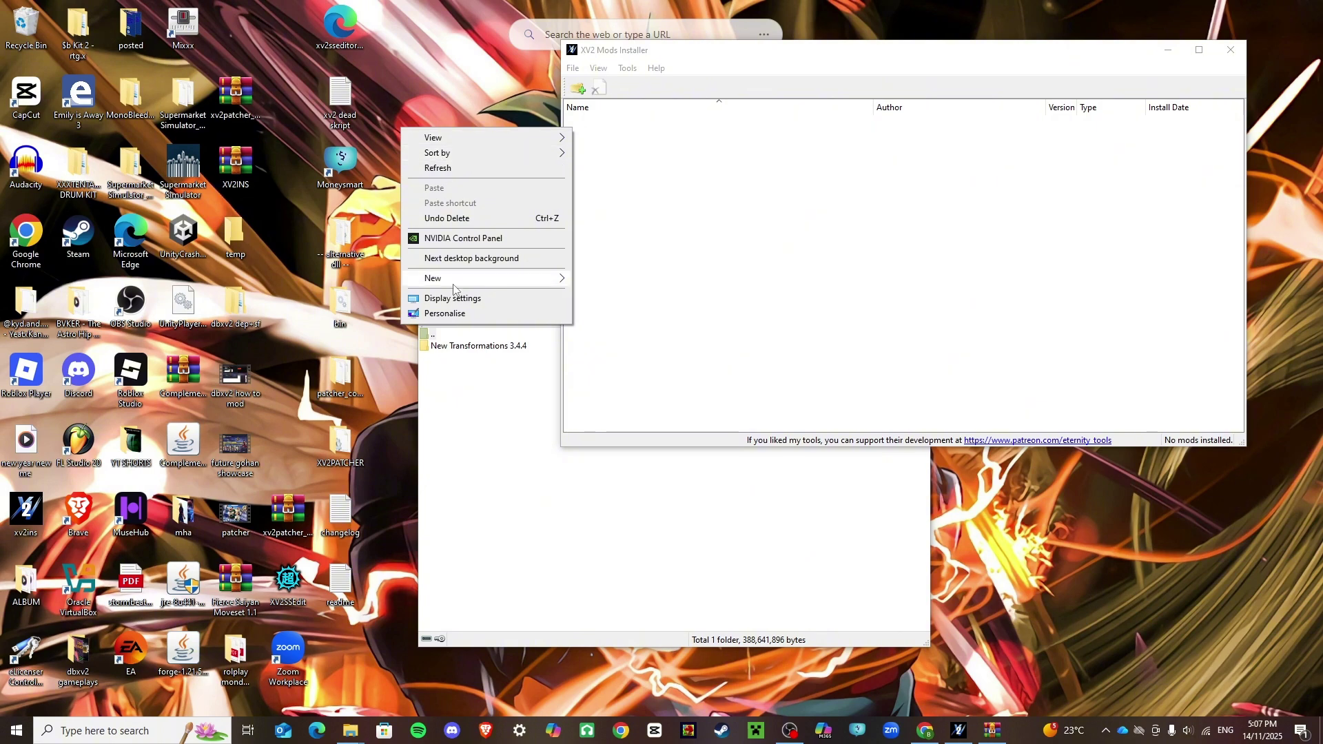
pyautogui.moveTo(454, 278)
pyautogui.click(713, 281)
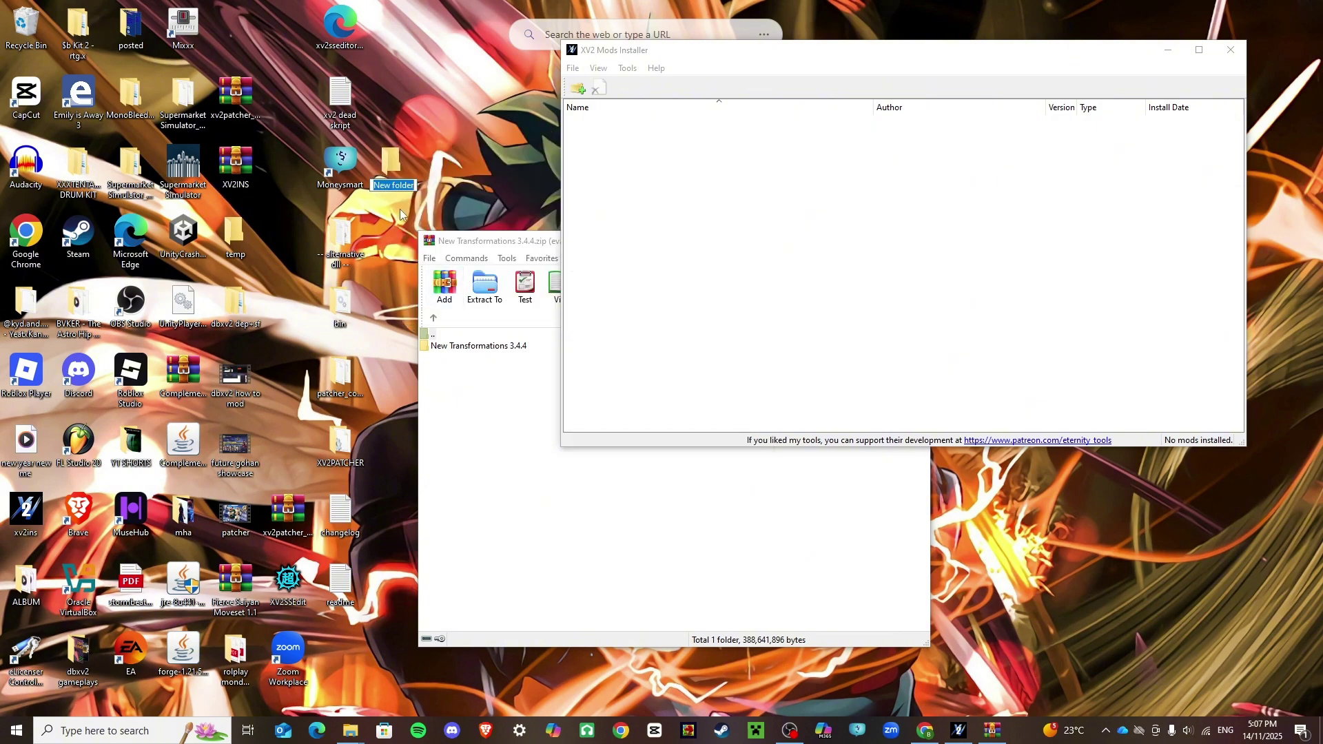
pyautogui.write('trasn')
pyautogui.press('Return')
pyautogui.click(508, 354)
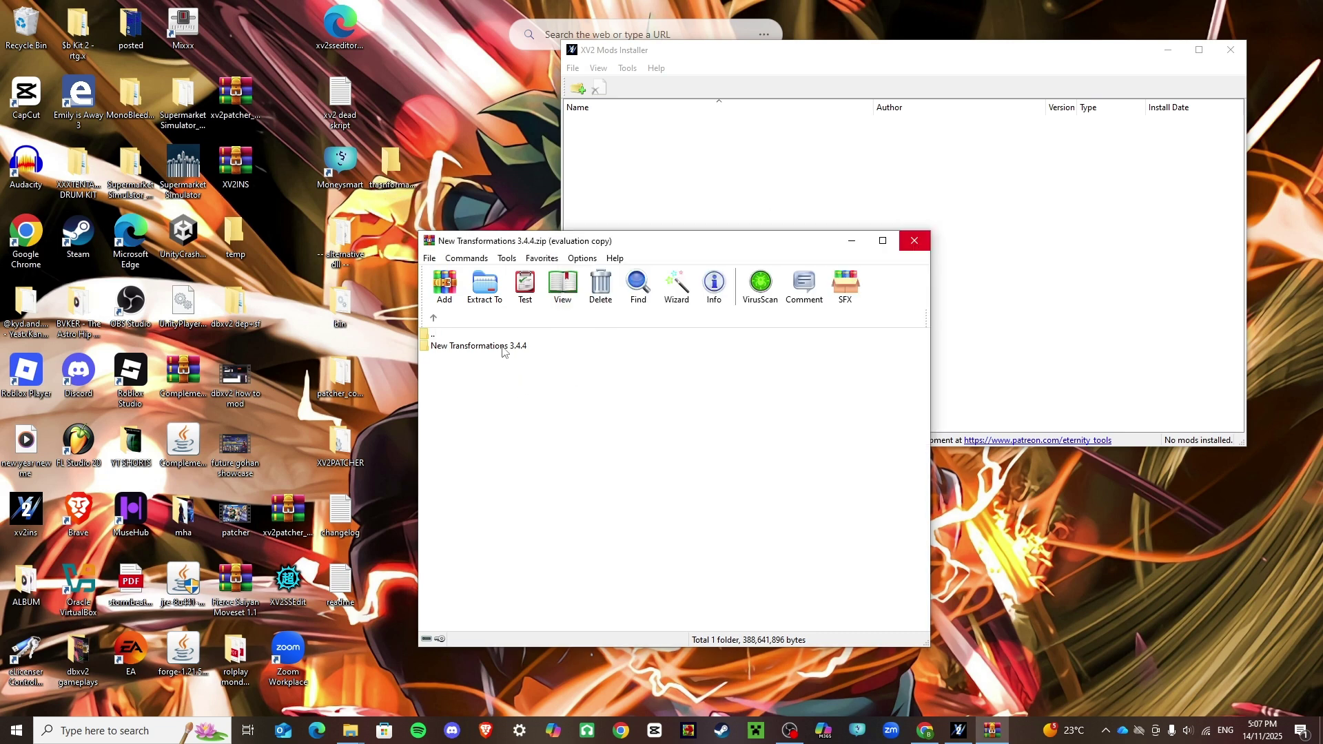
# Step: Navigate the archive into New Transformations 3.4.4 > No-Hair Change Transformations (CaC) > 0. Normal
pyautogui.doubleClick(504, 348)
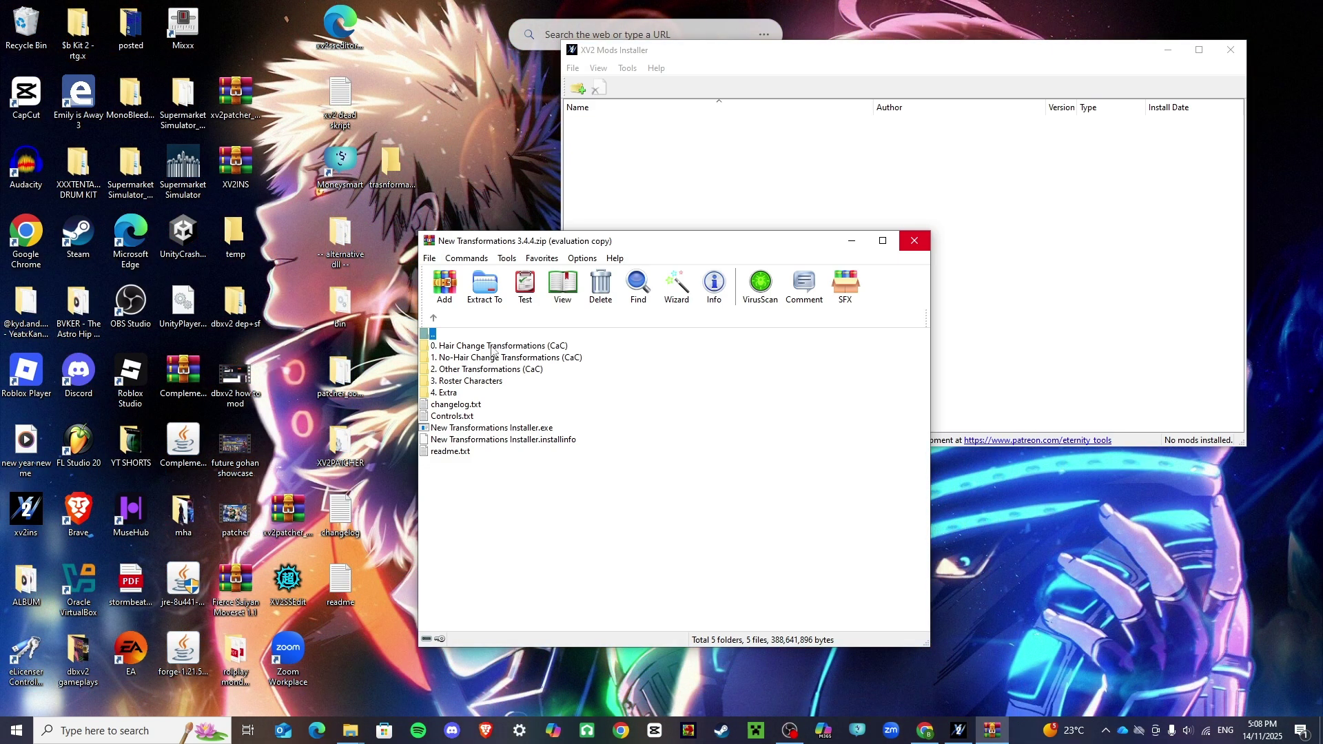
pyautogui.click(492, 347)
pyautogui.click(487, 359)
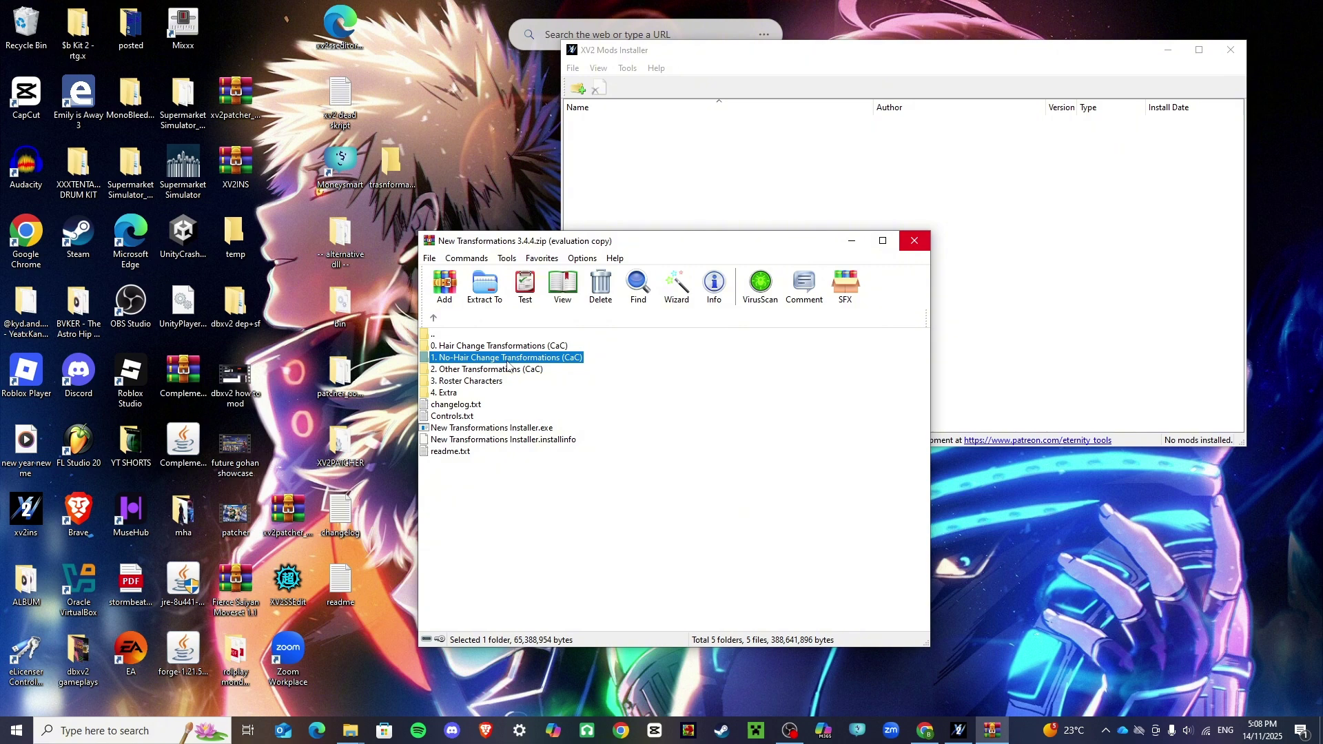
pyautogui.doubleClick(508, 361)
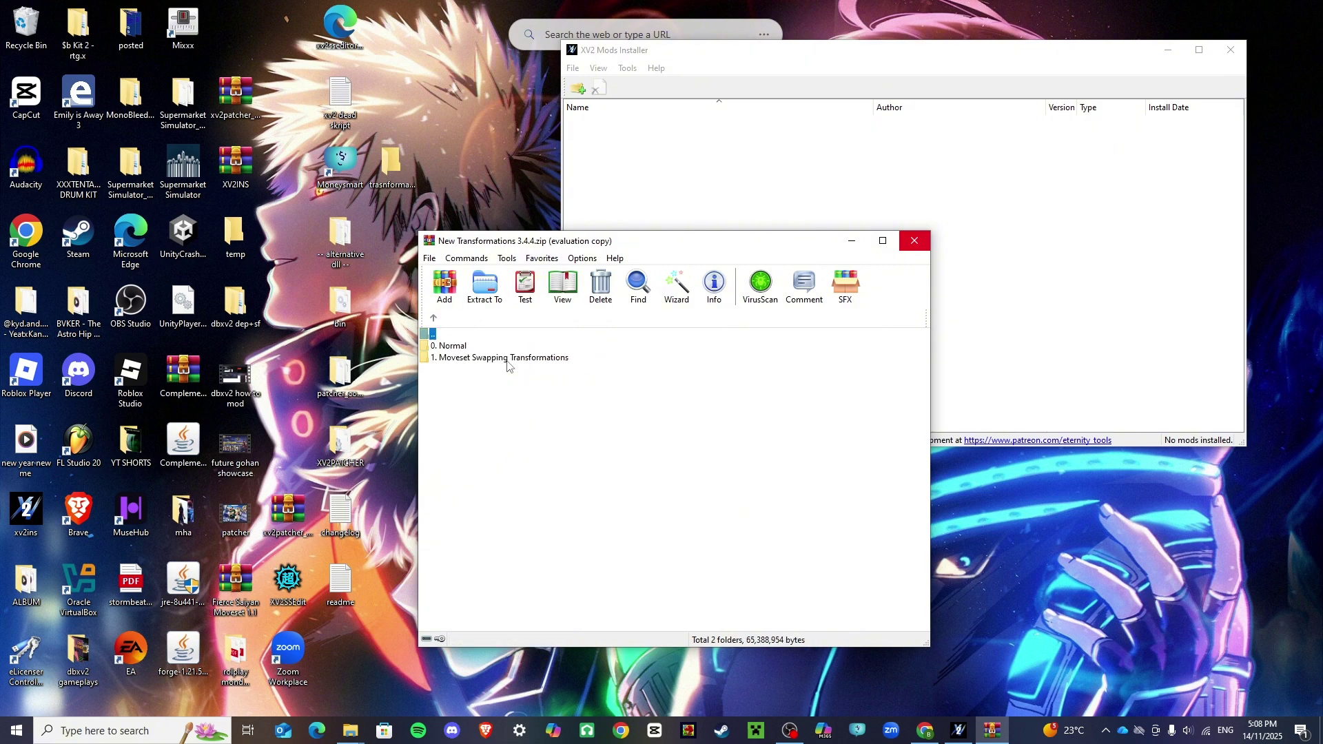
pyautogui.click(469, 361)
pyautogui.click(448, 346)
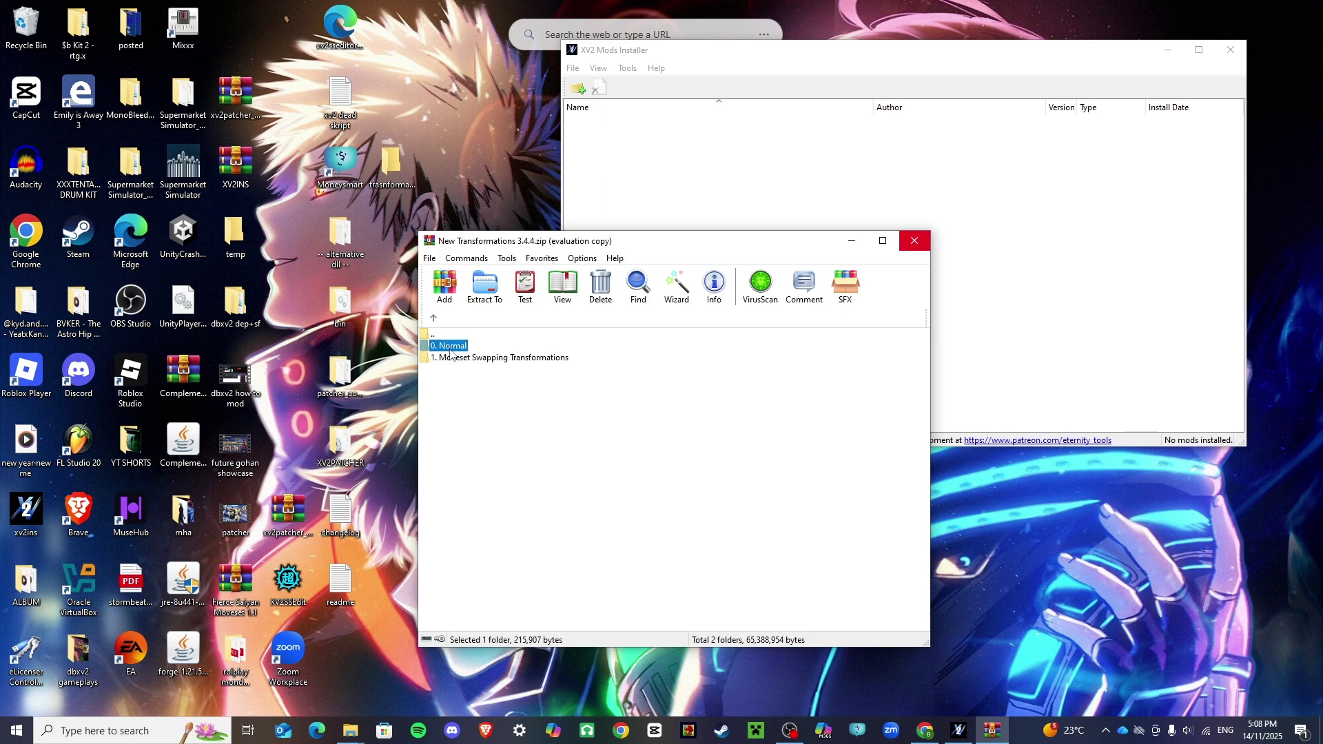
pyautogui.doubleClick(451, 348)
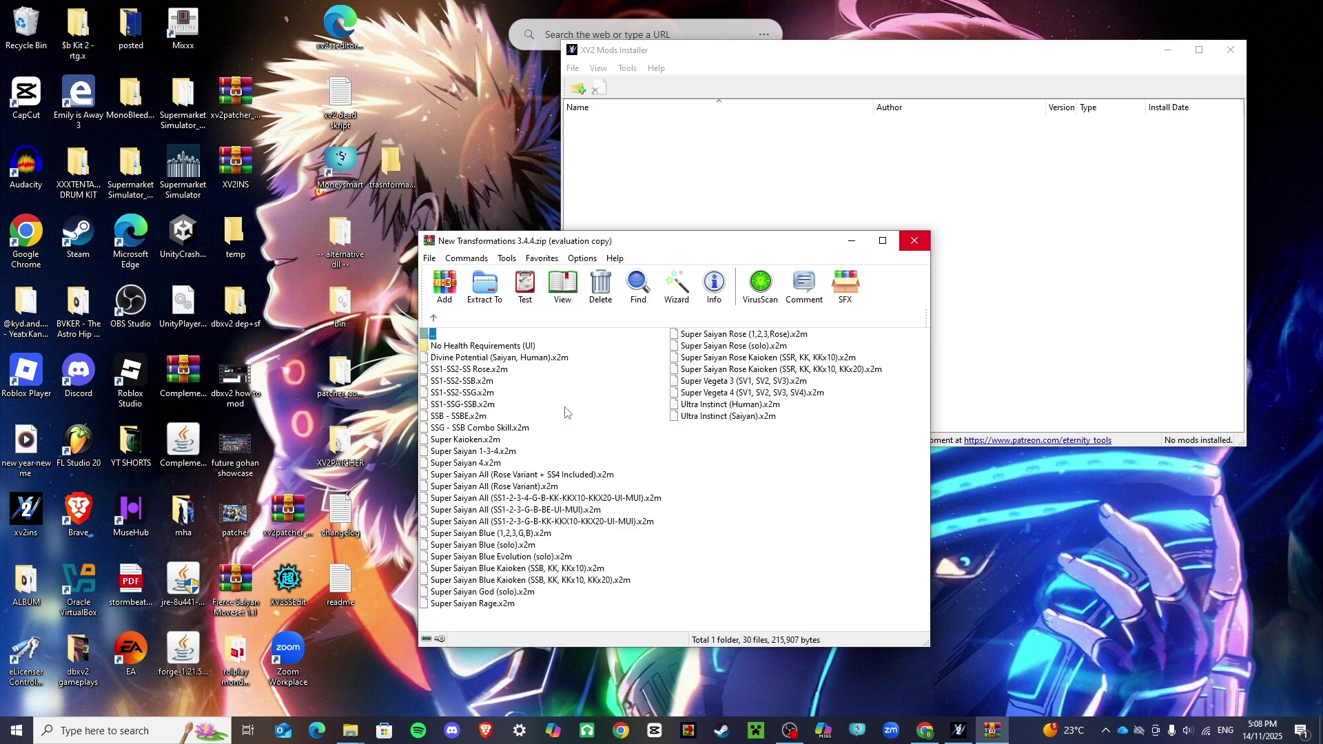
pyautogui.click(507, 348)
pyautogui.doubleClick(508, 348)
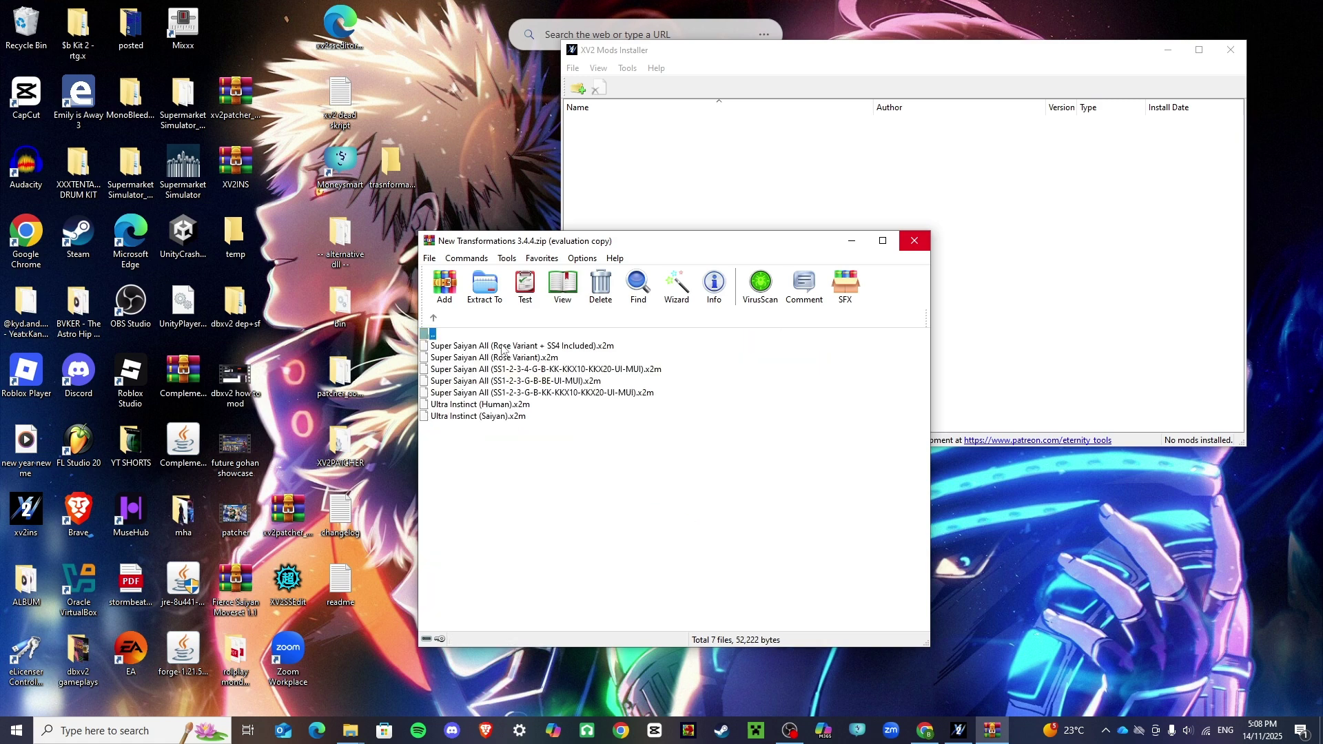
pyautogui.doubleClick(434, 335)
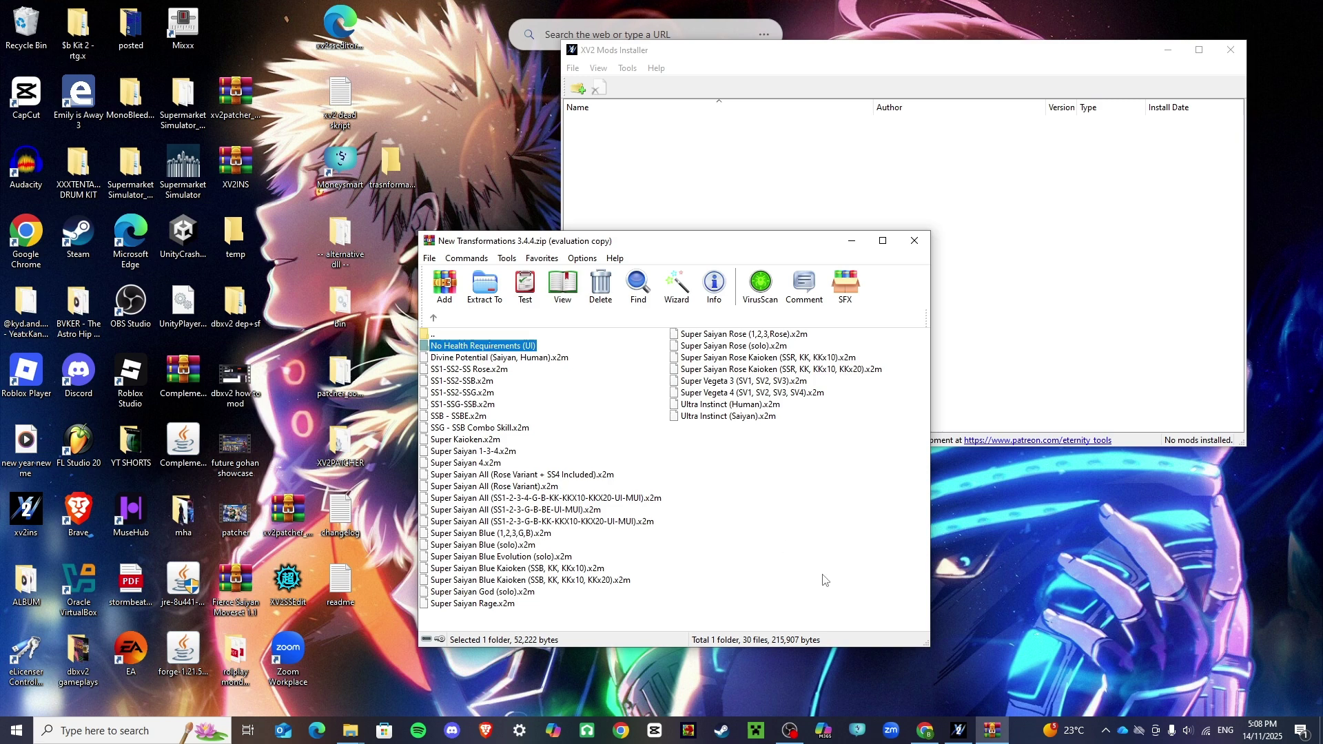
# Step: Select all 30 .x2m files in Normal and drag them into the desktop transformations folder
pyautogui.moveTo(822, 580); pyautogui.dragTo(669, 335)
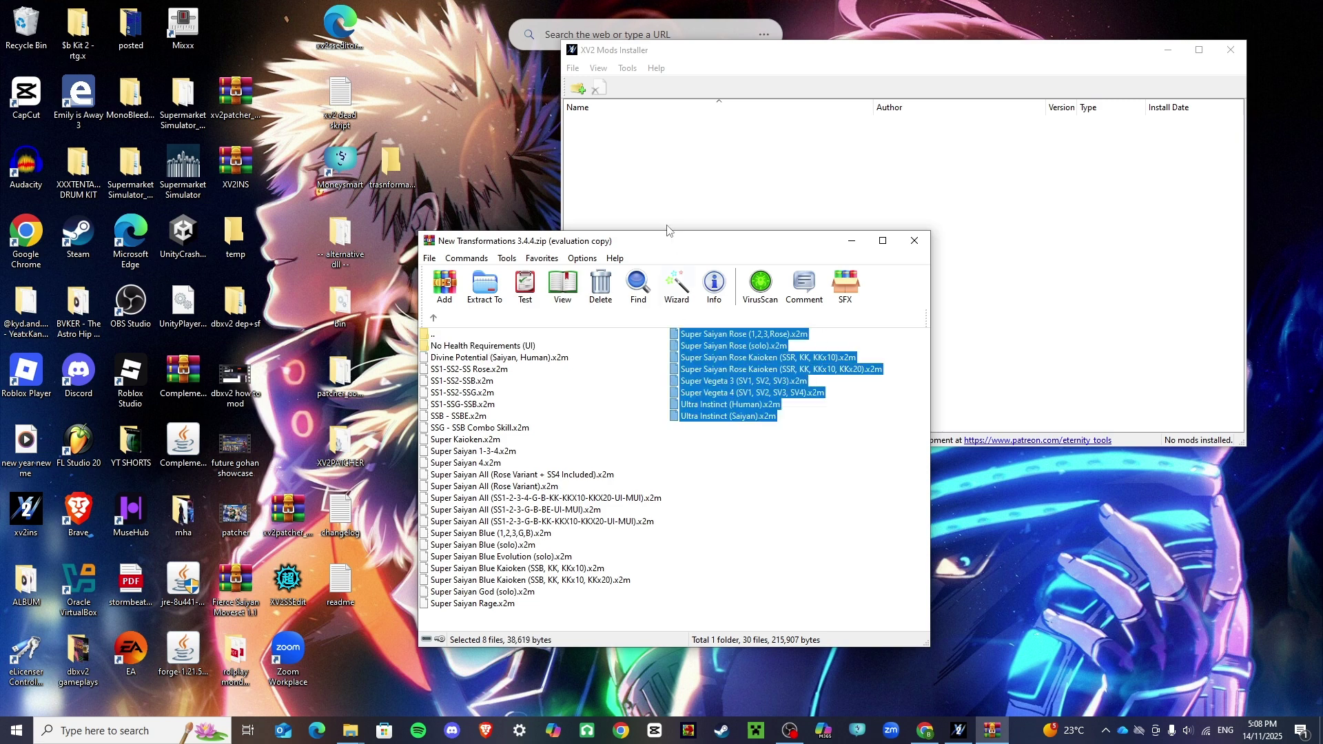
pyautogui.moveTo(666, 235); pyautogui.dragTo(658, 74)
pyautogui.moveTo(630, 581); pyautogui.dragTo(446, 199)
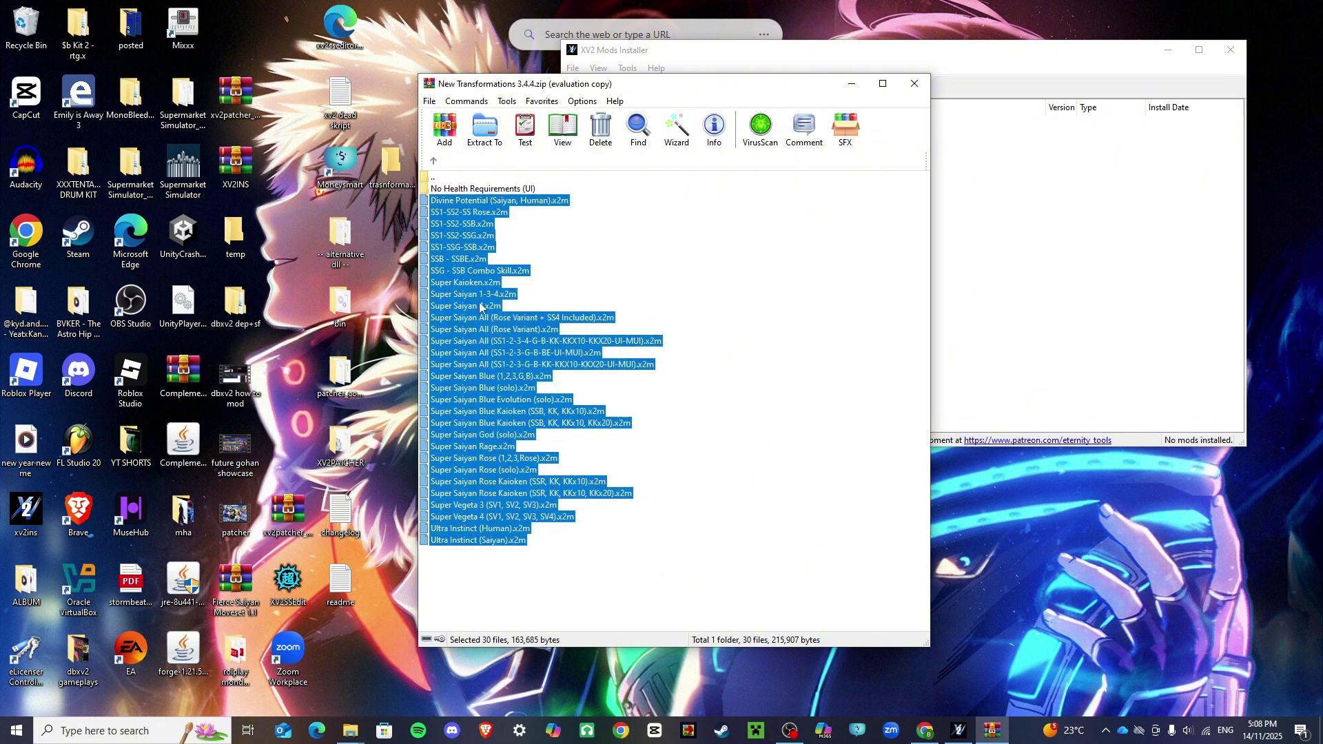
pyautogui.moveTo(474, 398); pyautogui.dragTo(382, 165)
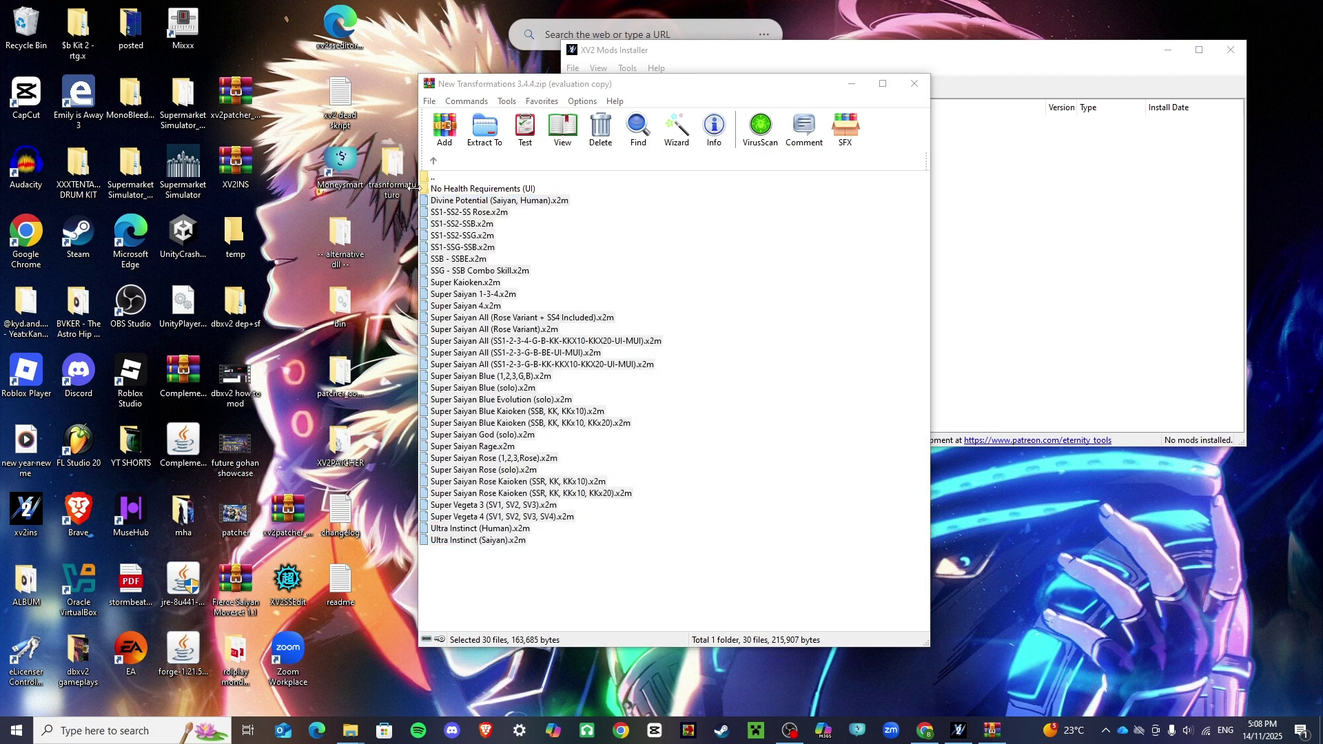
# Step: Copy the seven No Health Requirements (UI) files to the desktop folder, replacing same-named files
pyautogui.doubleClick(476, 189)
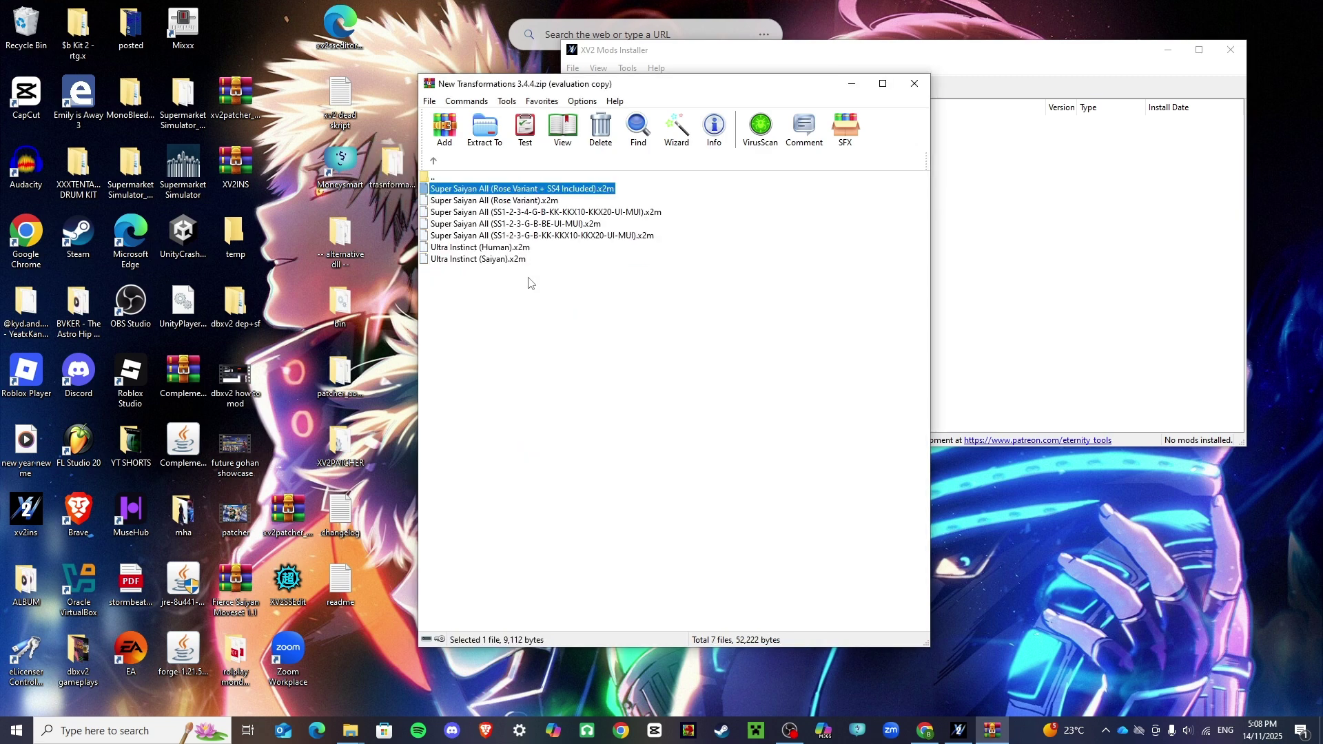
pyautogui.moveTo(569, 313)
pyautogui.mouseDown()
pyautogui.moveTo(459, 193)
pyautogui.moveTo(471, 237)
pyautogui.moveTo(393, 174)
pyautogui.mouseUp()
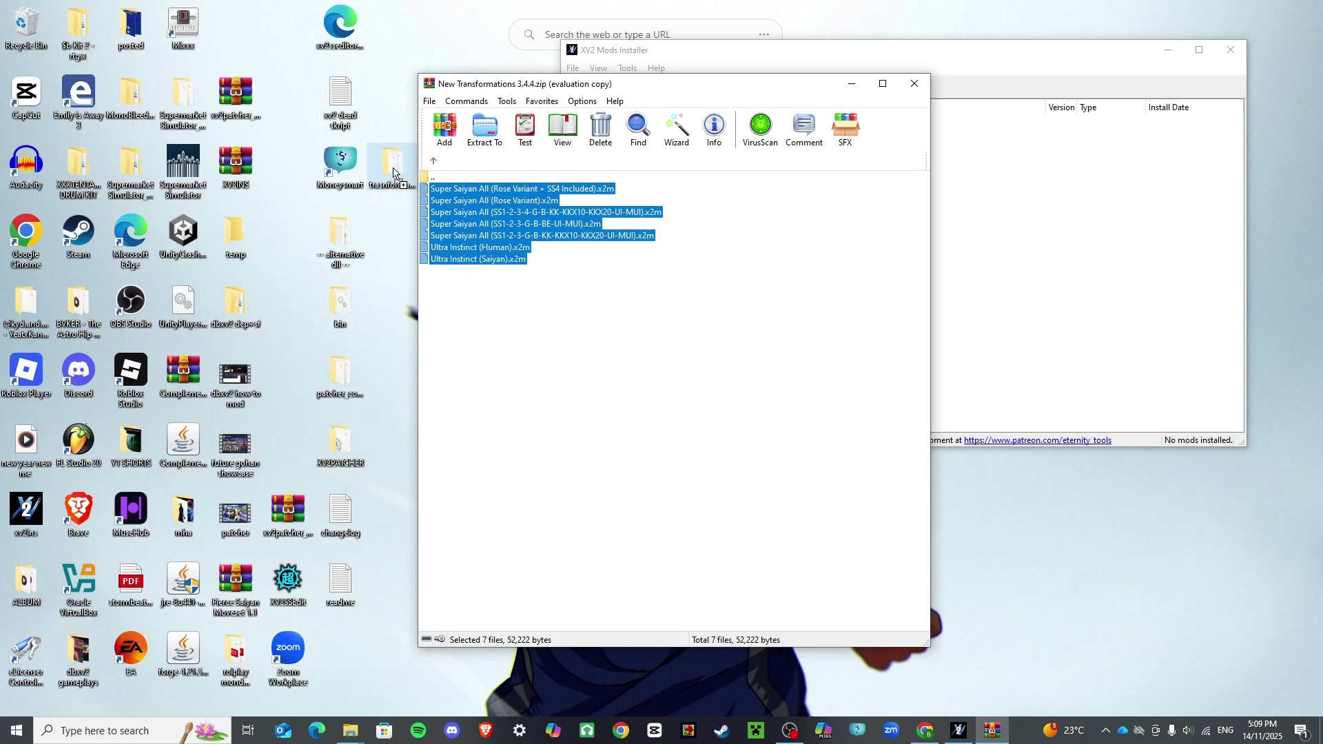
pyautogui.moveTo(394, 174); pyautogui.dragTo(394, 174)
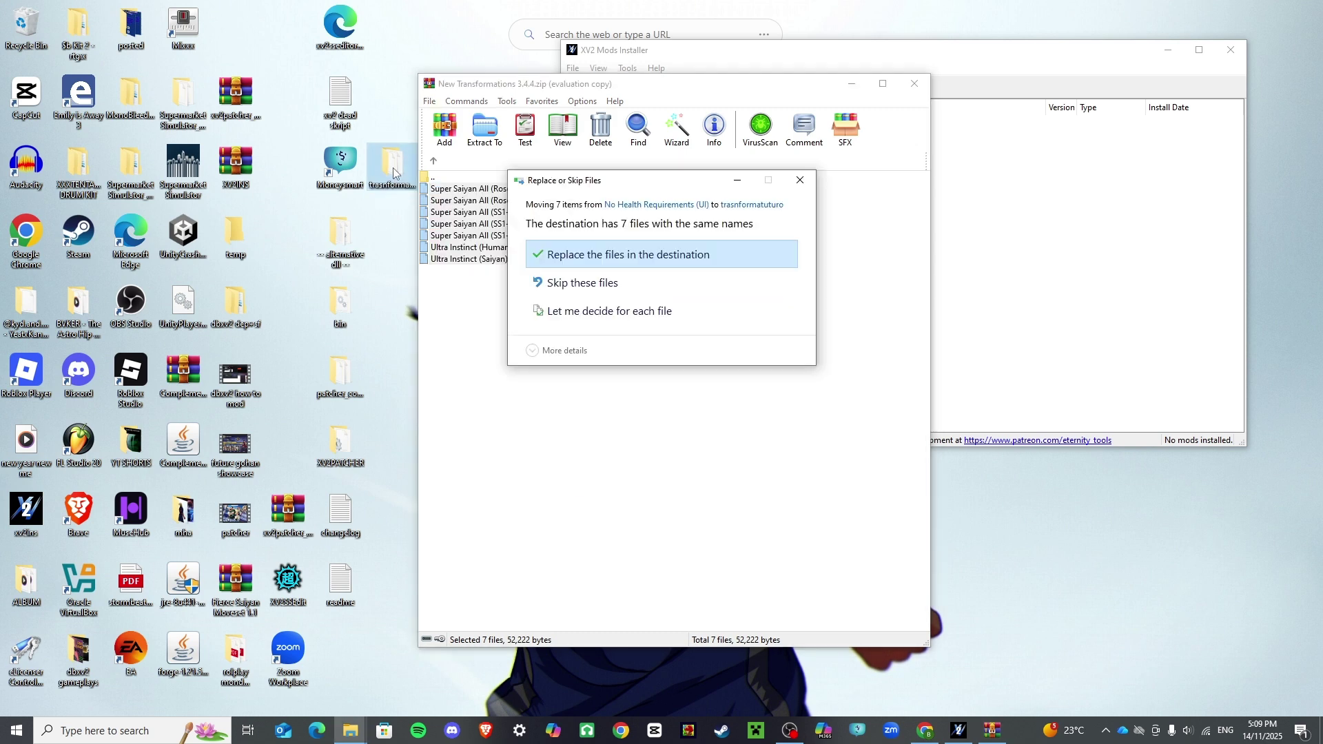
pyautogui.click(617, 256)
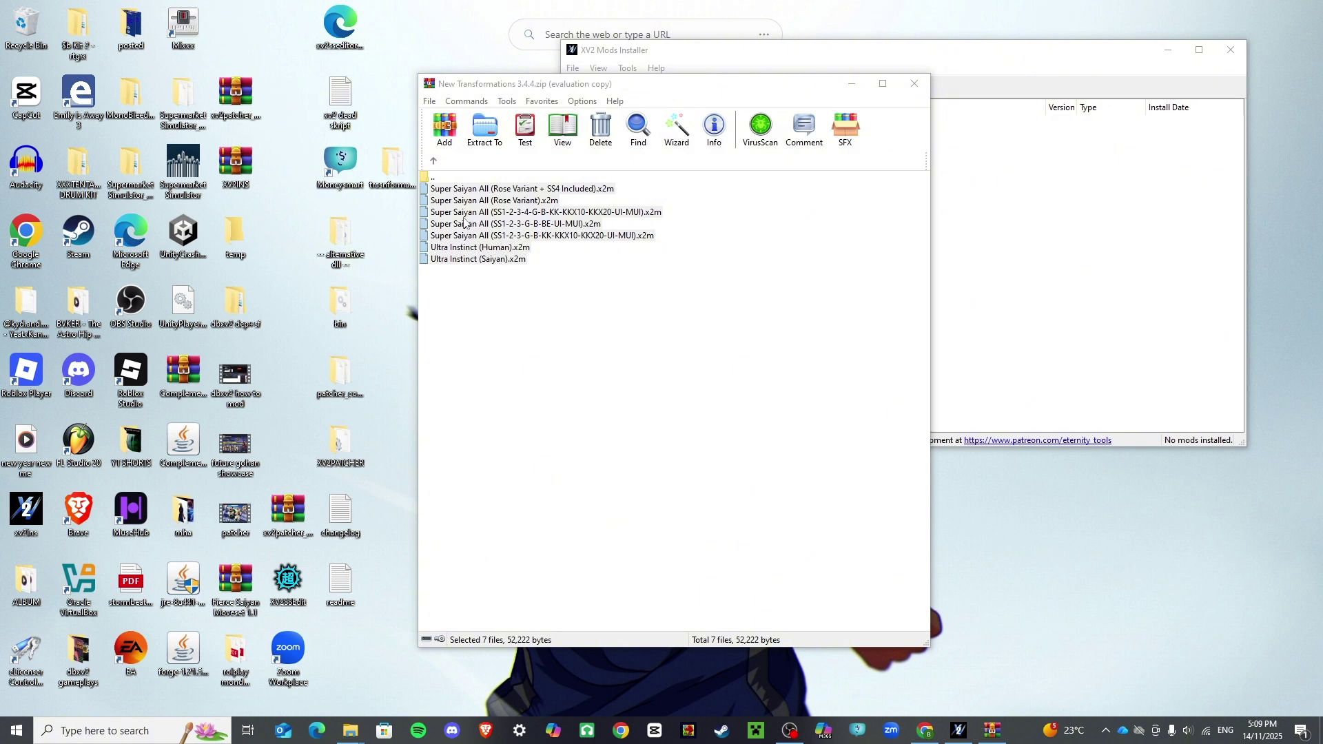
# Step: Clear the selection and go back up to the archive's root
pyautogui.click(427, 178)
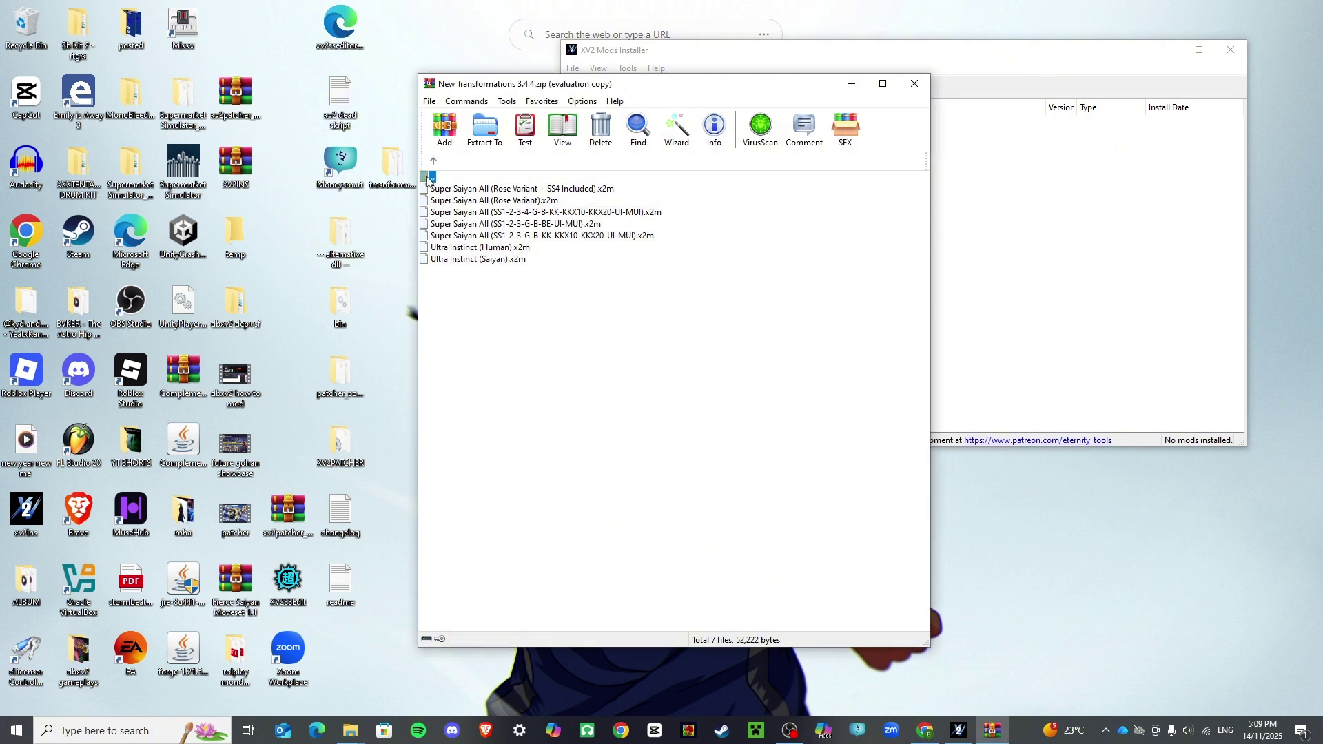
pyautogui.doubleClick(427, 178)
pyautogui.doubleClick(427, 178)
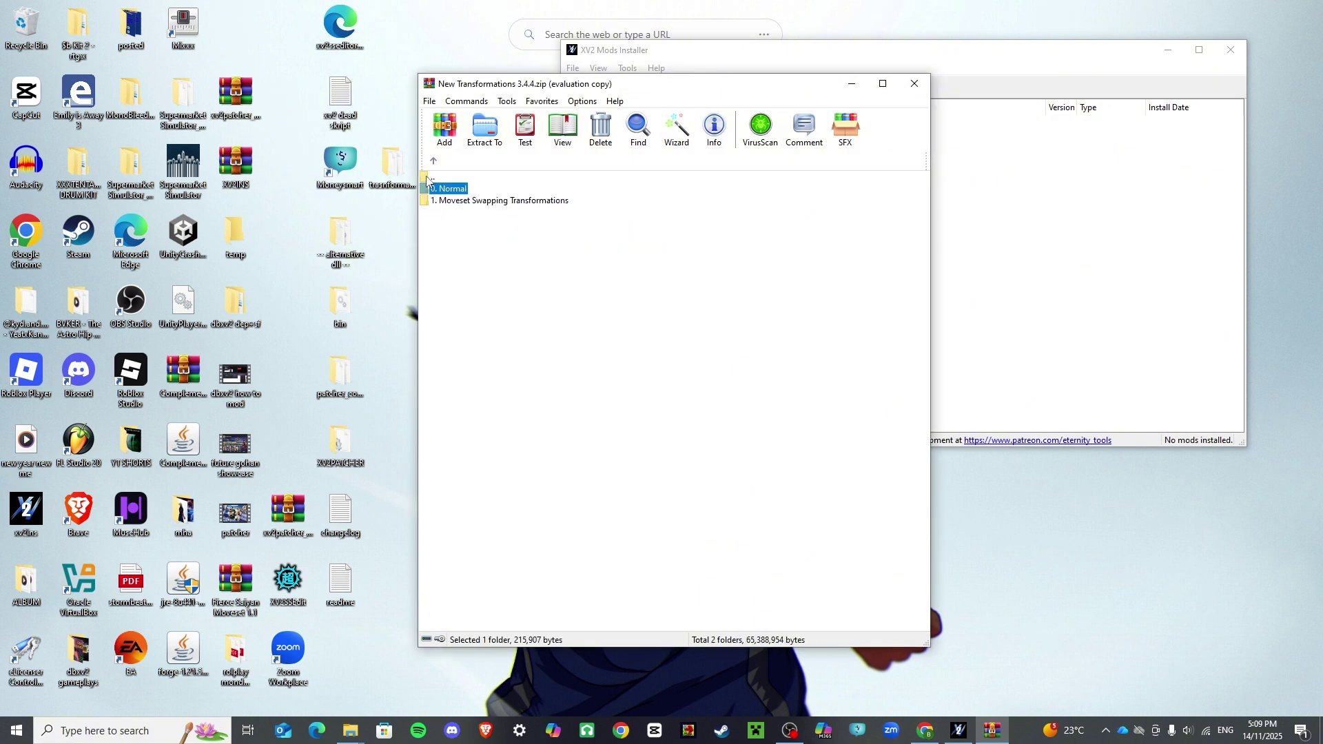
pyautogui.doubleClick(427, 178)
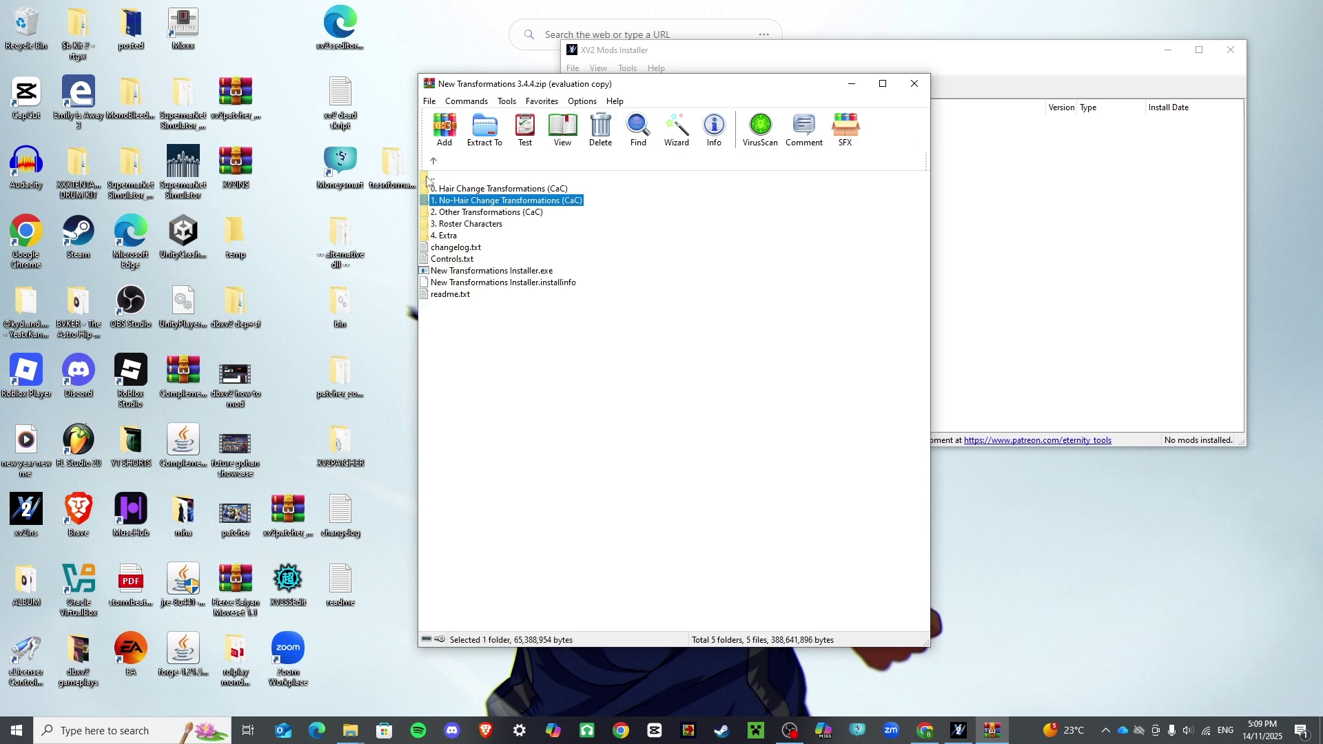
# Step: Copy the eight Other Transformations (CaC) .x2m files into the desktop transformations folder
pyautogui.doubleClick(451, 214)
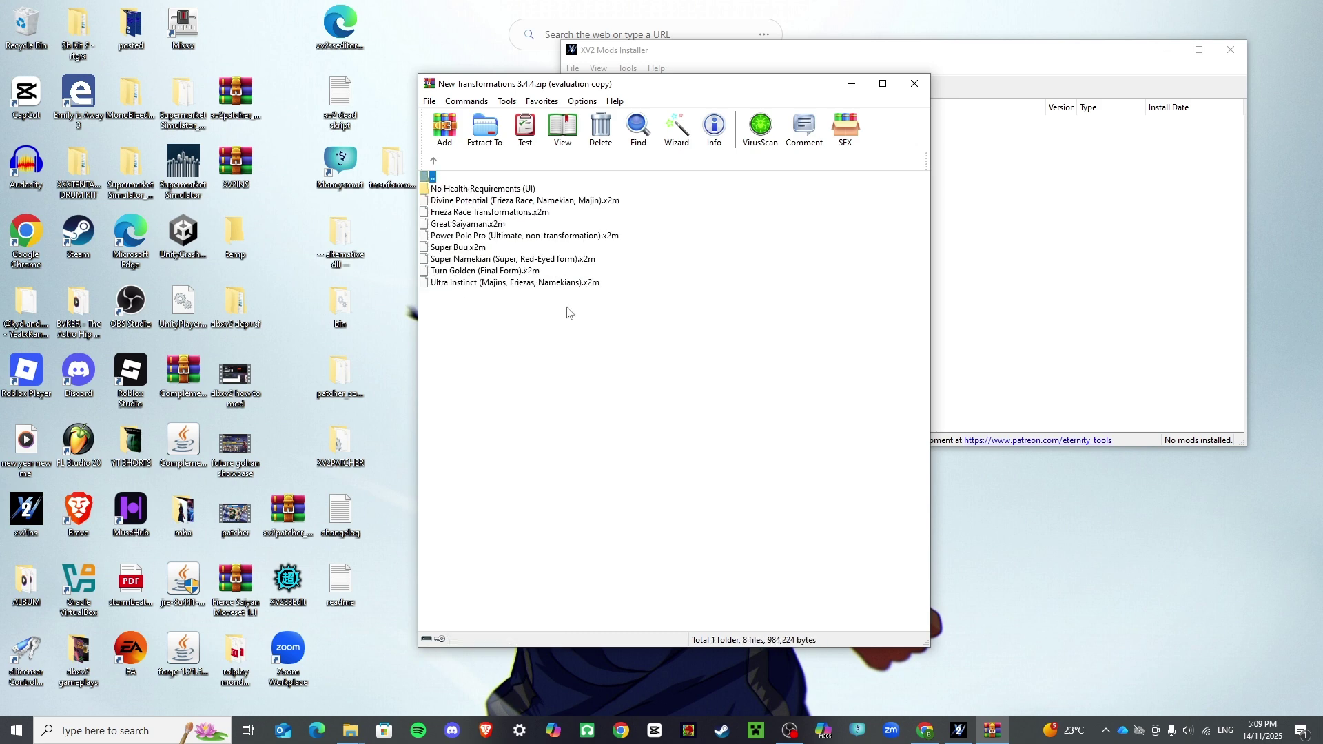
pyautogui.doubleClick(510, 189)
pyautogui.doubleClick(427, 177)
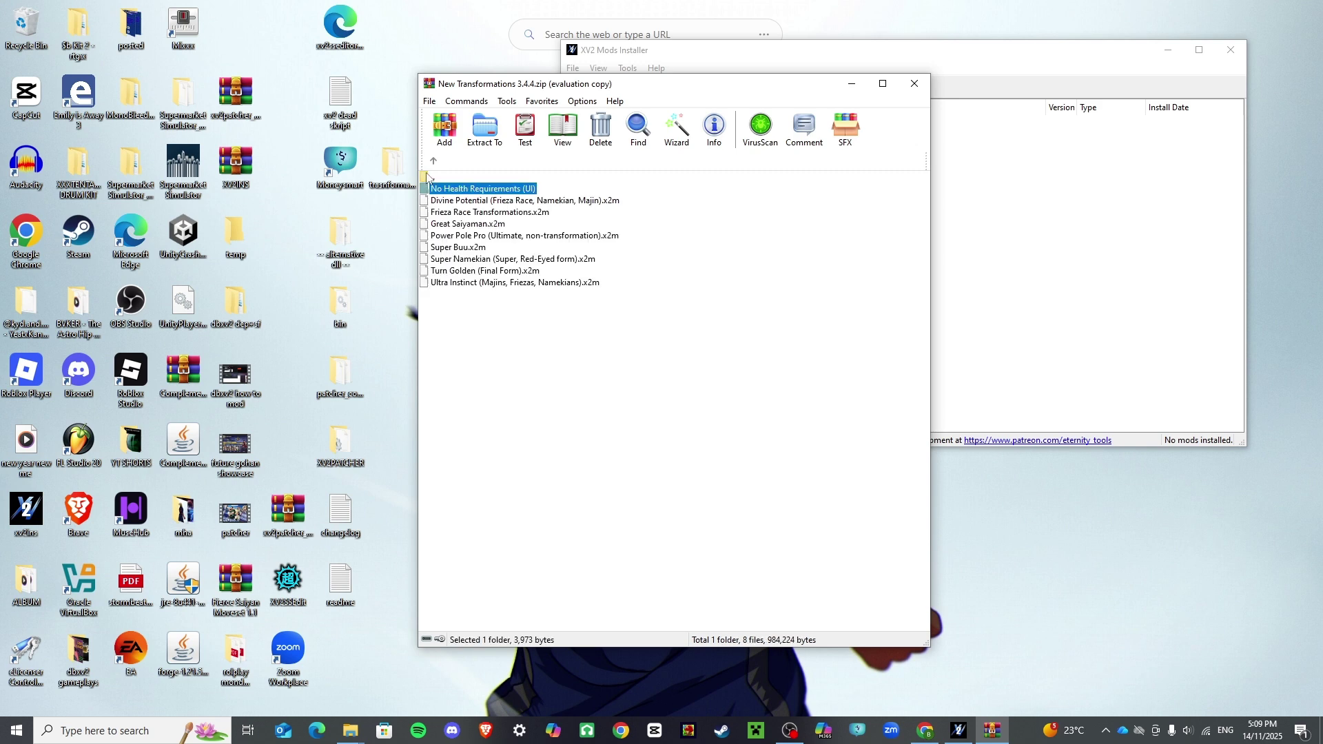
pyautogui.moveTo(600, 318); pyautogui.dragTo(460, 199)
pyautogui.moveTo(443, 271); pyautogui.dragTo(390, 172)
# Step: Copy the single No Health Requirements (UI) file over, replacing the existing one, then return to root
pyautogui.click(482, 189)
pyautogui.doubleClick(486, 190)
pyautogui.click(502, 191)
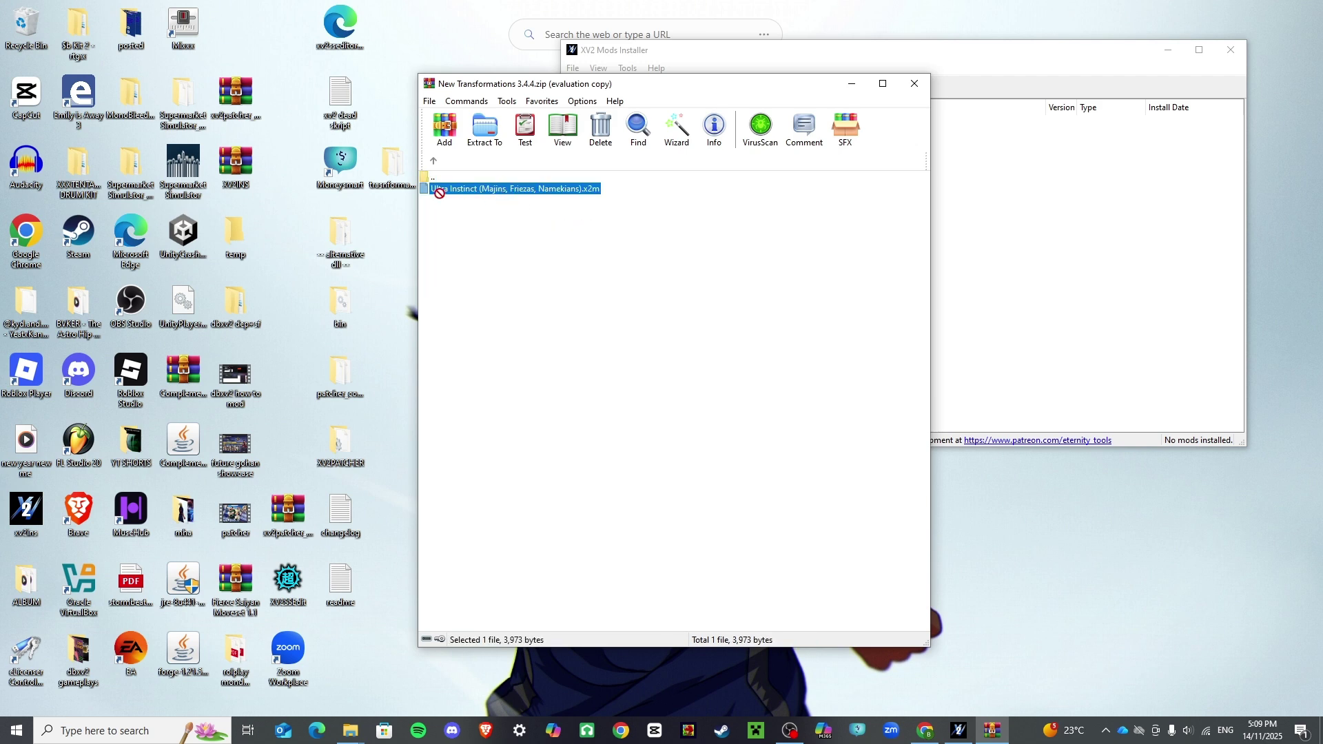
pyautogui.moveTo(403, 178); pyautogui.dragTo(403, 177)
pyautogui.click(689, 265)
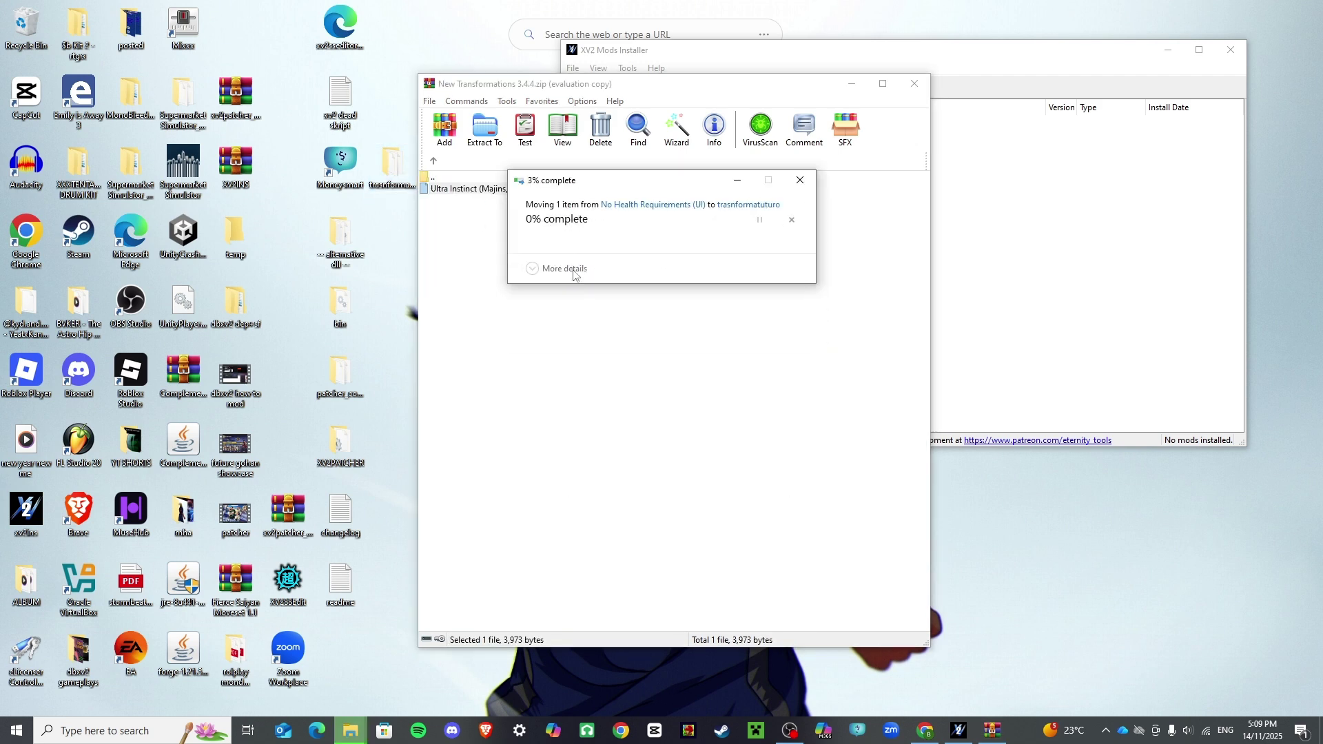
pyautogui.doubleClick(431, 178)
pyautogui.doubleClick(429, 179)
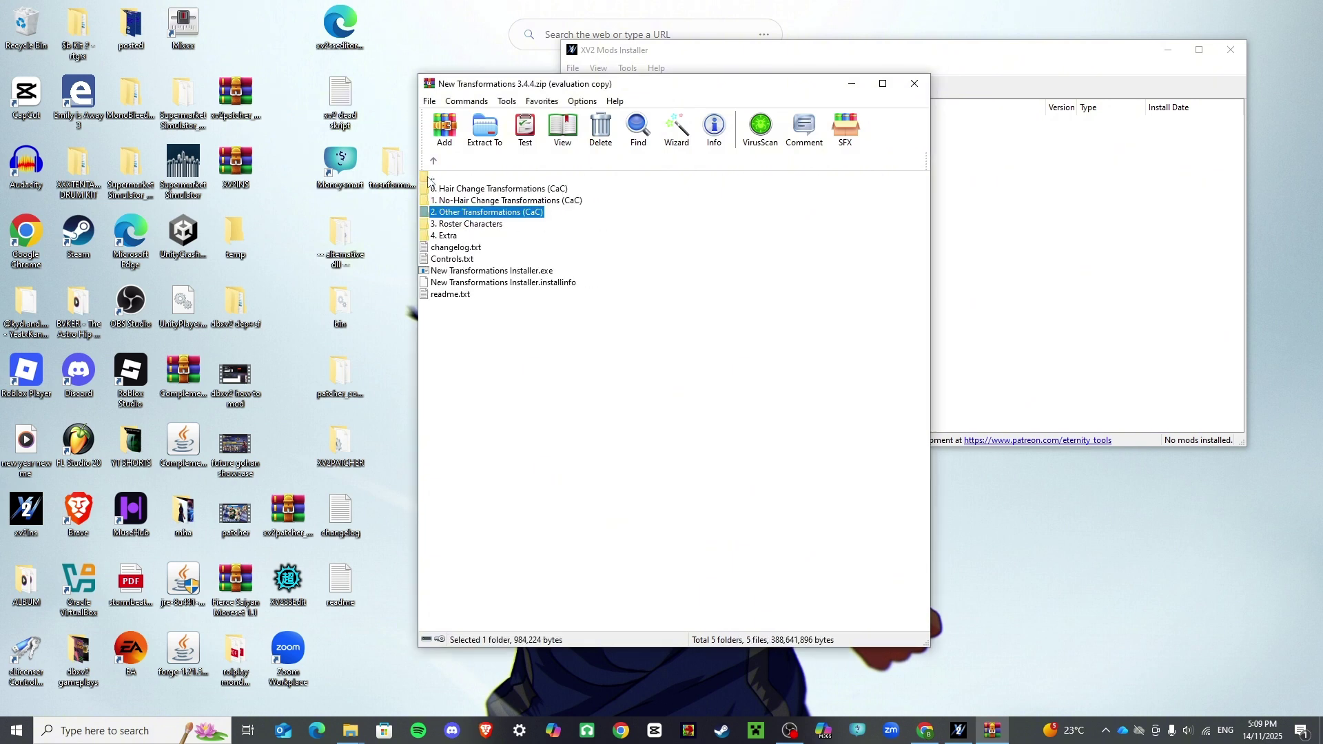
# Step: Copy all 15 Roster Characters .x2m files into the desktop transformations folder
pyautogui.doubleClick(469, 225)
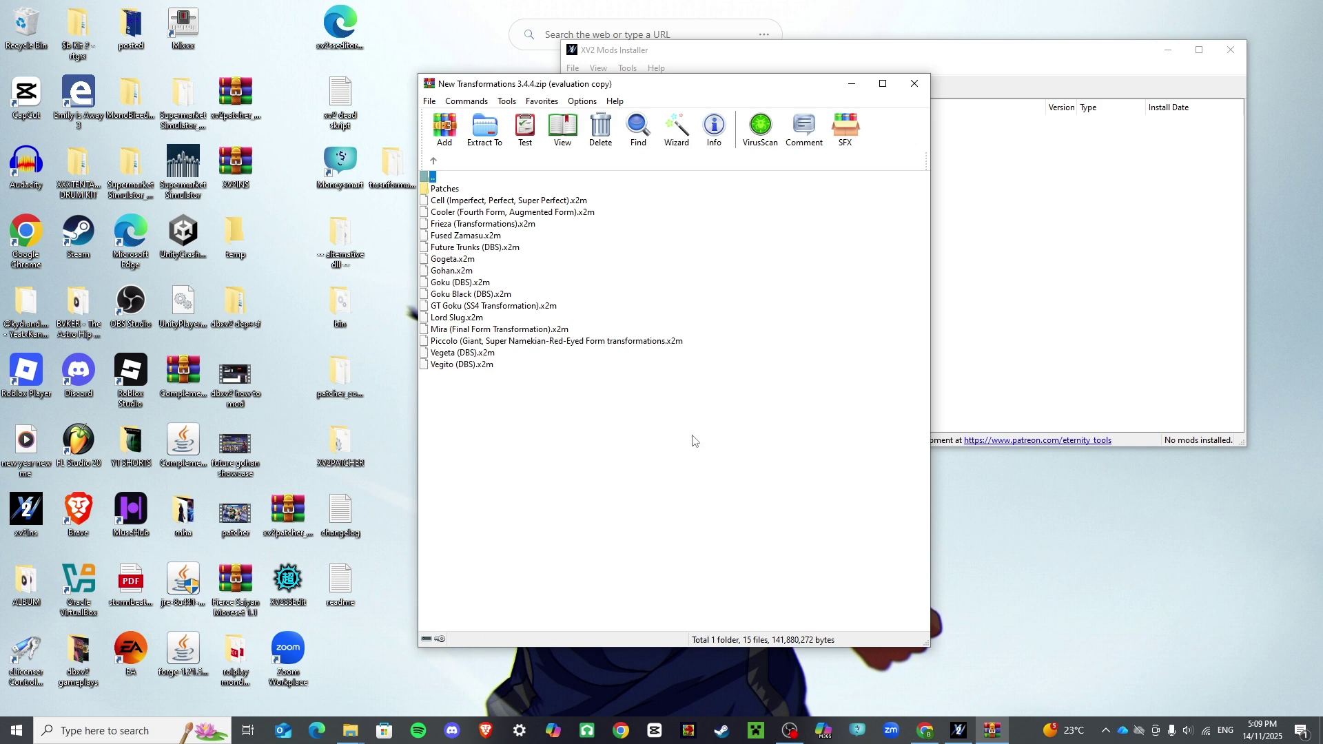
pyautogui.moveTo(674, 425); pyautogui.dragTo(461, 200)
pyautogui.moveTo(486, 258); pyautogui.dragTo(395, 169)
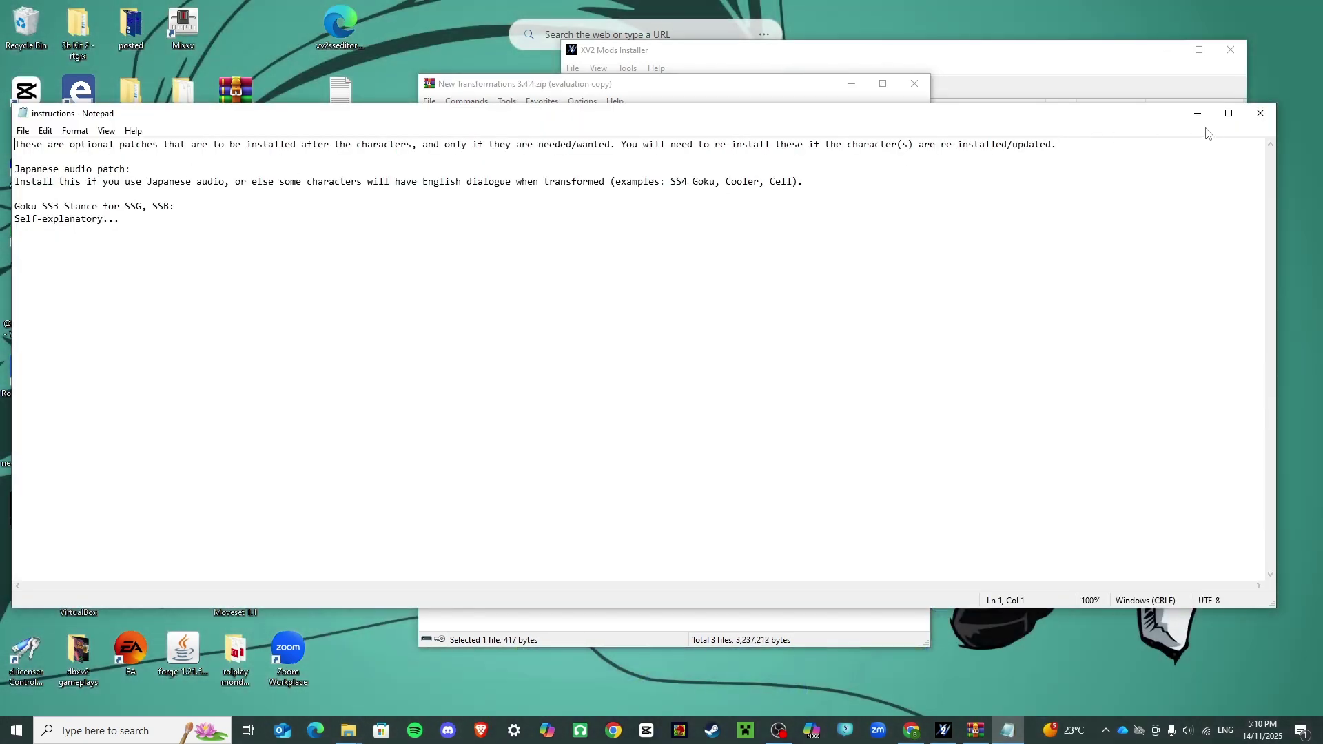
# Step: Close the patch instructions in Notepad and go to the archive's 4. Extra folder
pyautogui.click(1260, 113)
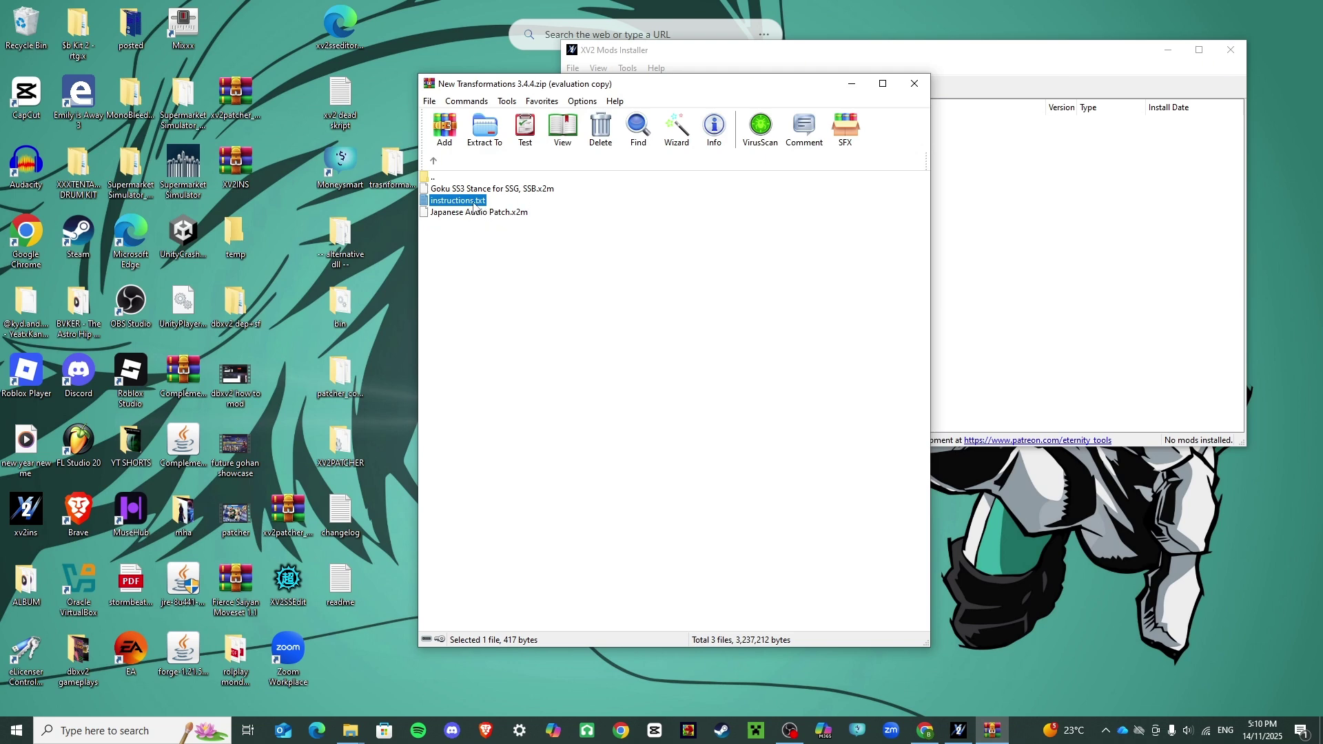
pyautogui.doubleClick(425, 179)
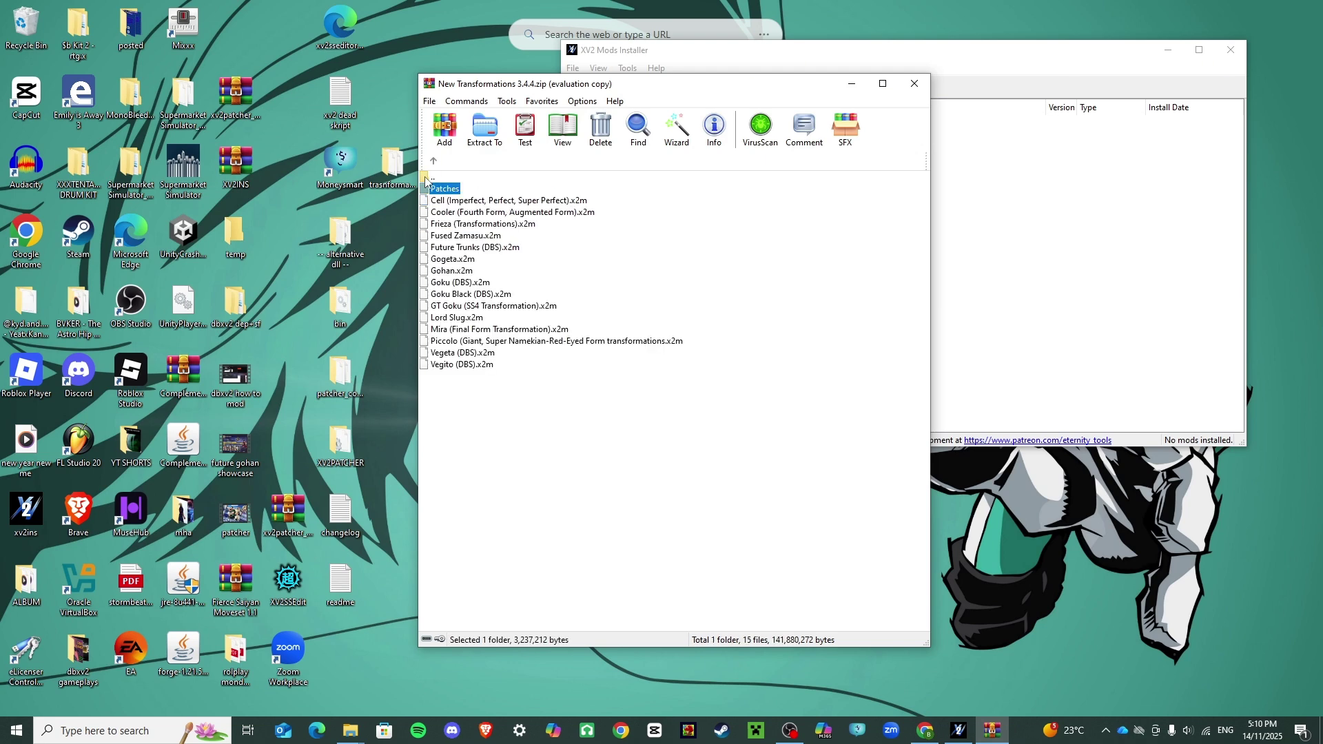
pyautogui.doubleClick(425, 179)
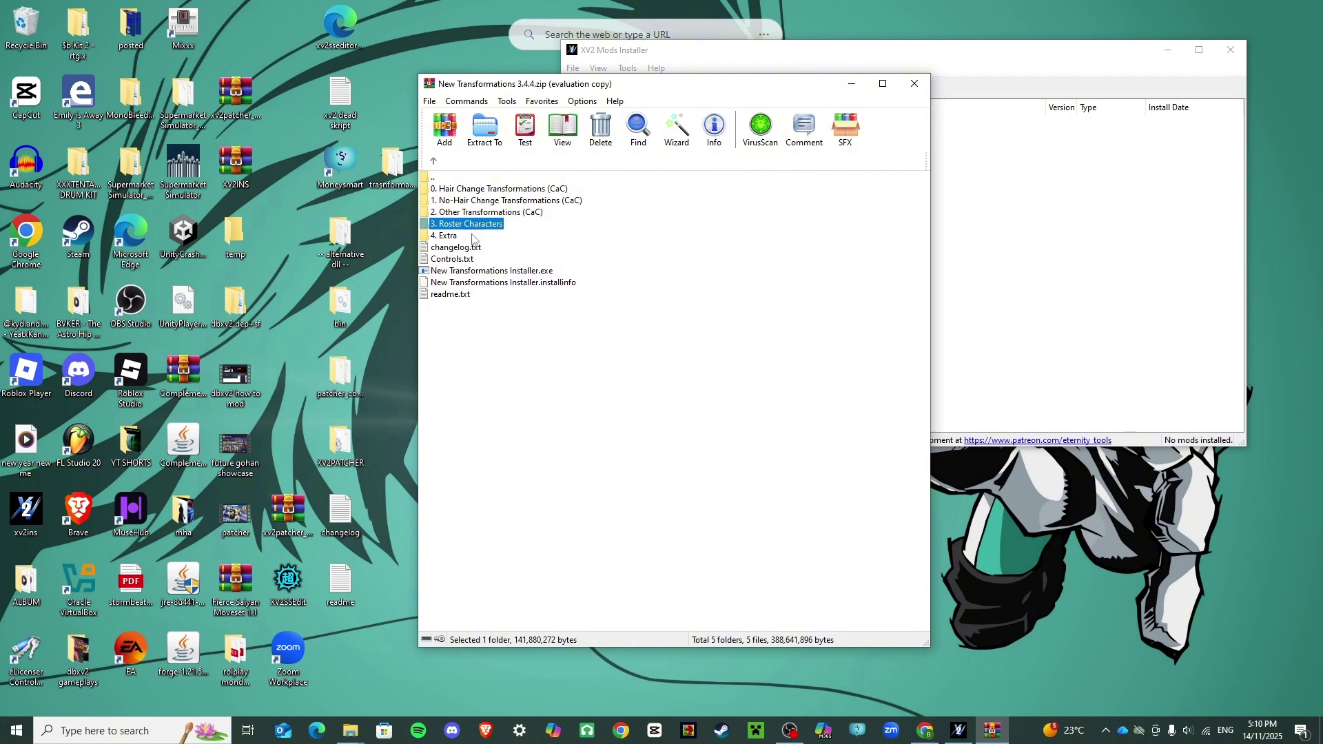
pyautogui.doubleClick(456, 237)
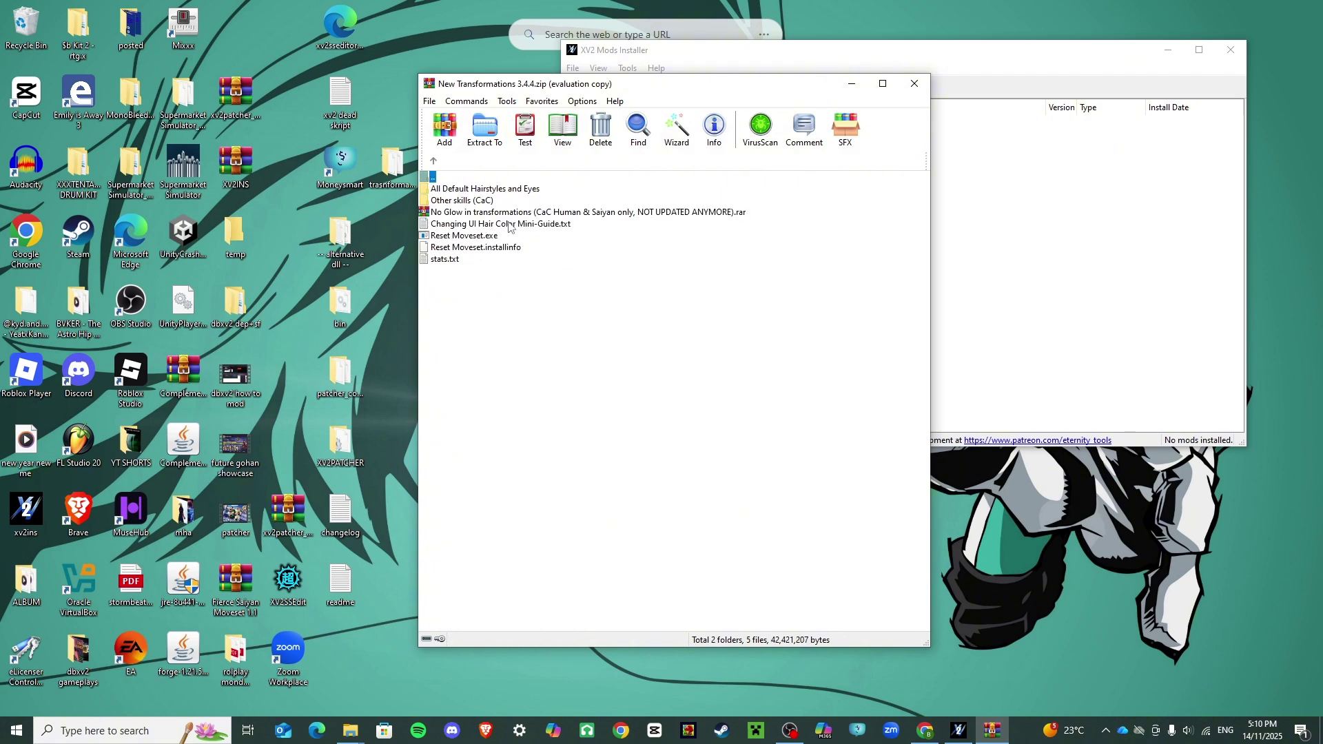
pyautogui.doubleClick(431, 178)
pyautogui.doubleClick(444, 240)
# Step: Browse All Default Hairstyles and Eyes, then open the Other skills (CaC) folder
pyautogui.doubleClick(471, 191)
pyautogui.doubleClick(432, 177)
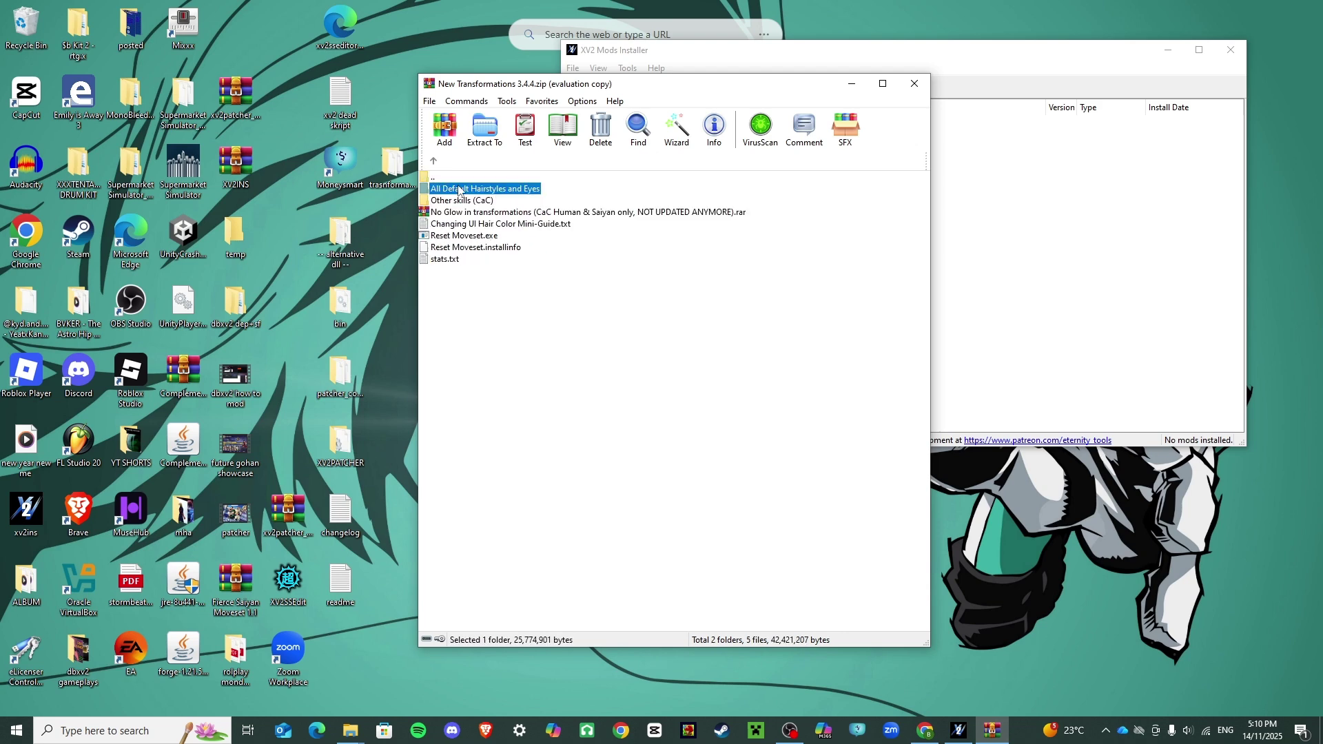
pyautogui.doubleClick(492, 189)
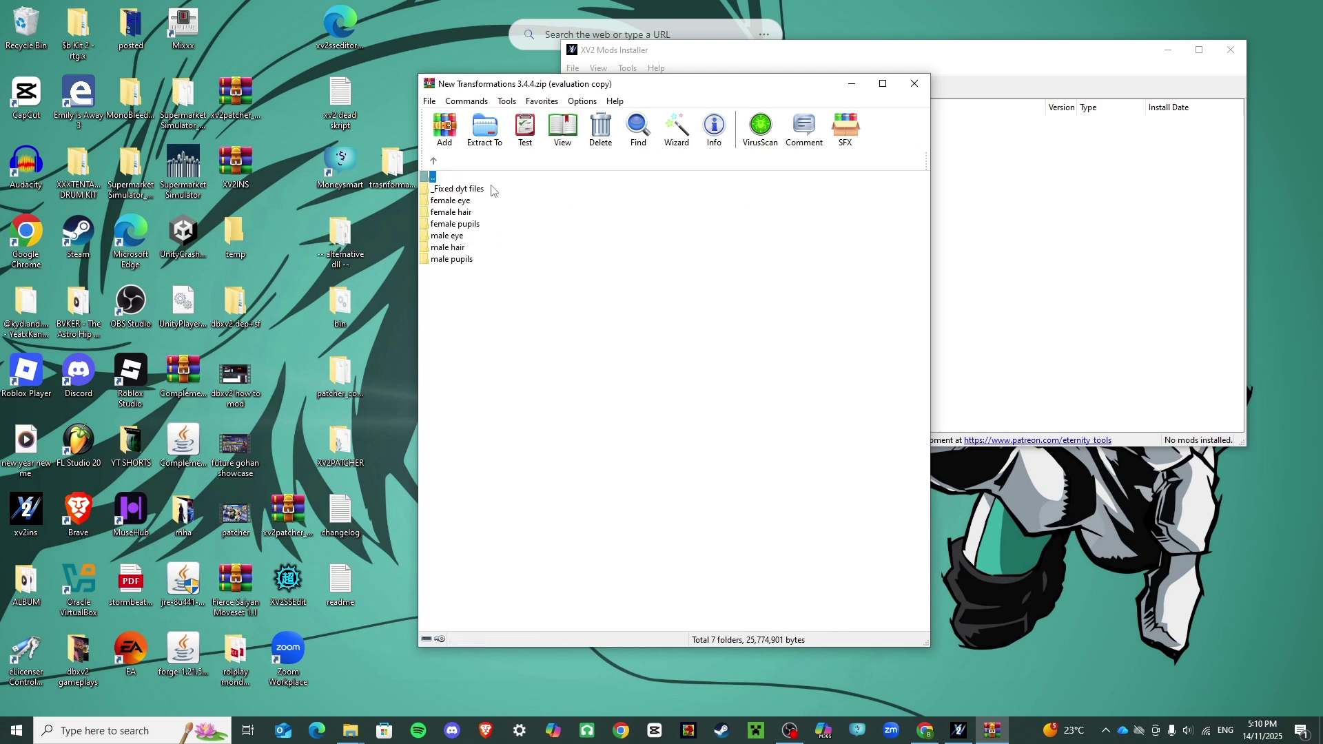
pyautogui.doubleClick(432, 178)
pyautogui.doubleClick(455, 190)
pyautogui.click(462, 261)
pyautogui.doubleClick(461, 261)
pyautogui.doubleClick(432, 178)
pyautogui.doubleClick(432, 177)
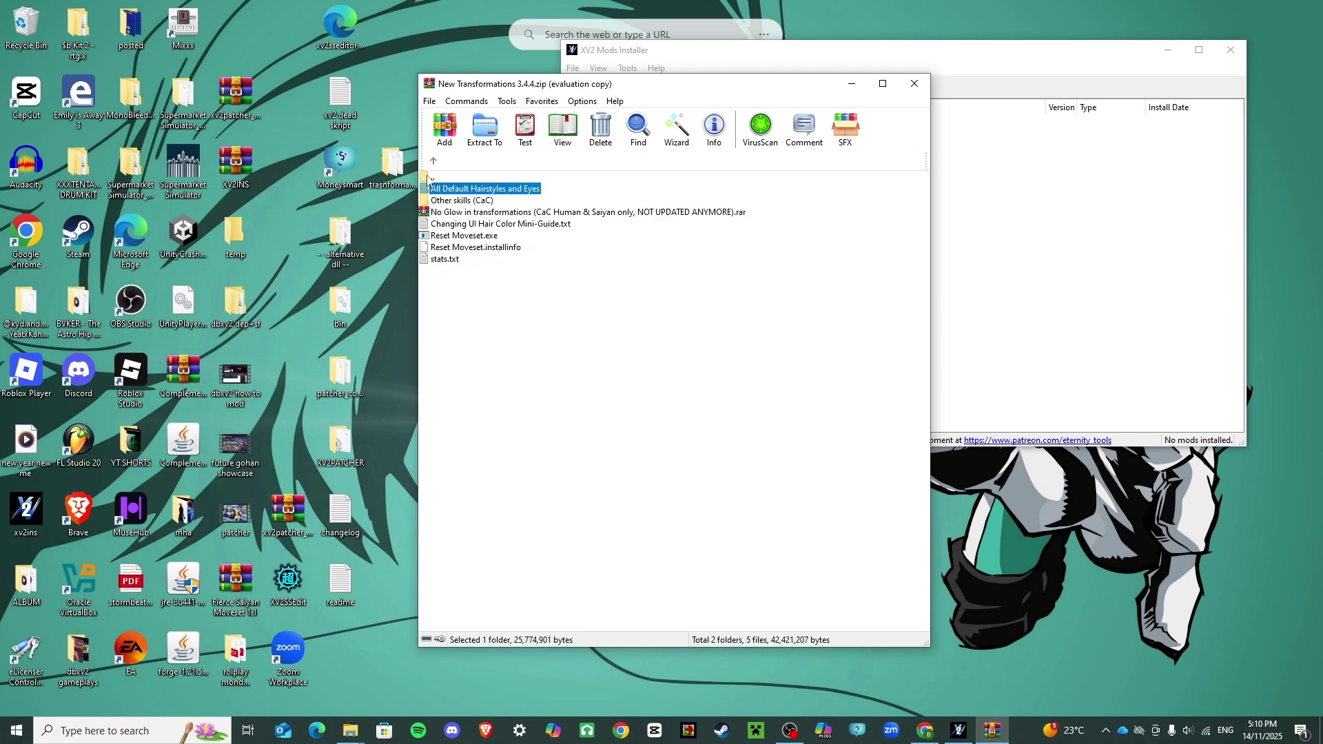
pyautogui.doubleClick(462, 200)
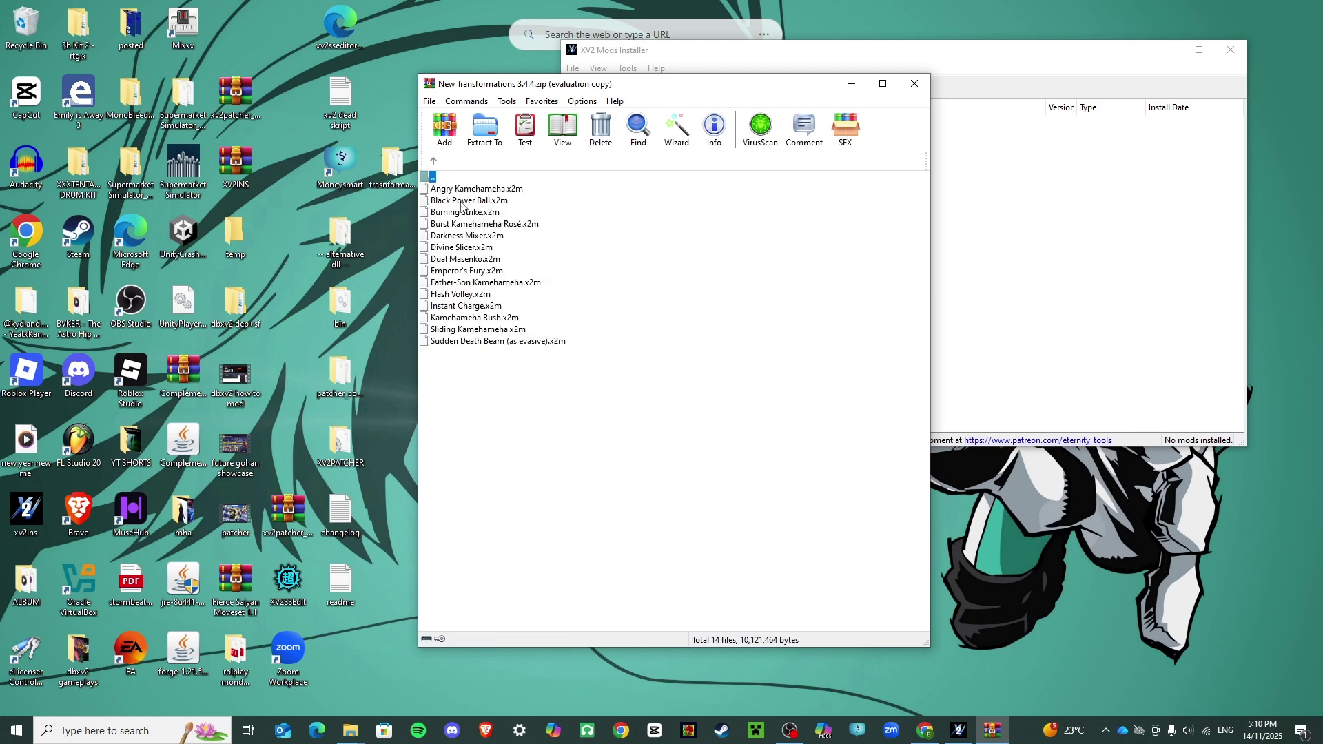
# Step: Copy the 14 skill .x2m files into the desktop transformations folder
pyautogui.moveTo(565, 364); pyautogui.dragTo(386, 169)
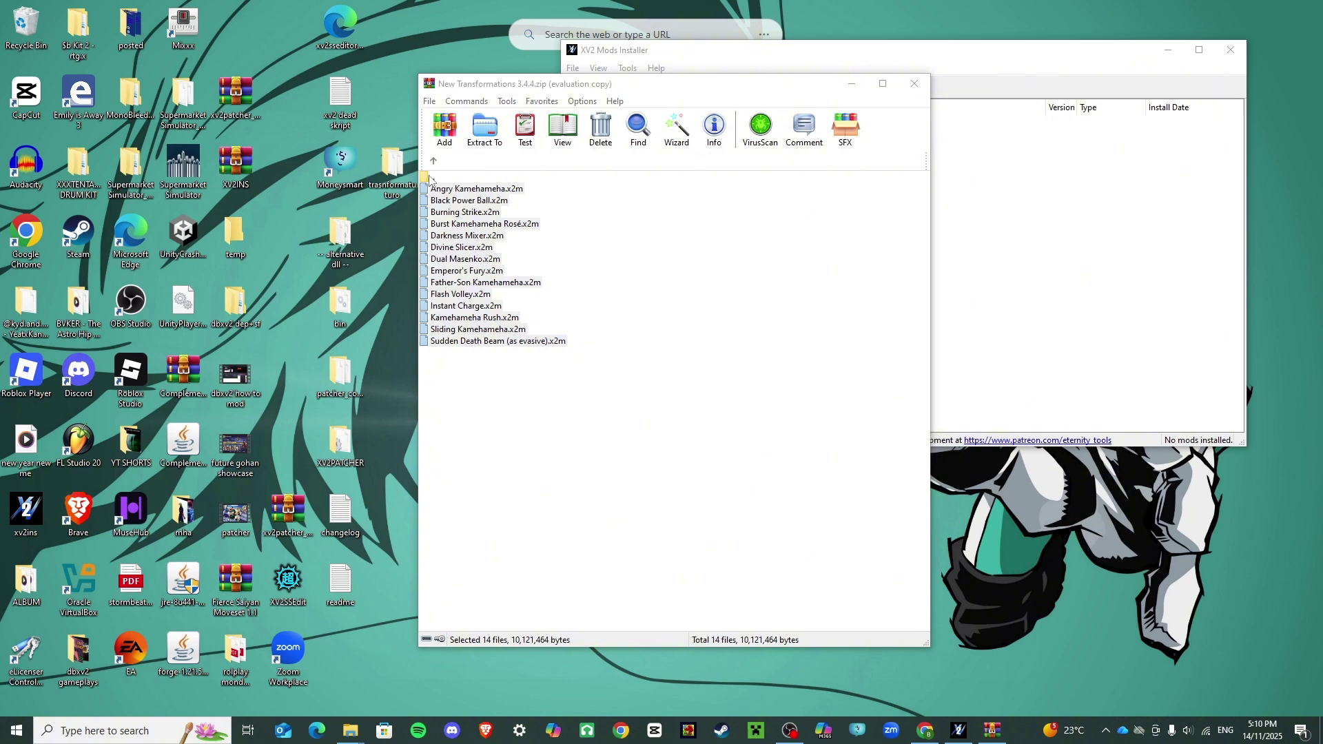
pyautogui.doubleClick(431, 179)
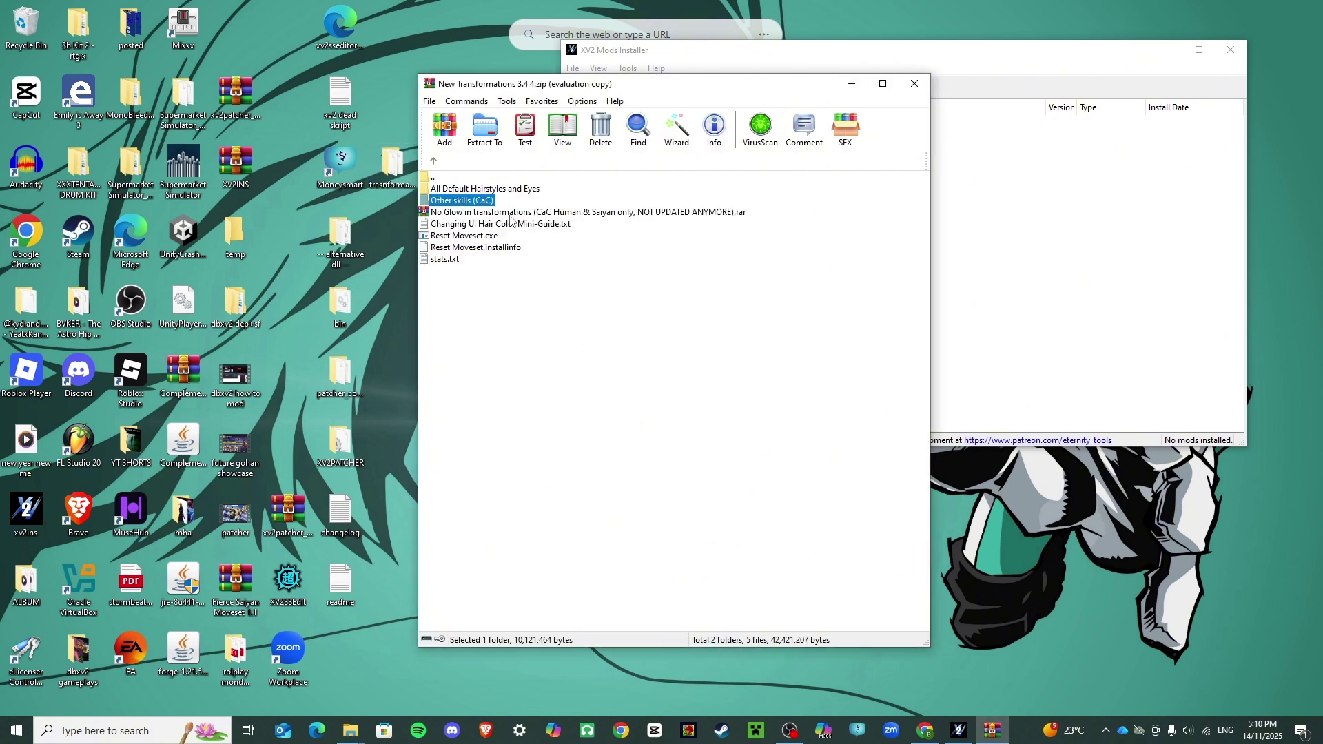
pyautogui.click(531, 213)
pyautogui.moveTo(561, 216); pyautogui.dragTo(467, 214)
pyautogui.moveTo(622, 215); pyautogui.dragTo(516, 221)
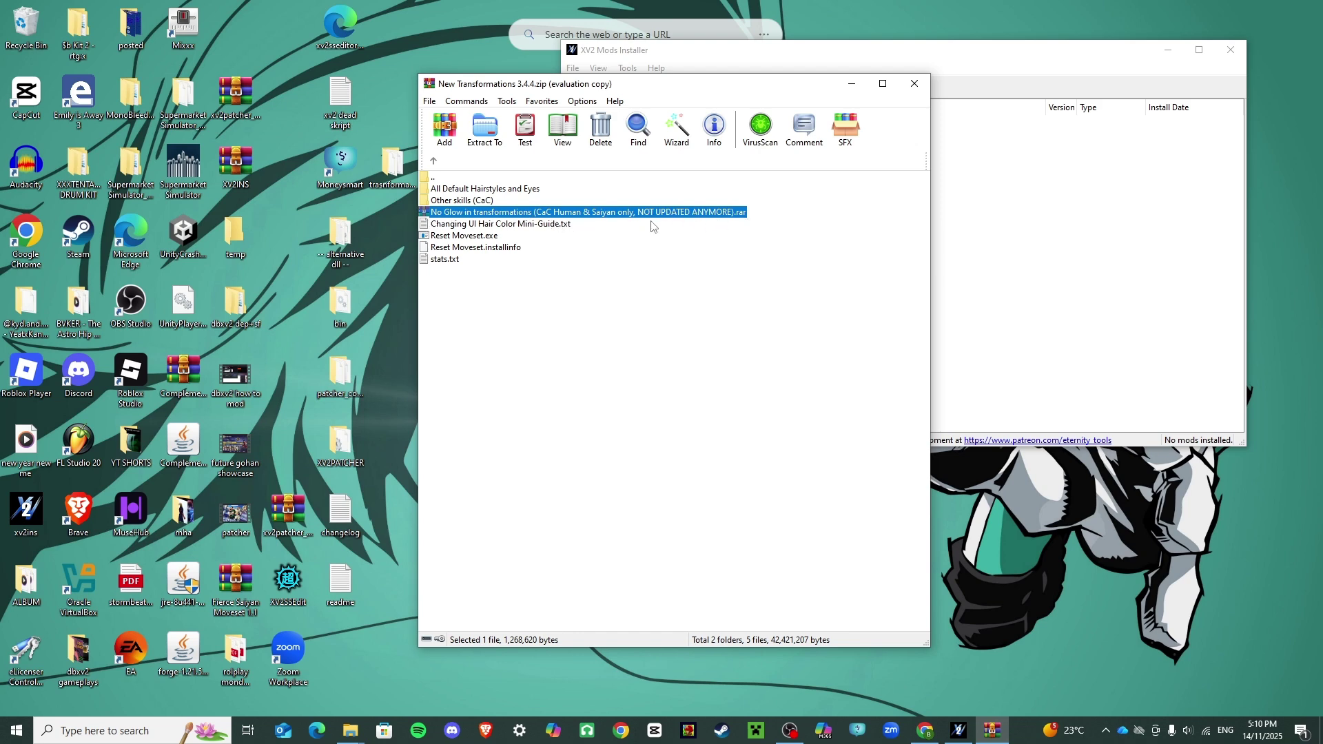
# Step: Look over the Extra folder's files, then return to the archive's top level
pyautogui.click(473, 224)
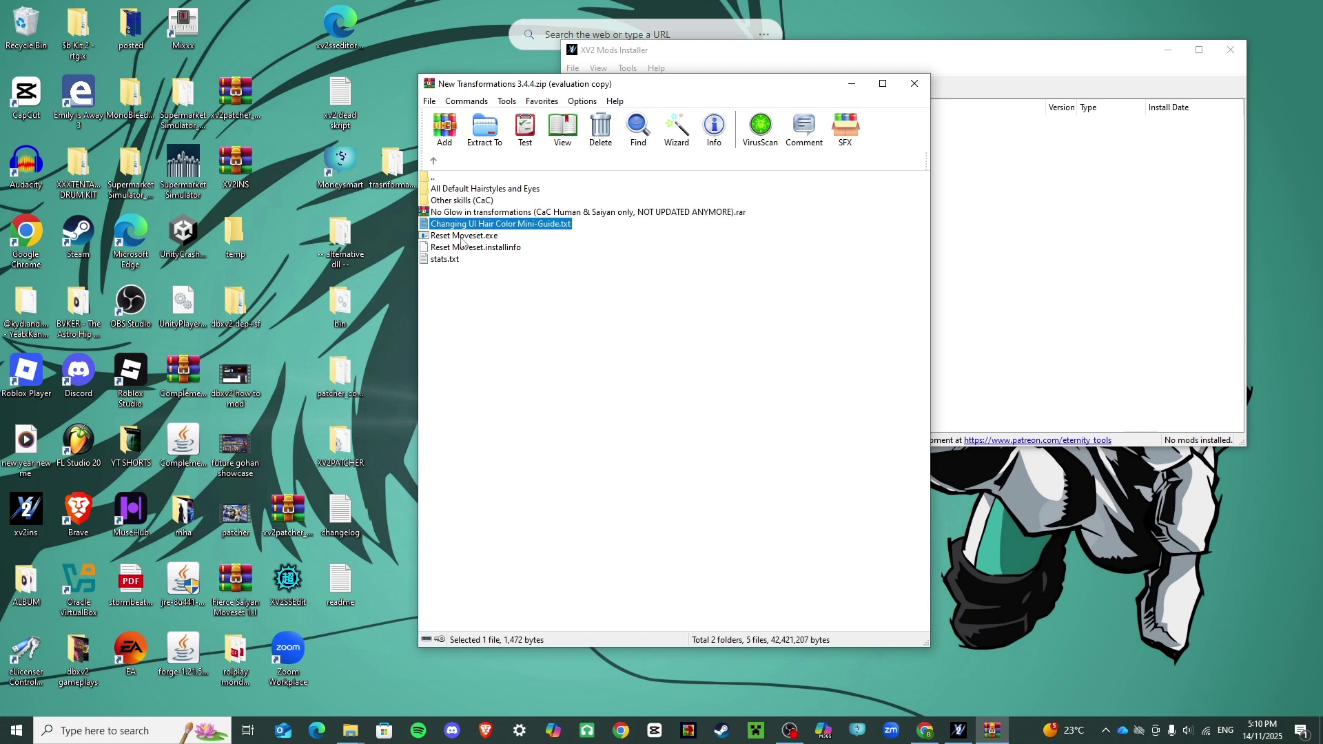
pyautogui.click(462, 236)
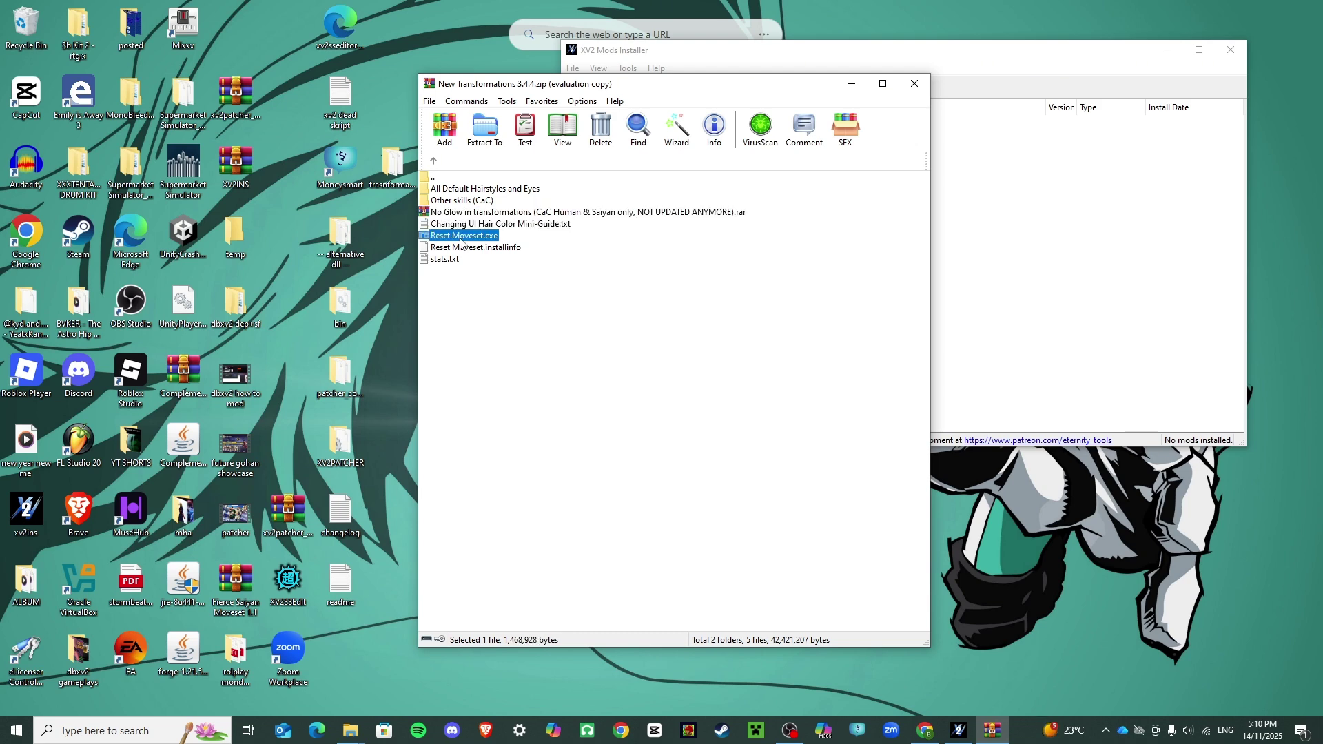
pyautogui.press('BackSpace')
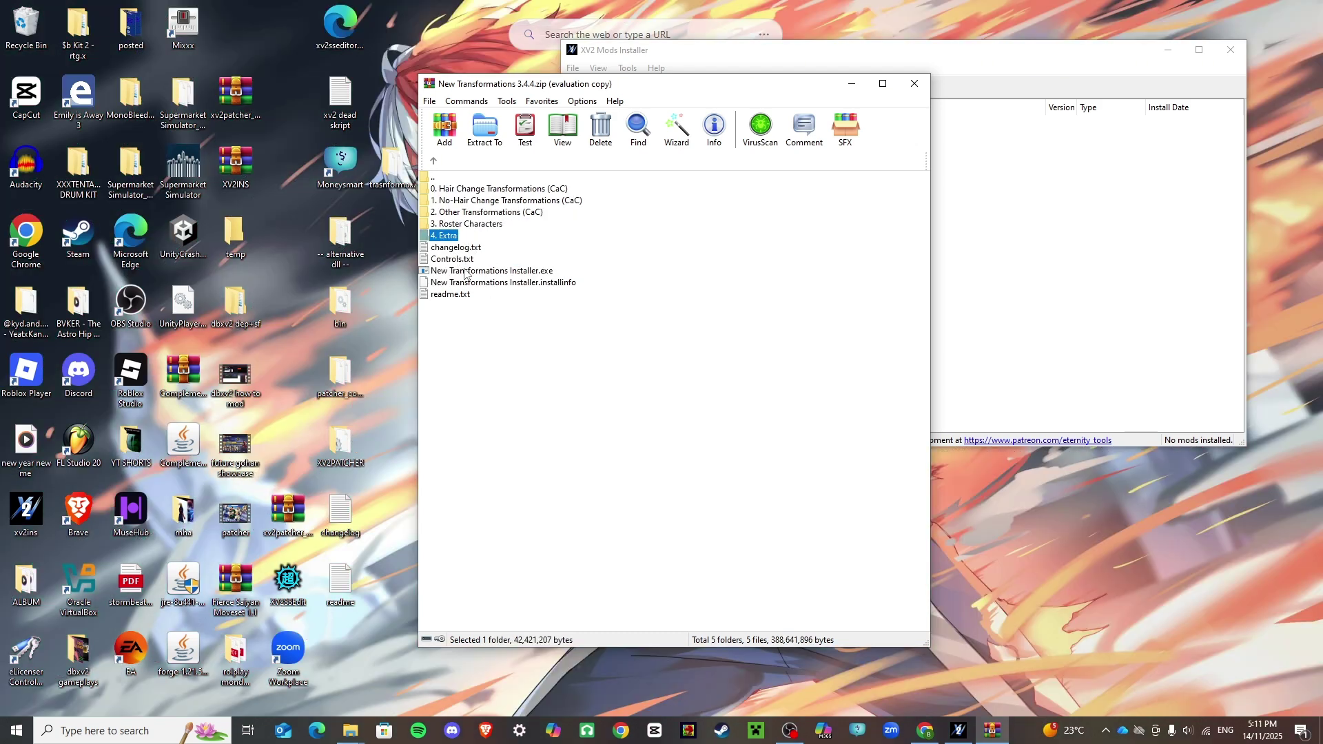
pyautogui.press('End')
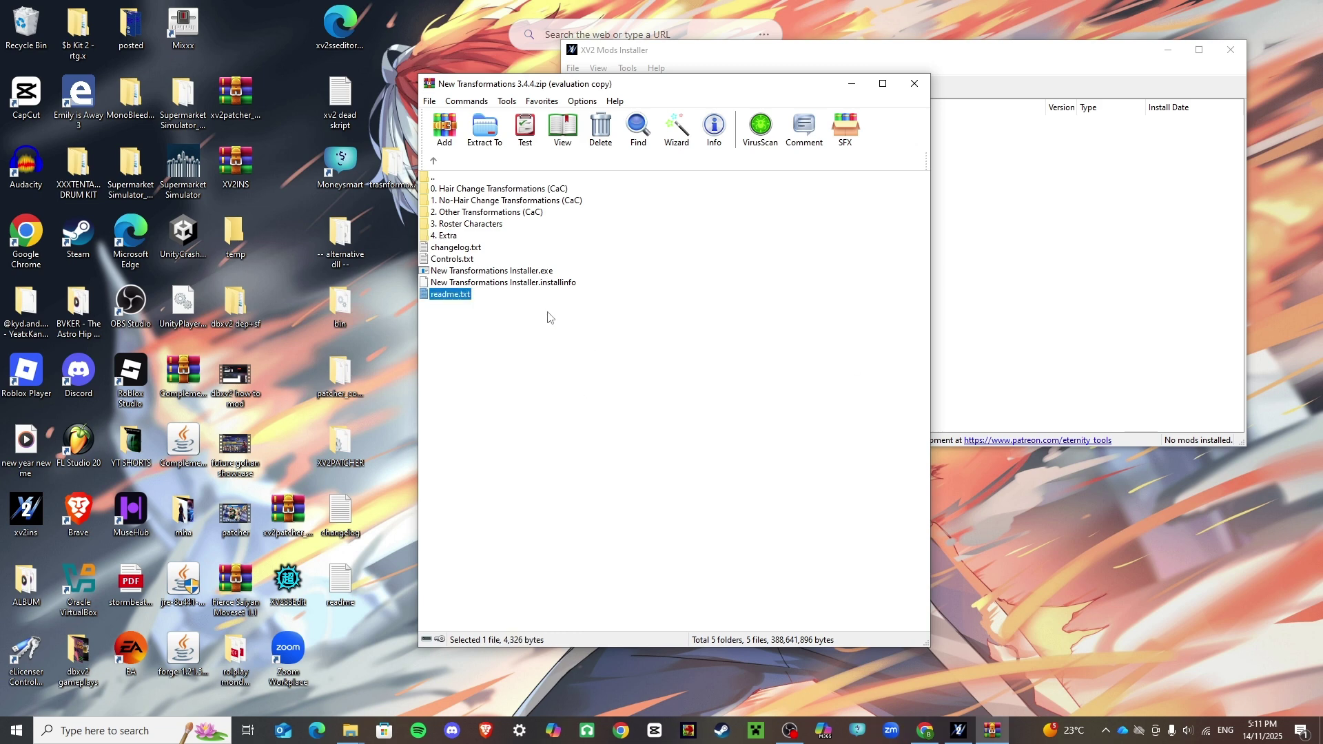
pyautogui.click(549, 317)
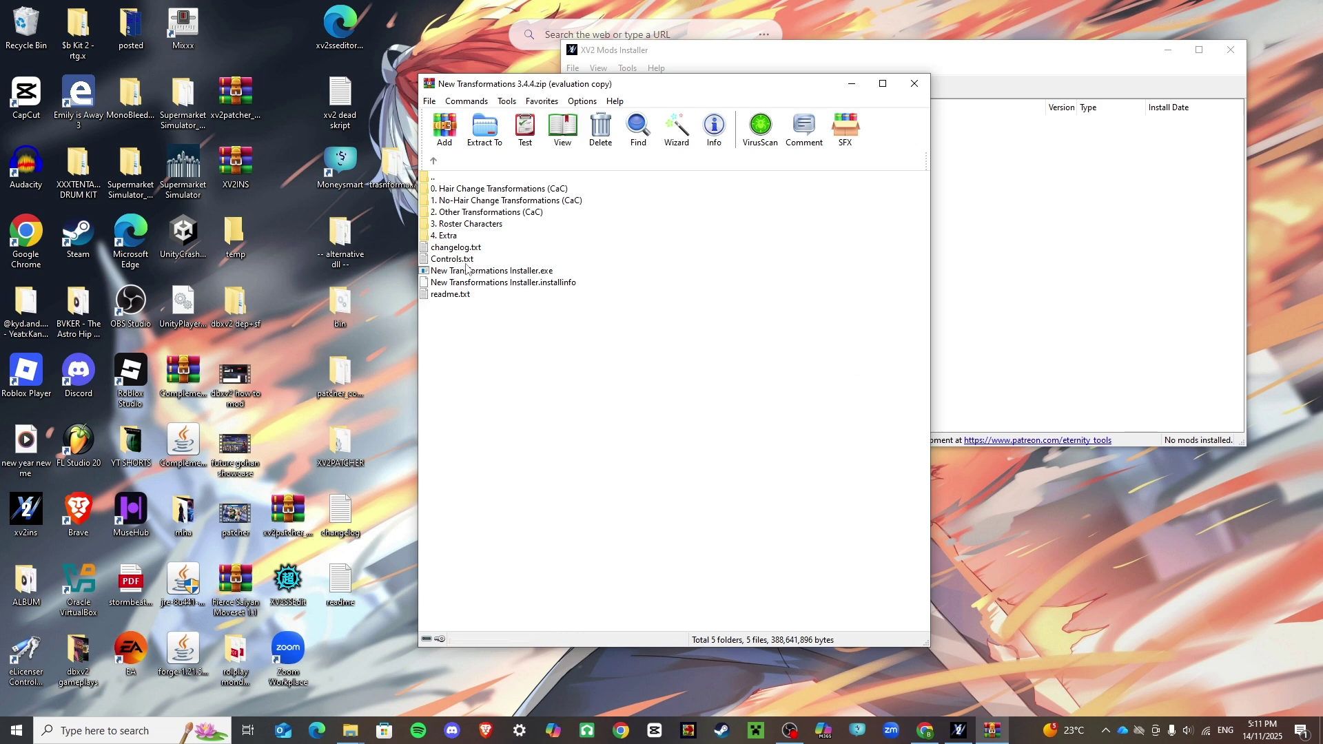
# Step: Bring up the already-running XV2 Mods Installer window
pyautogui.click(24, 513)
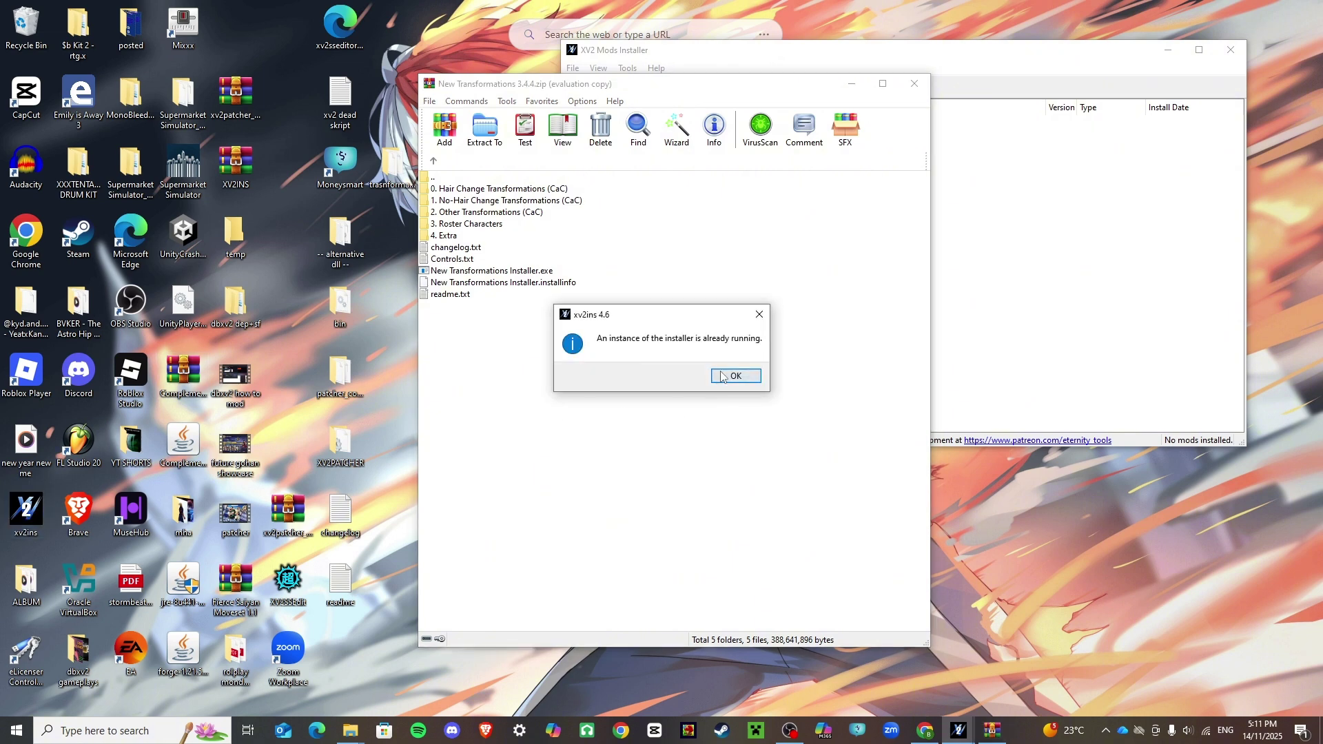
pyautogui.click(748, 380)
pyautogui.click(957, 730)
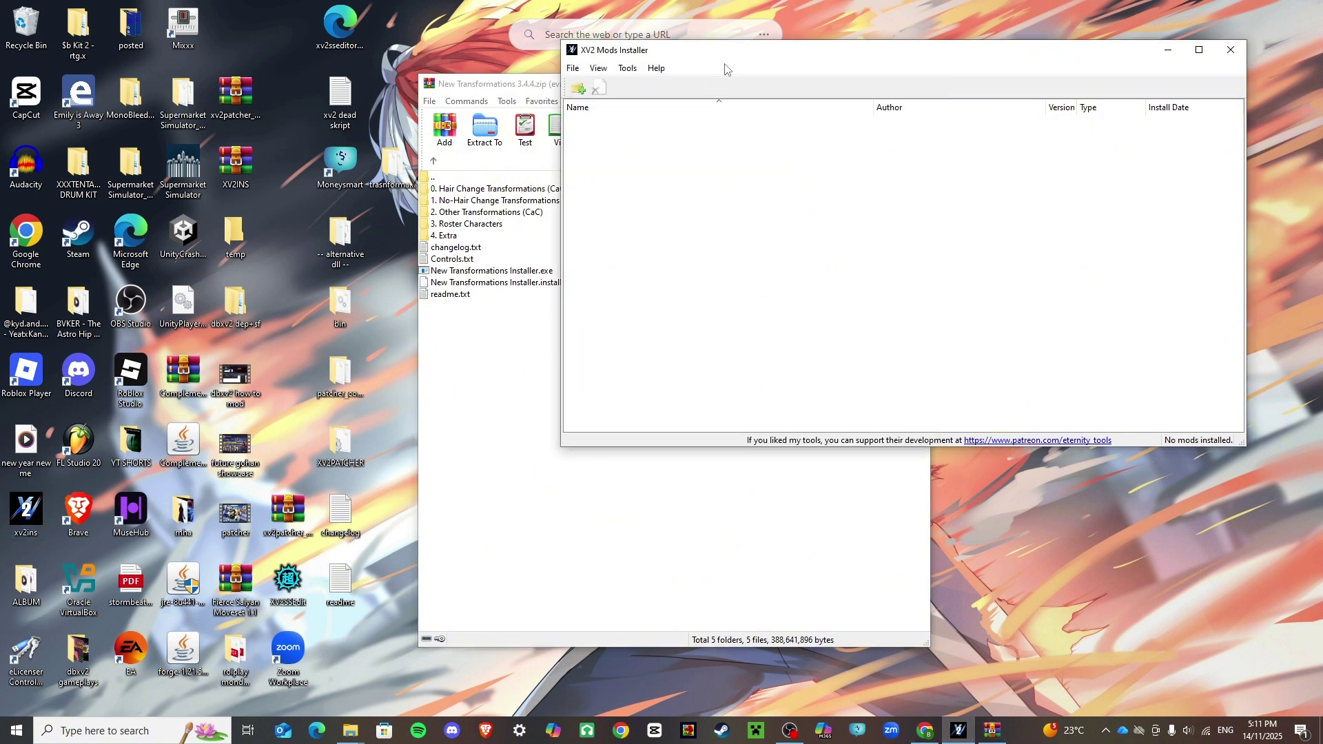
pyautogui.moveTo(753, 56); pyautogui.dragTo(834, 228)
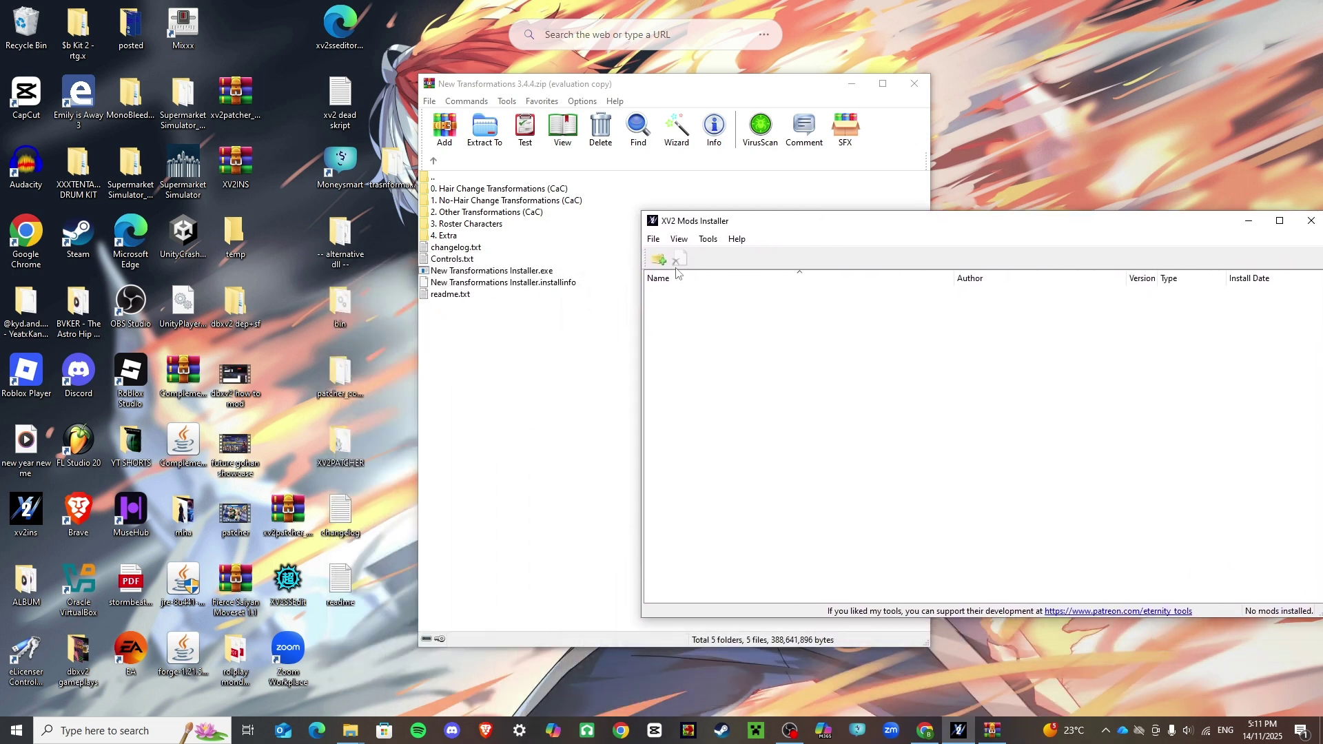
# Step: Add a new mod by selecting every .x2m file in the trasnformatuturo folder
pyautogui.click(663, 262)
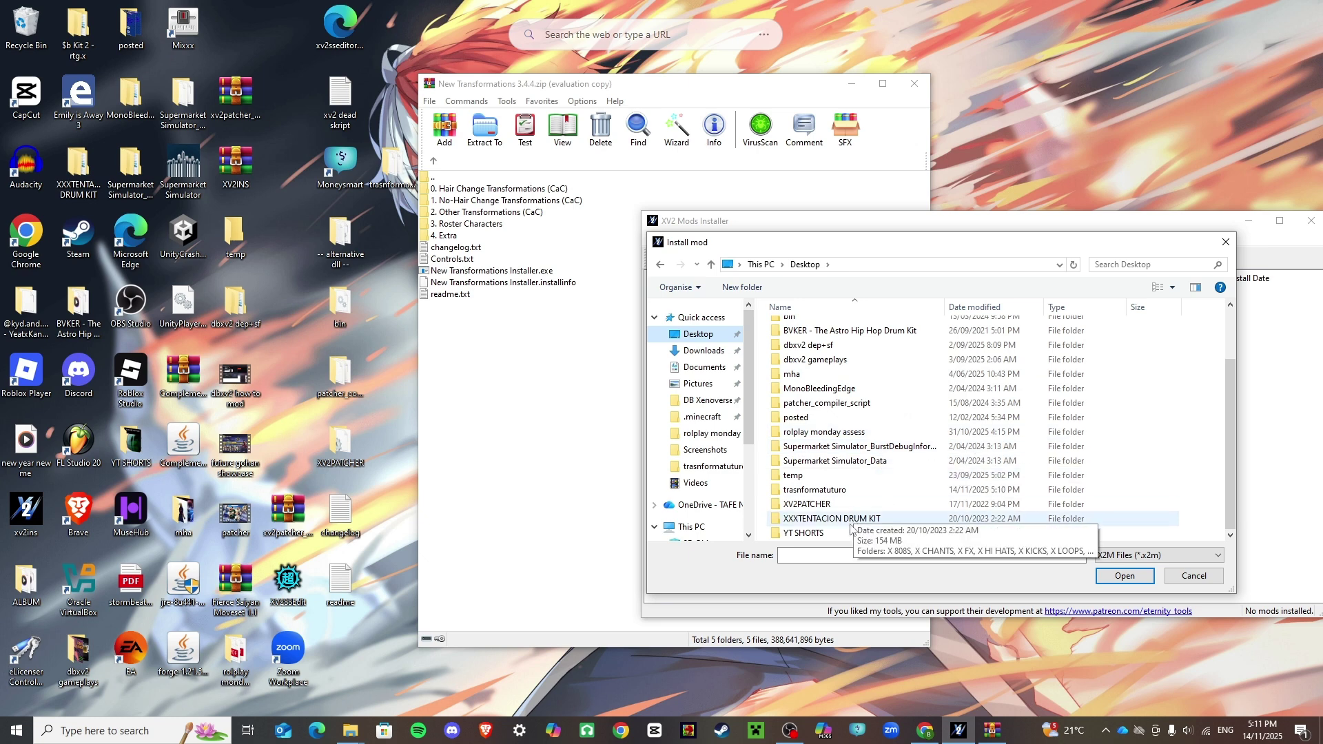
pyautogui.scroll(2, 848, 496)
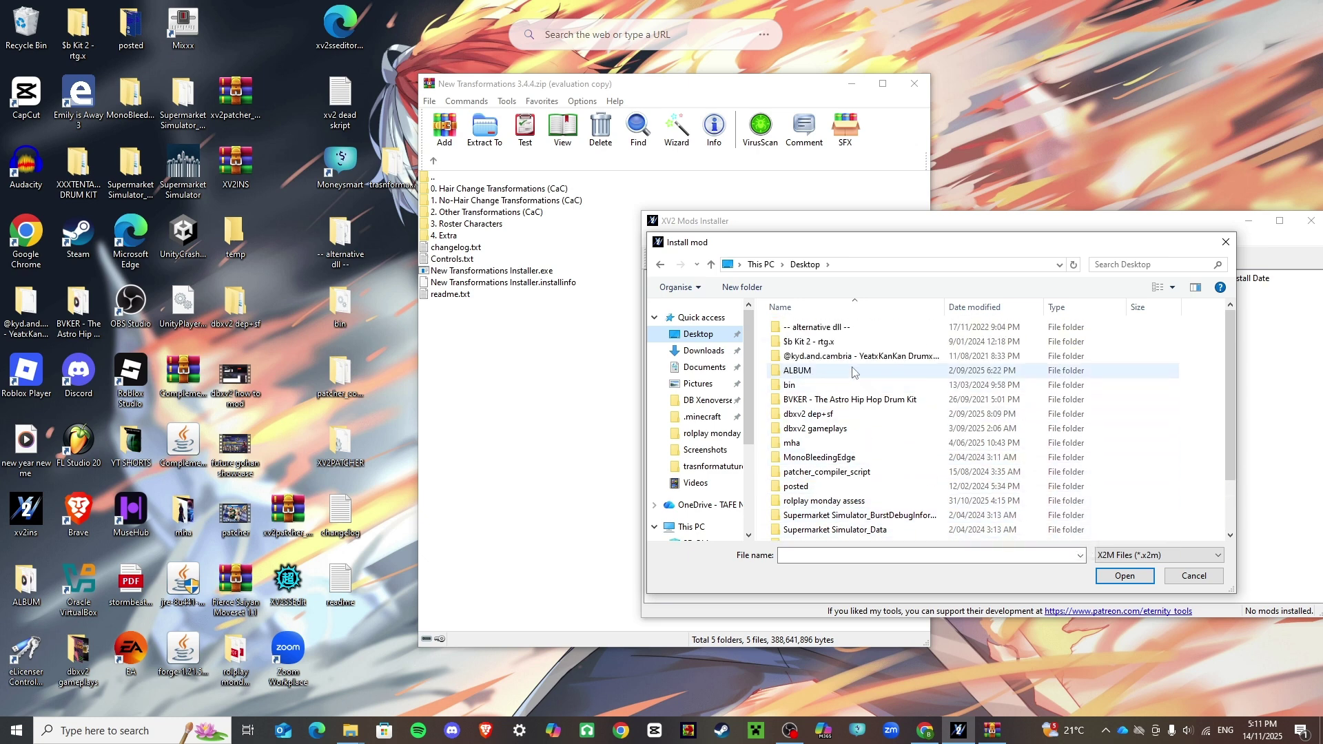
pyautogui.scroll(-2, 849, 495)
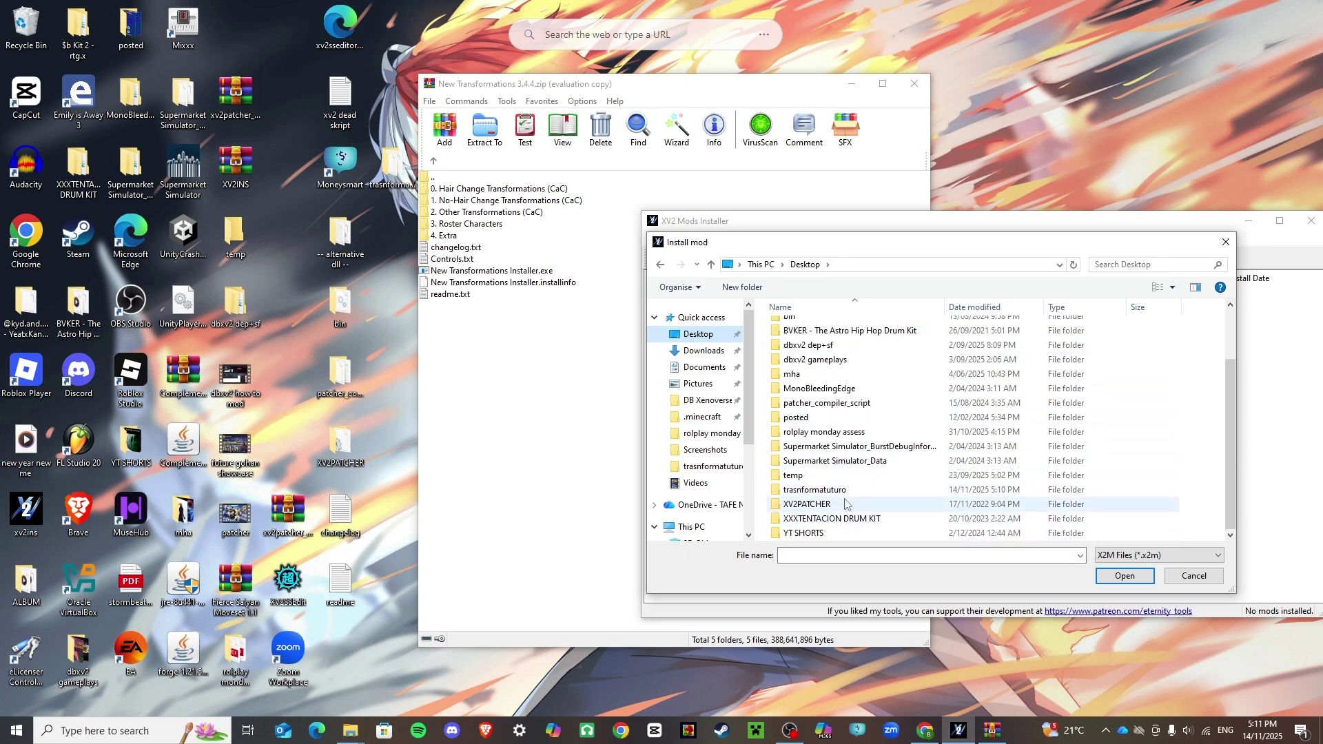
pyautogui.doubleClick(849, 491)
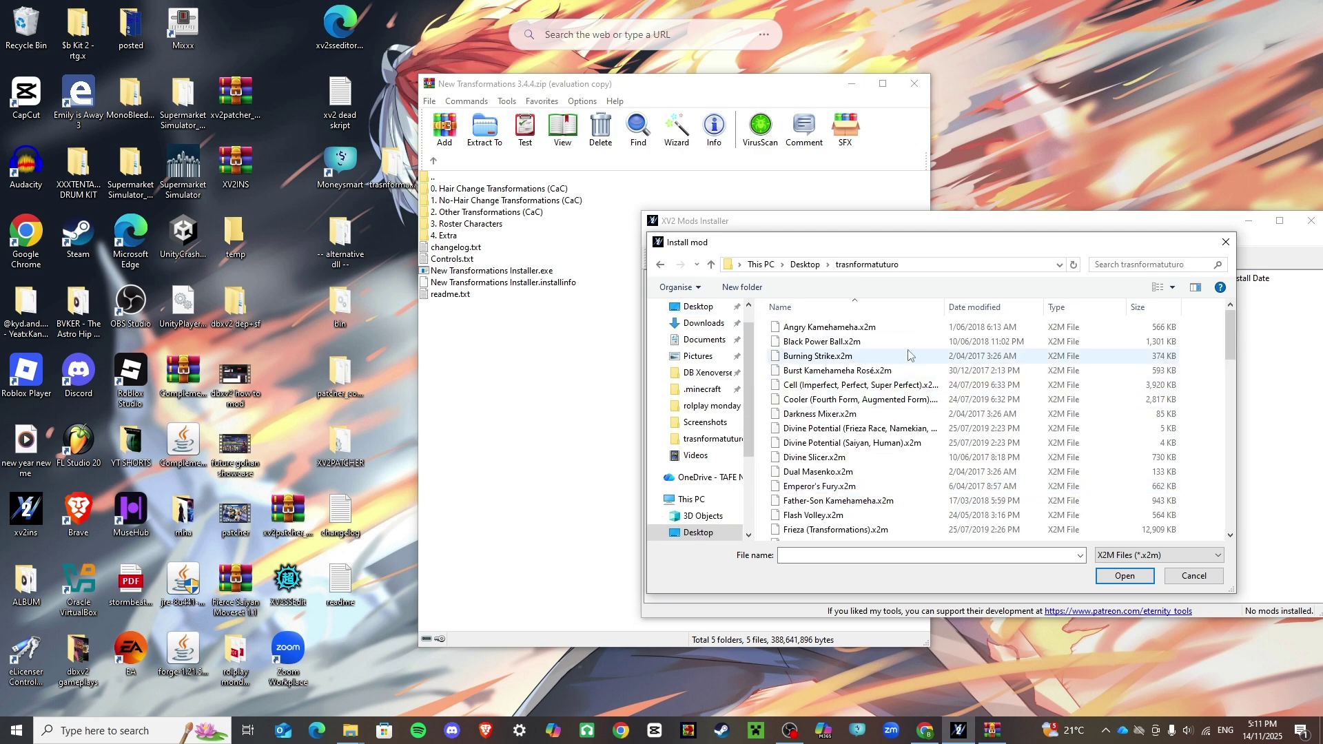
pyautogui.moveTo(1197, 330); pyautogui.dragTo(800, 605)
pyautogui.scroll(15, 974, 456)
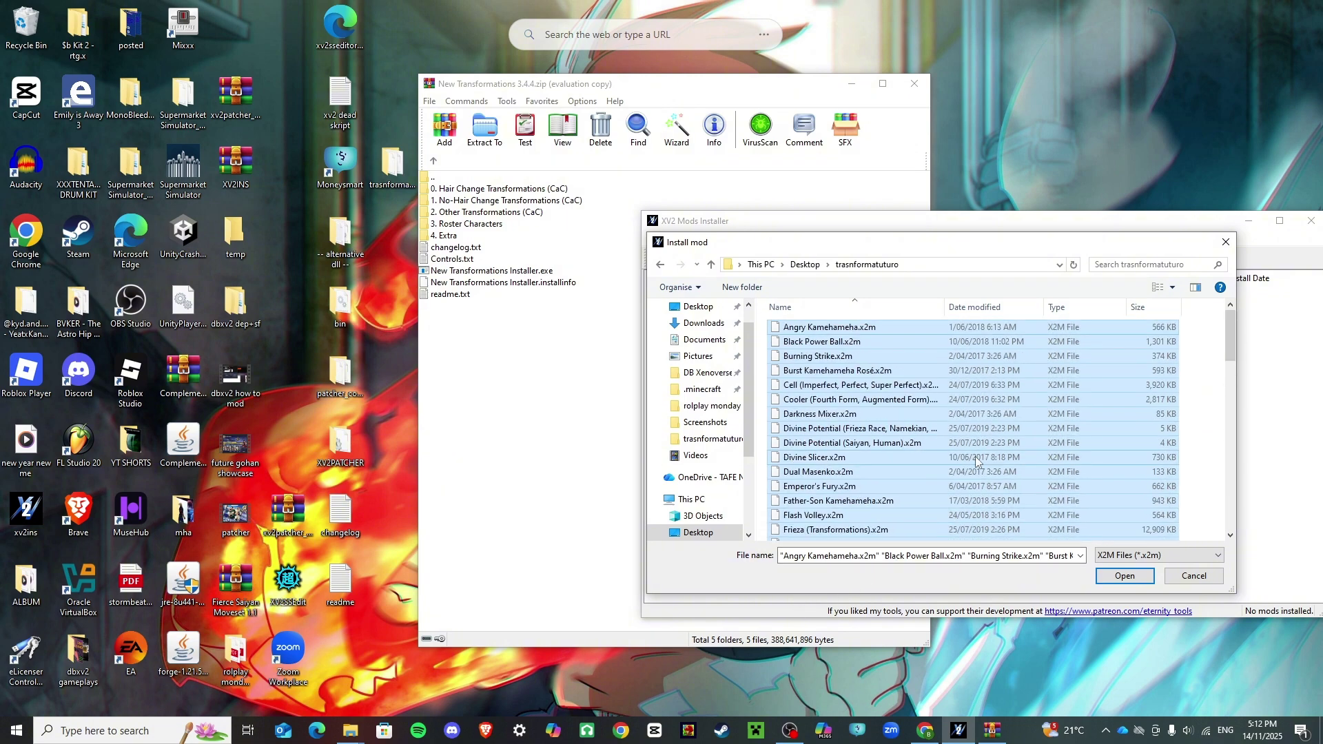
pyautogui.click(1108, 572)
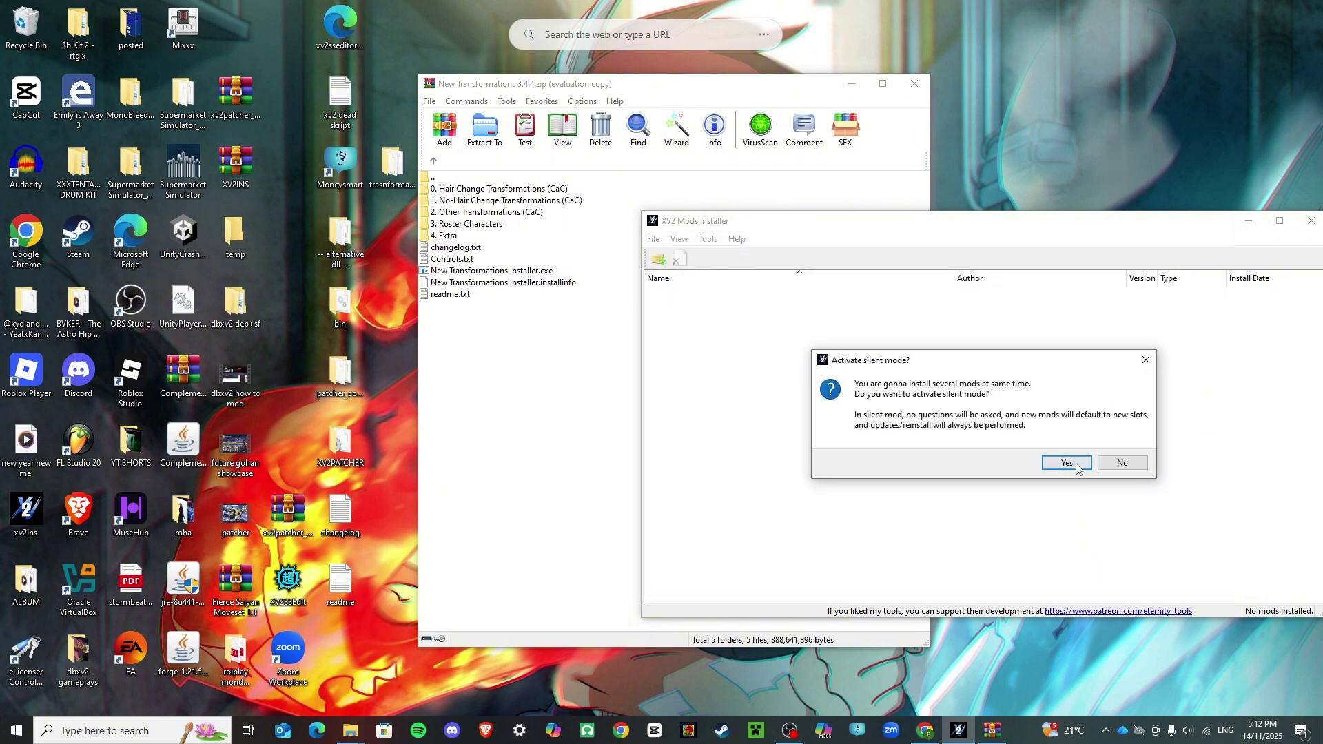
# Step: Accept silent mode for the batch install and acknowledge the 'All mods were installed' message
pyautogui.click(1066, 463)
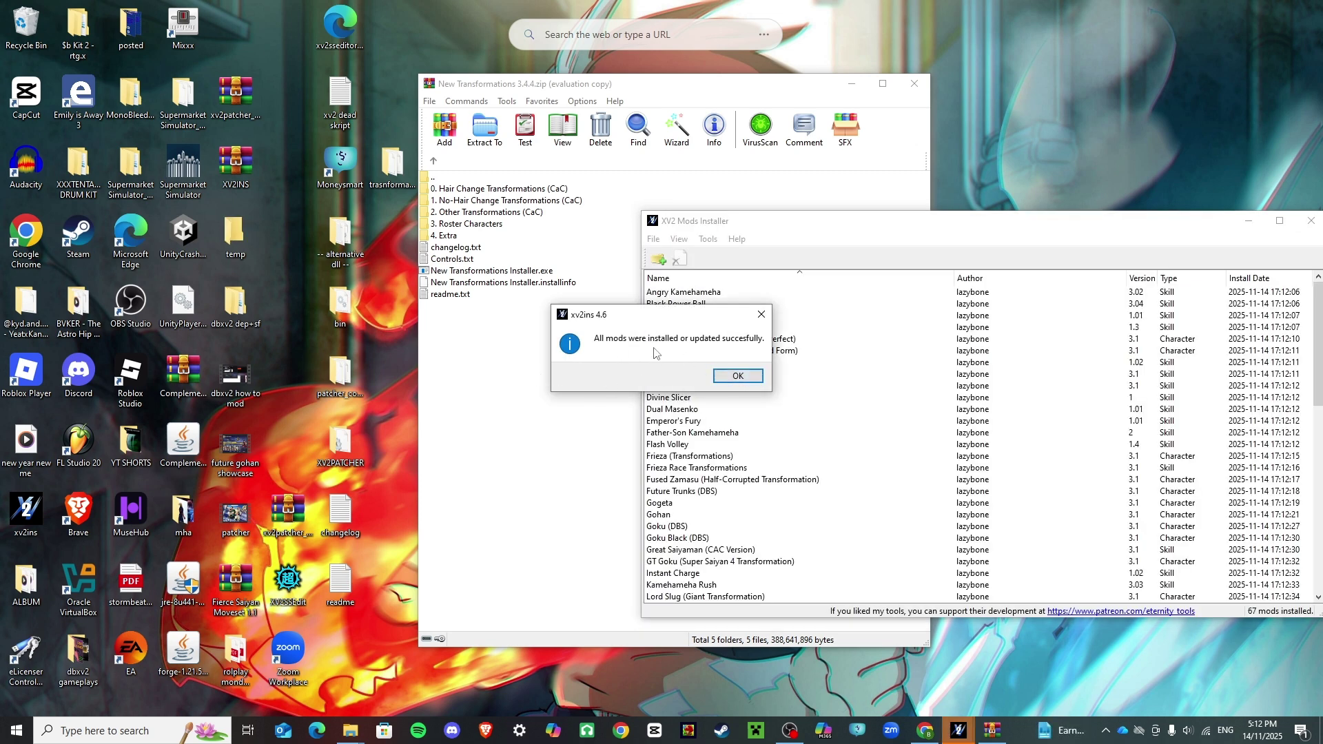
pyautogui.click(737, 376)
pyautogui.click(571, 379)
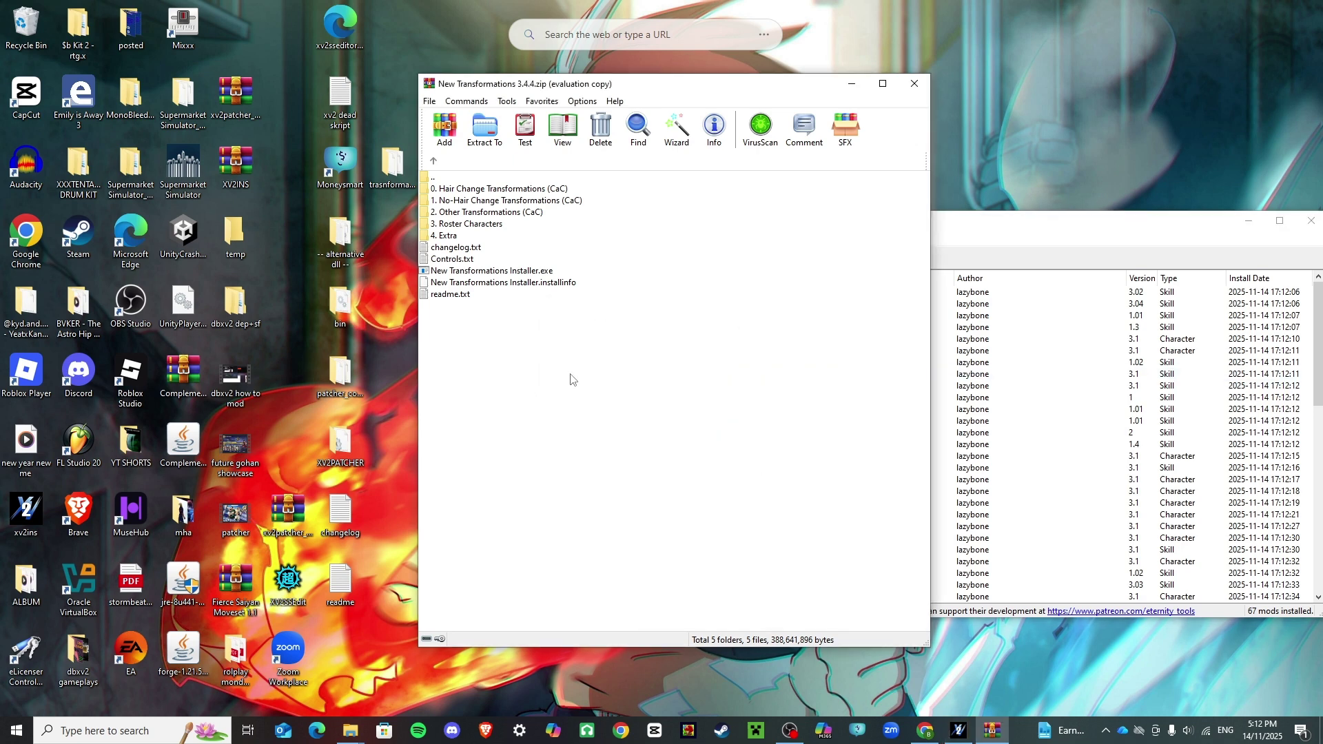
# Step: Launch New Transformations Installer.exe from the archive and allow it to run
pyautogui.doubleClick(482, 272)
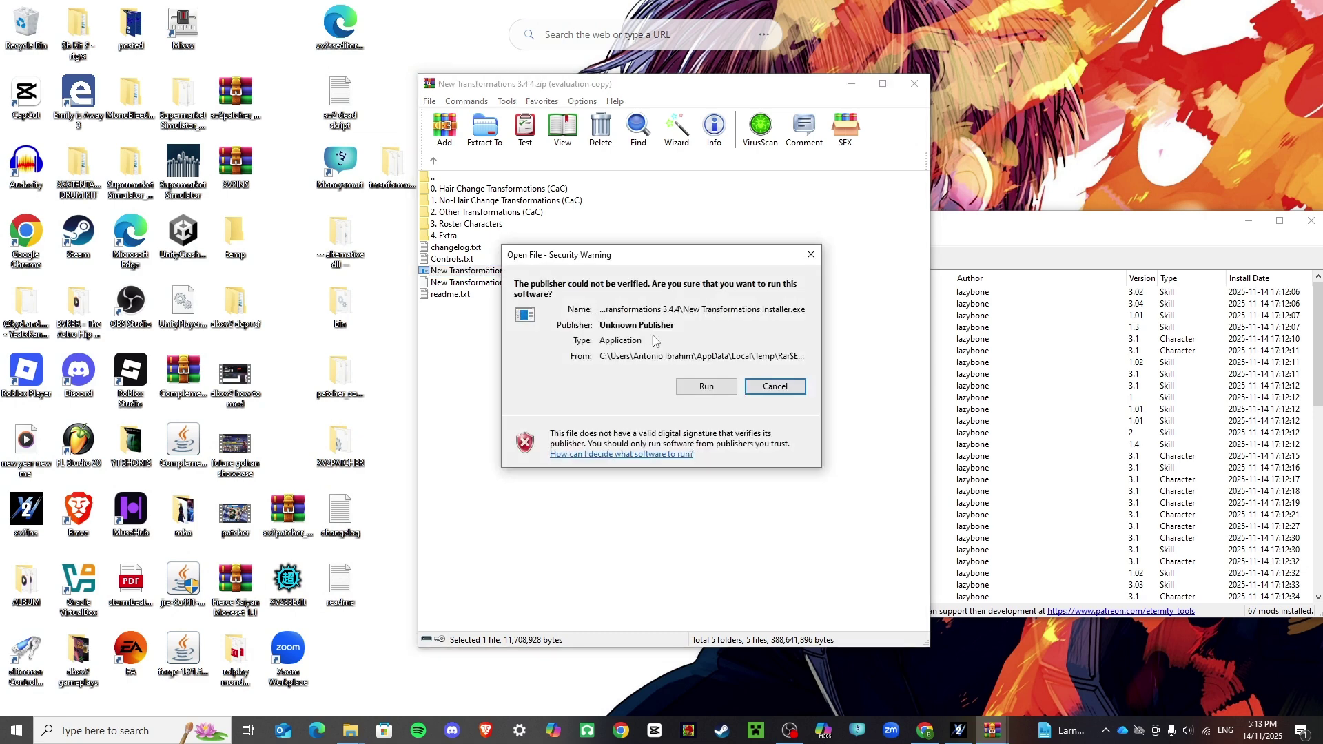
pyautogui.click(720, 386)
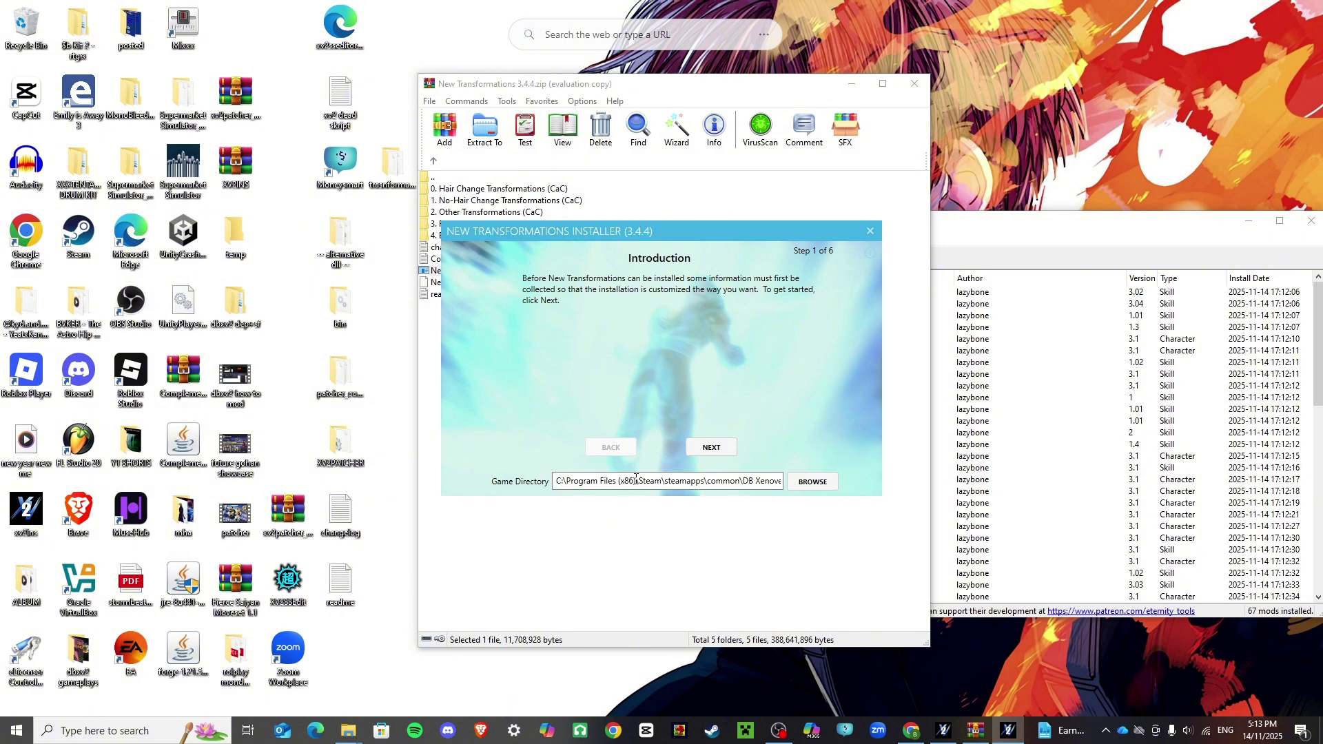
pyautogui.click(702, 449)
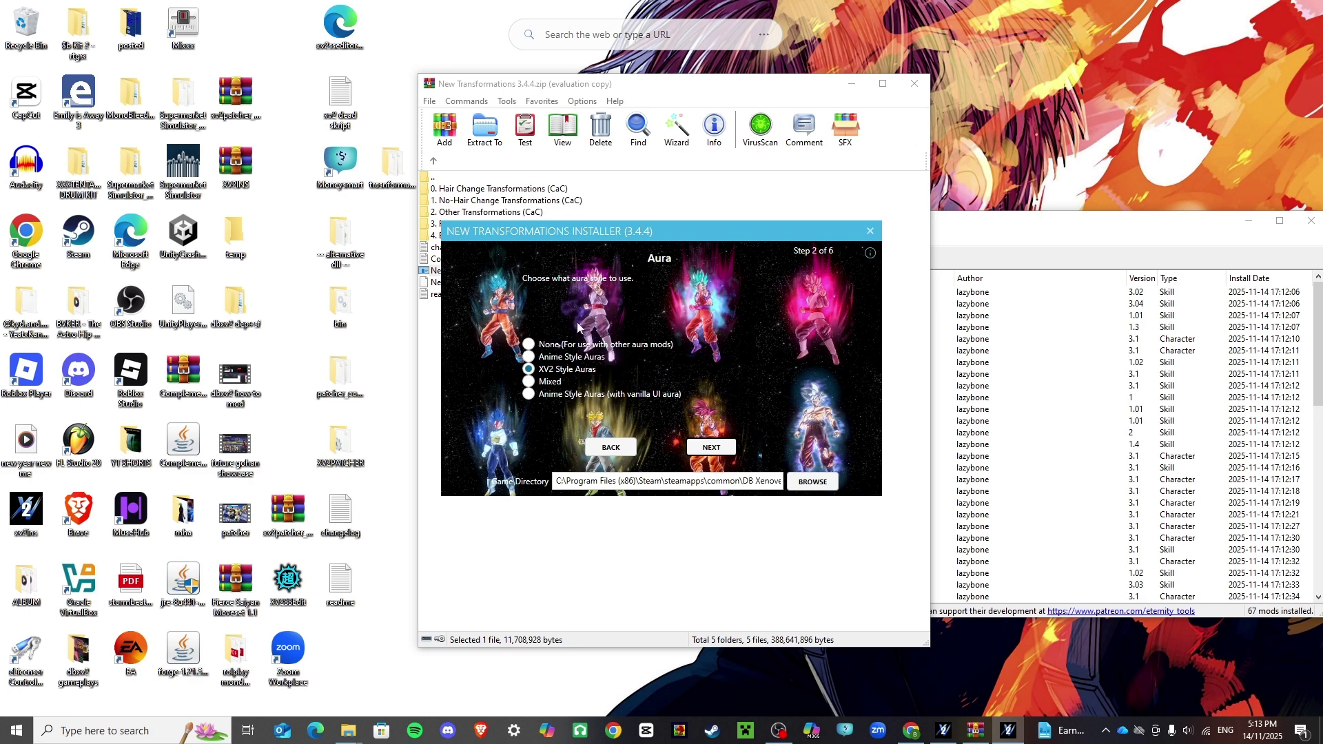
# Step: Compare the aura style options and choose XV2 Style Auras
pyautogui.click(547, 358)
pyautogui.click(529, 344)
pyautogui.click(529, 357)
pyautogui.click(530, 370)
pyautogui.click(529, 382)
pyautogui.click(529, 394)
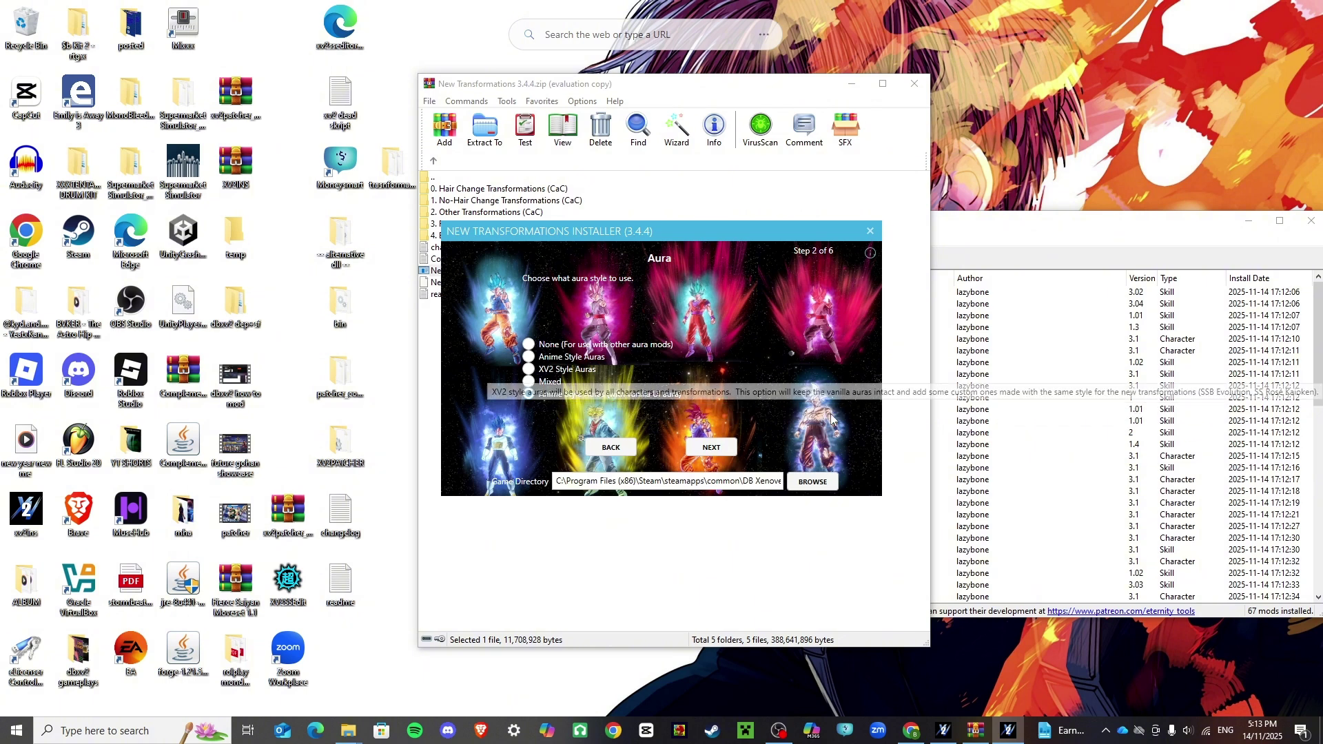
pyautogui.click(529, 369)
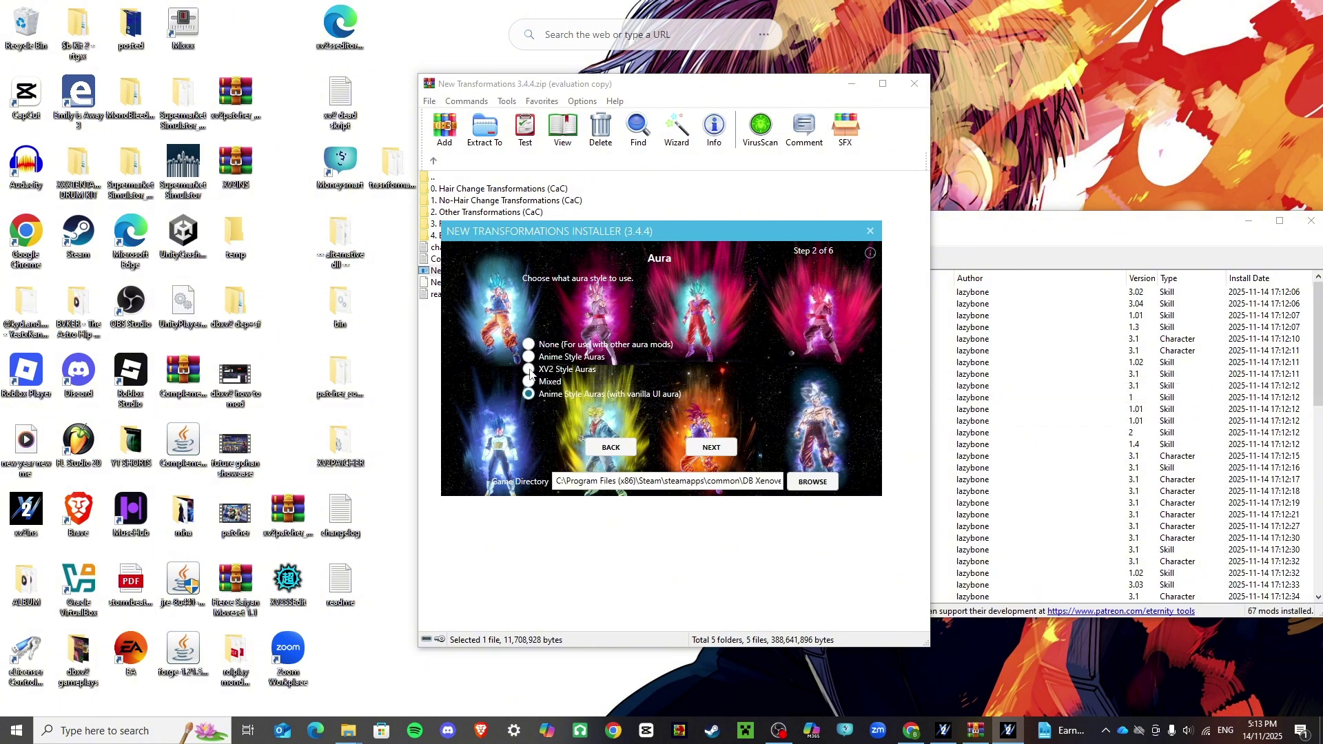
pyautogui.click(714, 447)
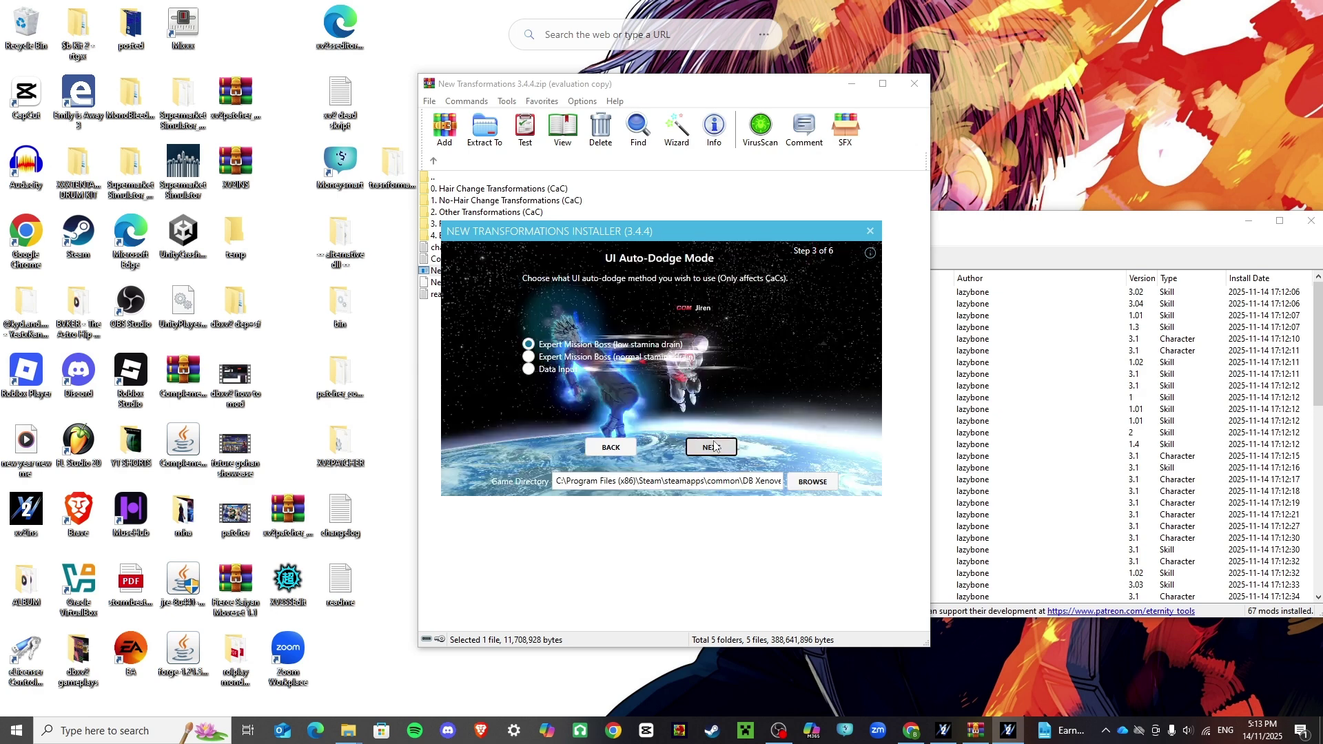
# Step: Set auto-dodge to Expert Mission Boss and Kaioken health drain to Low Drain
pyautogui.click(565, 370)
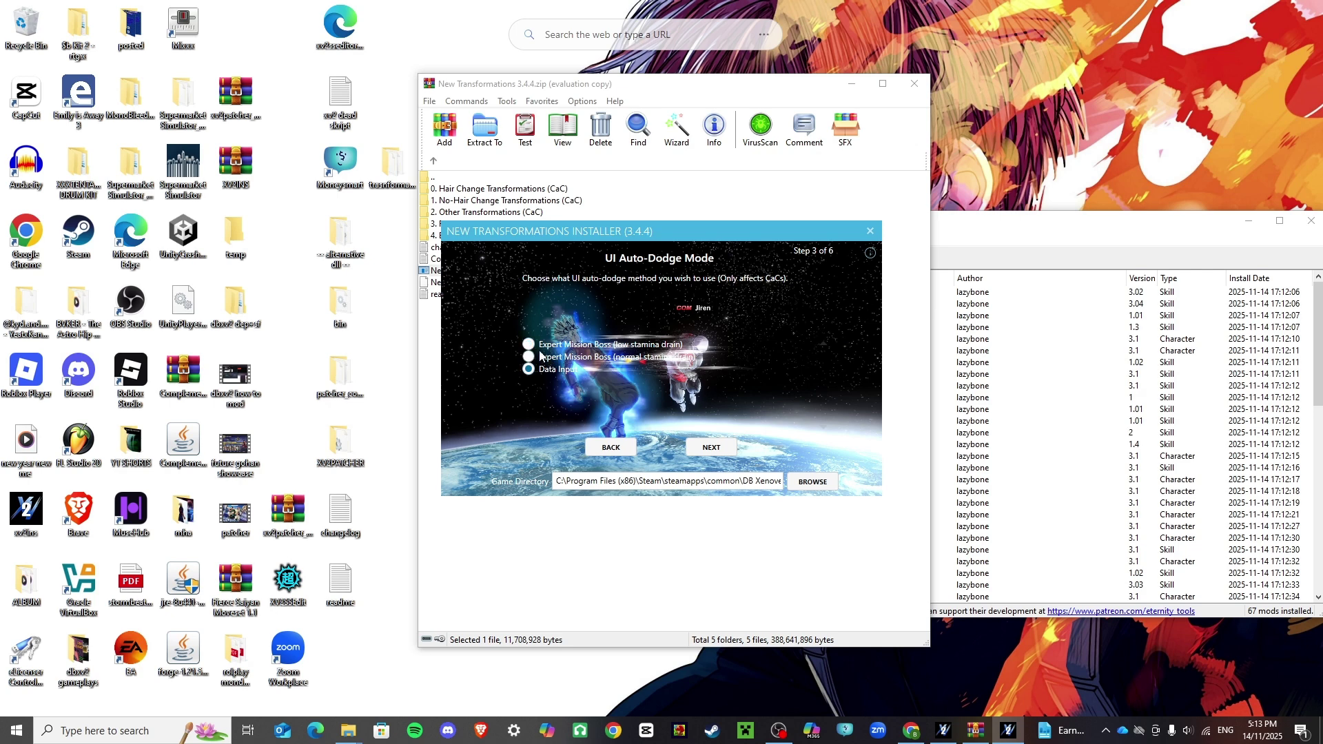
pyautogui.click(537, 345)
pyautogui.click(712, 448)
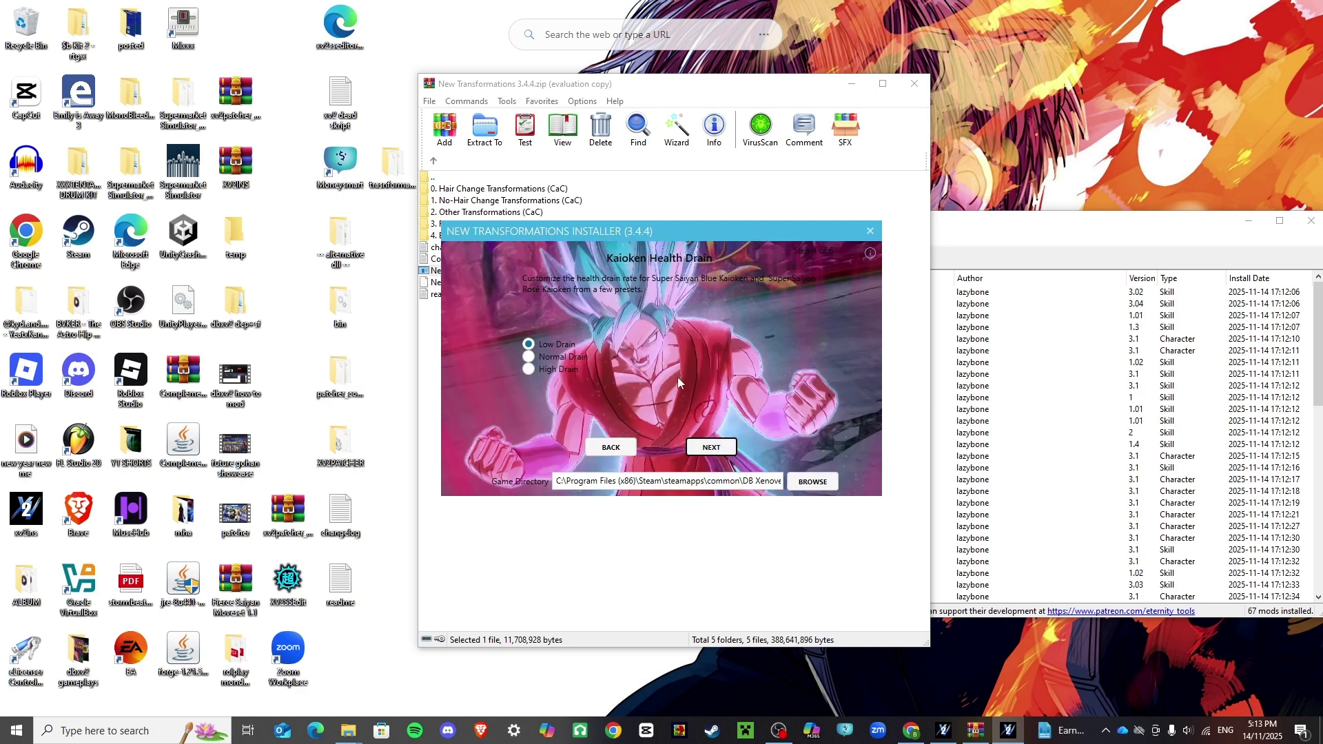
pyautogui.click(529, 345)
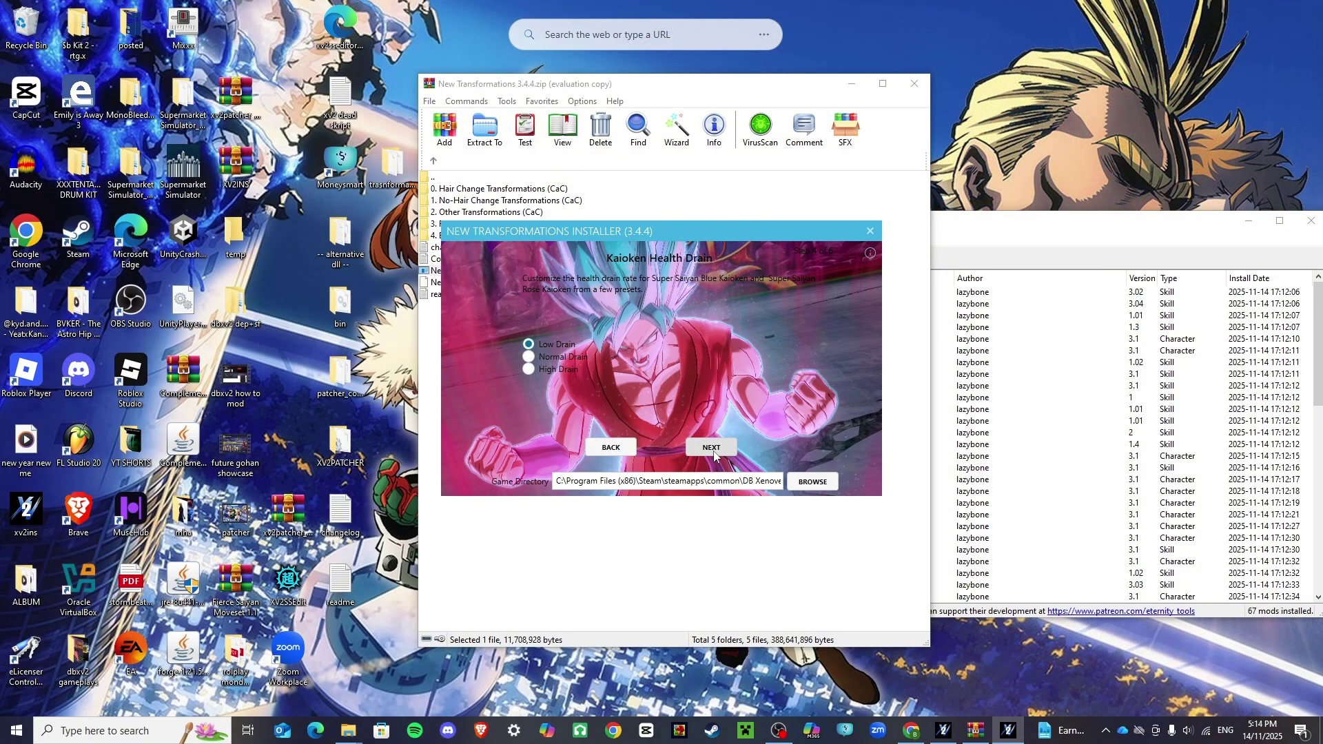
pyautogui.click(712, 448)
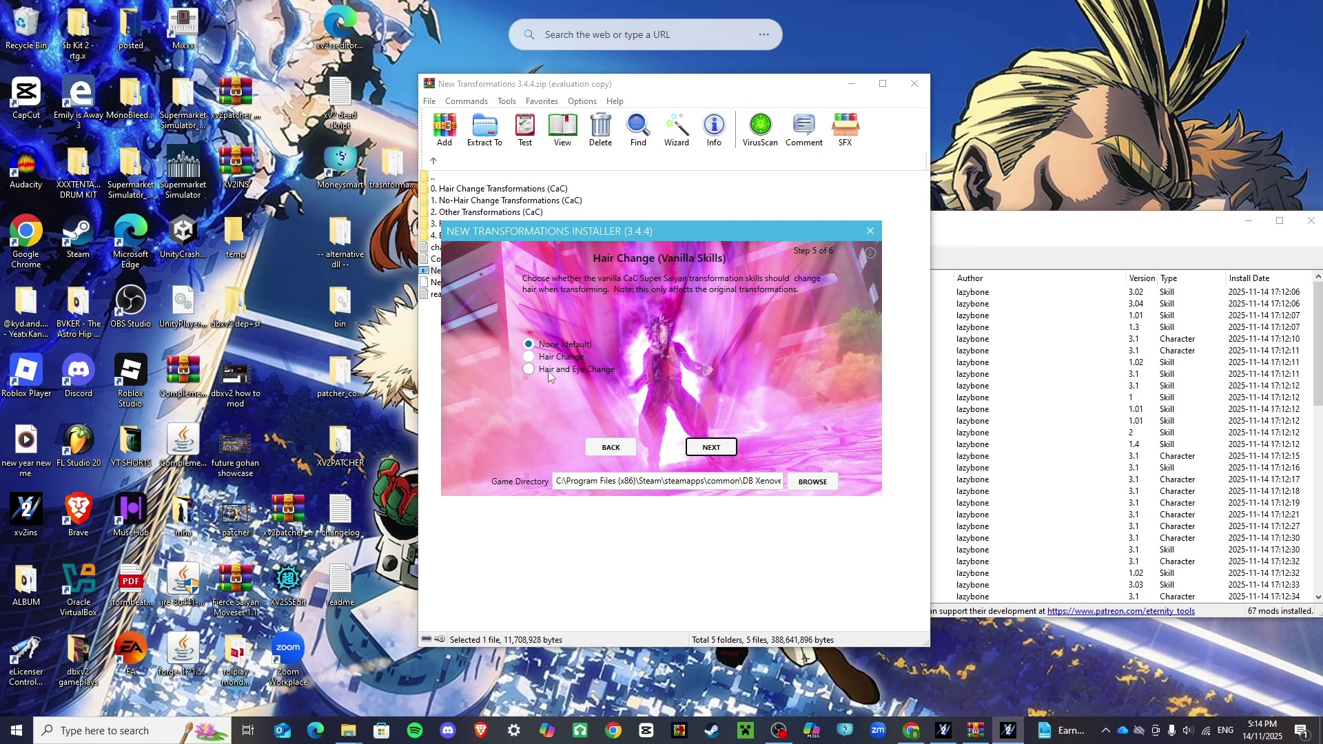
# Step: Keep hair change at None and tail animations installed, then install and close
pyautogui.click(529, 345)
pyautogui.click(709, 448)
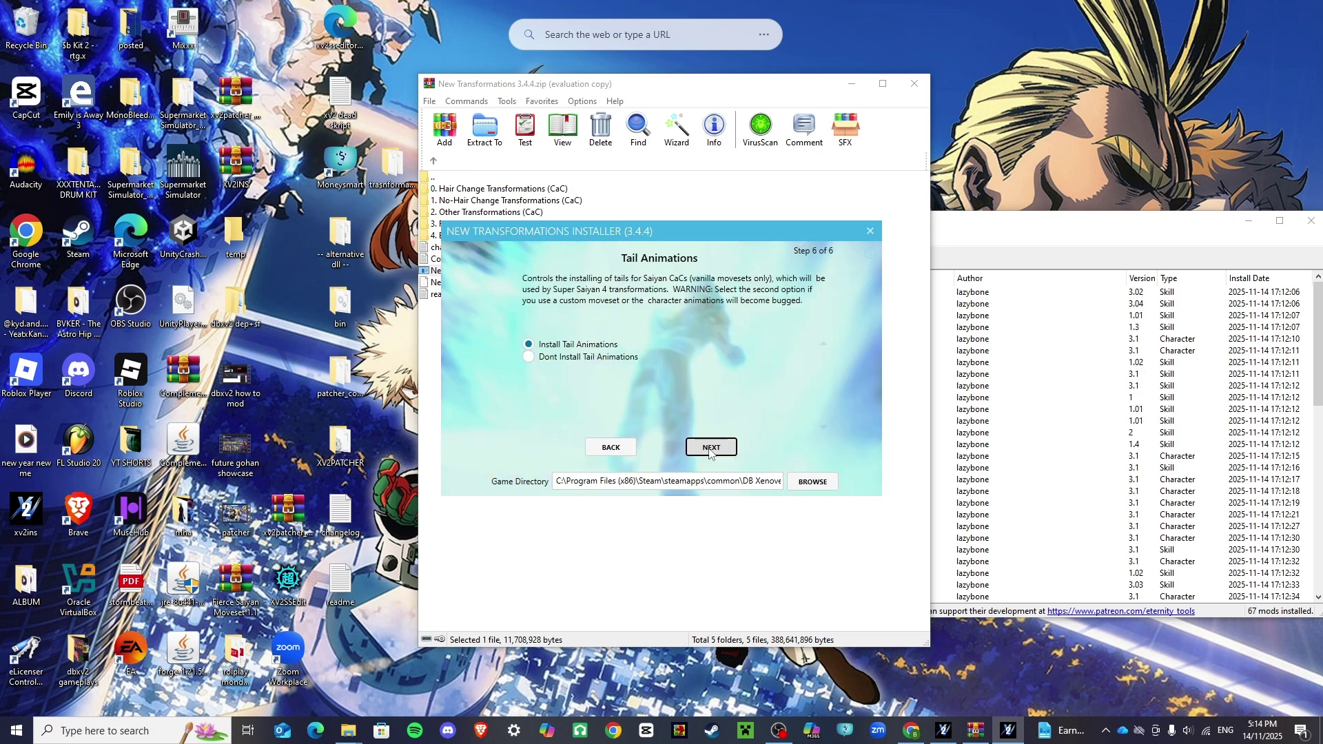
pyautogui.click(531, 345)
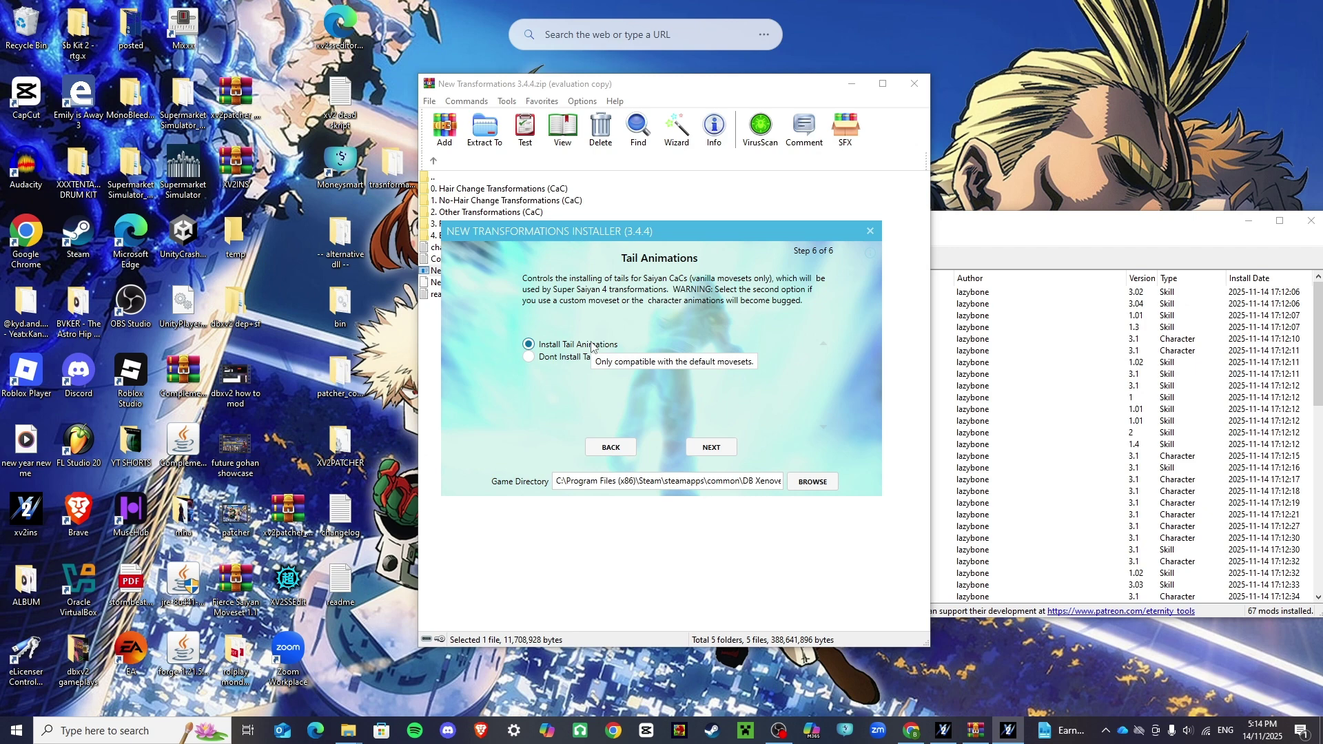
pyautogui.click(709, 448)
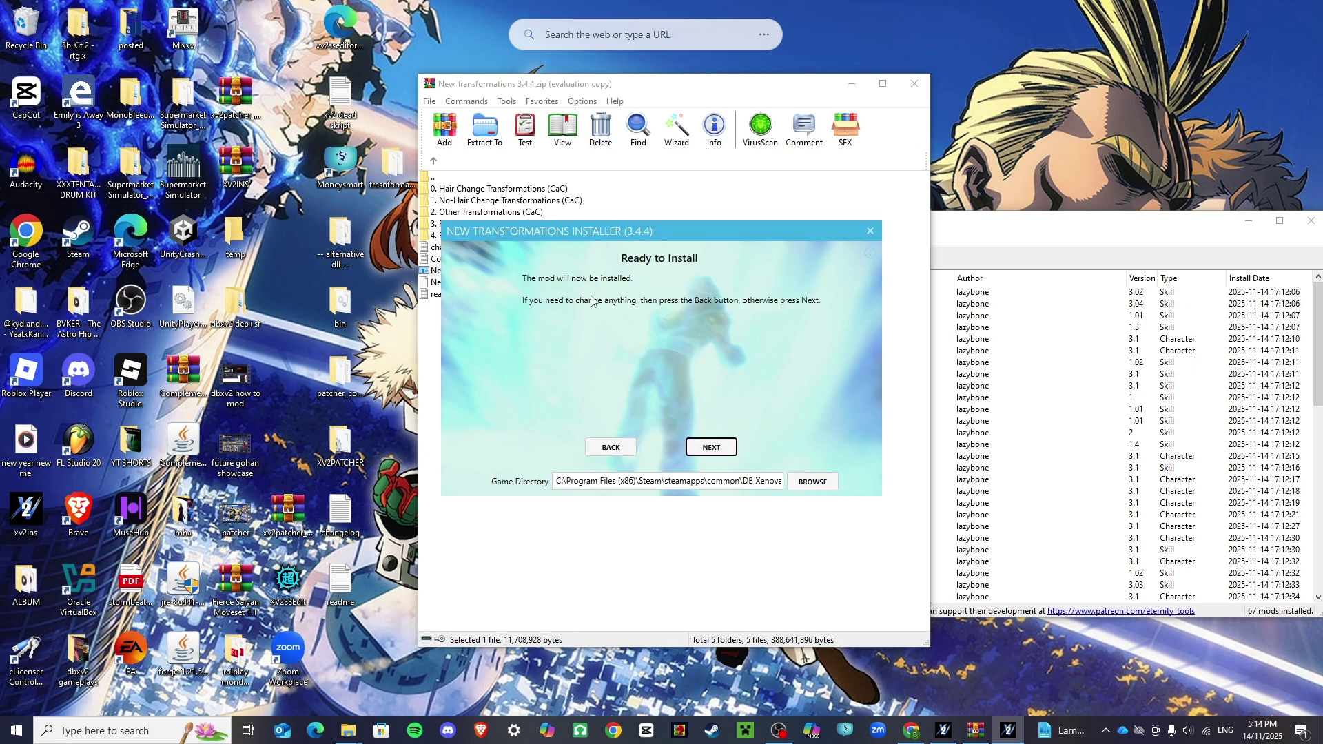
pyautogui.click(716, 448)
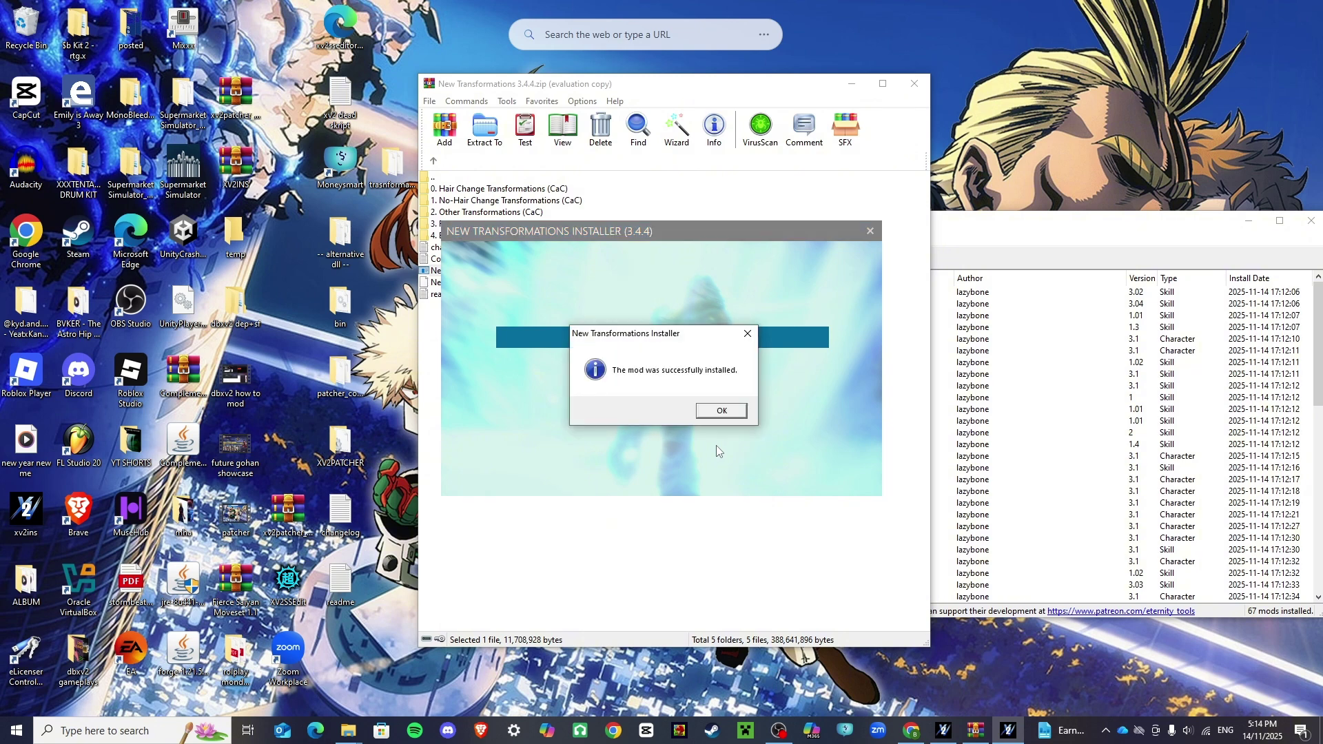
pyautogui.click(721, 410)
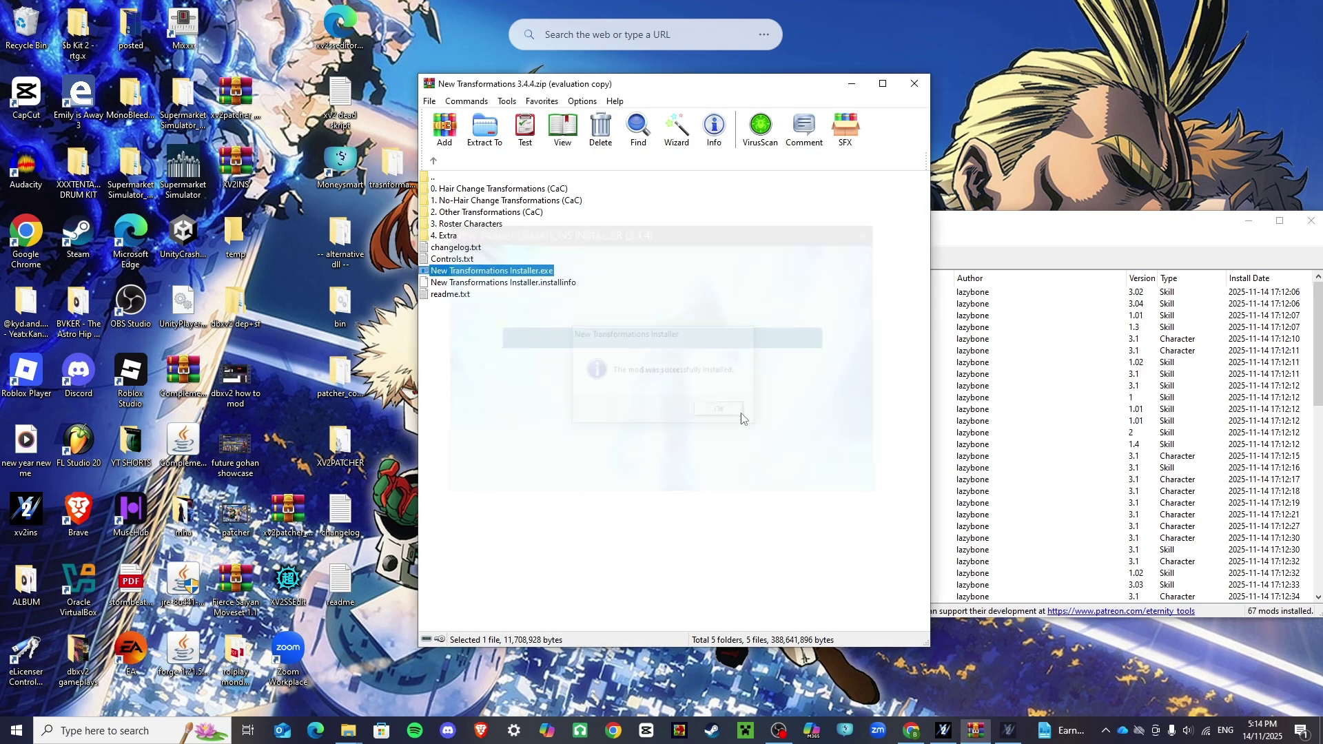
# Step: Close WinRAR and XV2 Mods Installer and bring up File Explorer
pyautogui.click(915, 83)
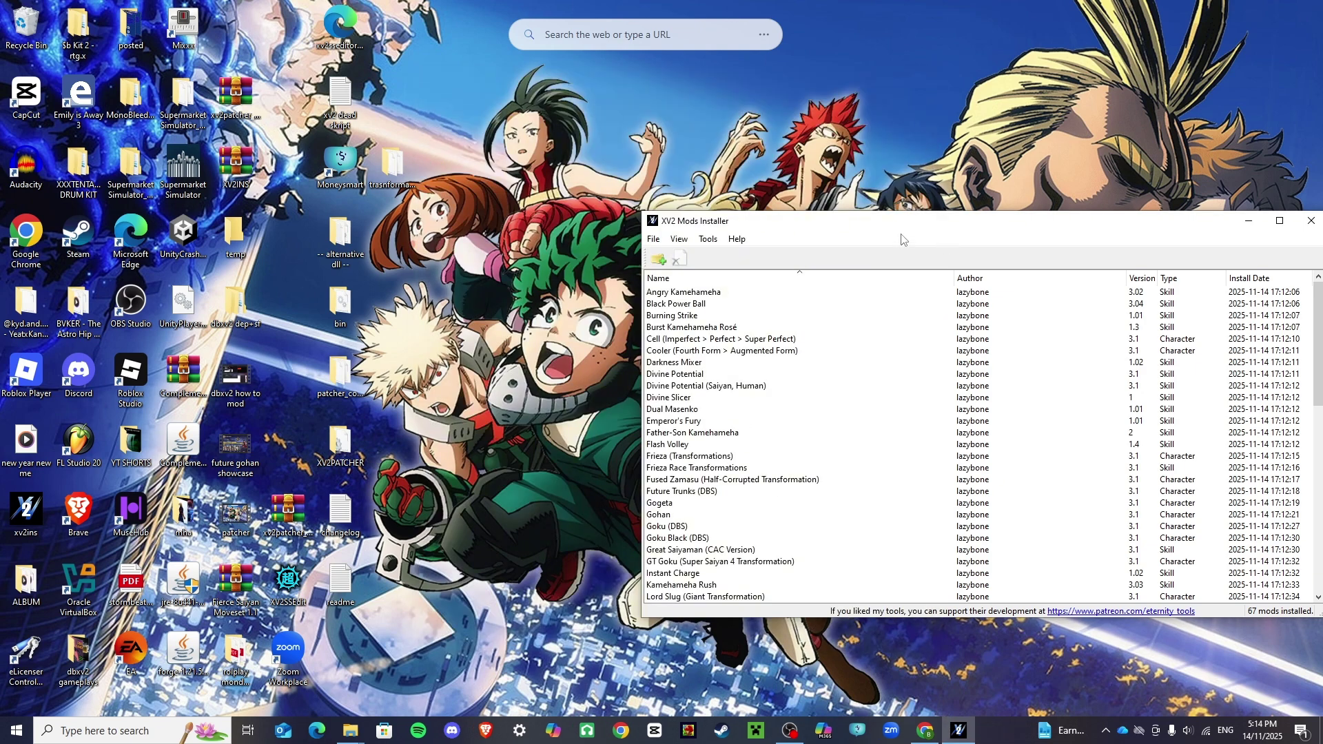
pyautogui.hotkey('alt', 'F4')
pyautogui.moveTo(351, 732)
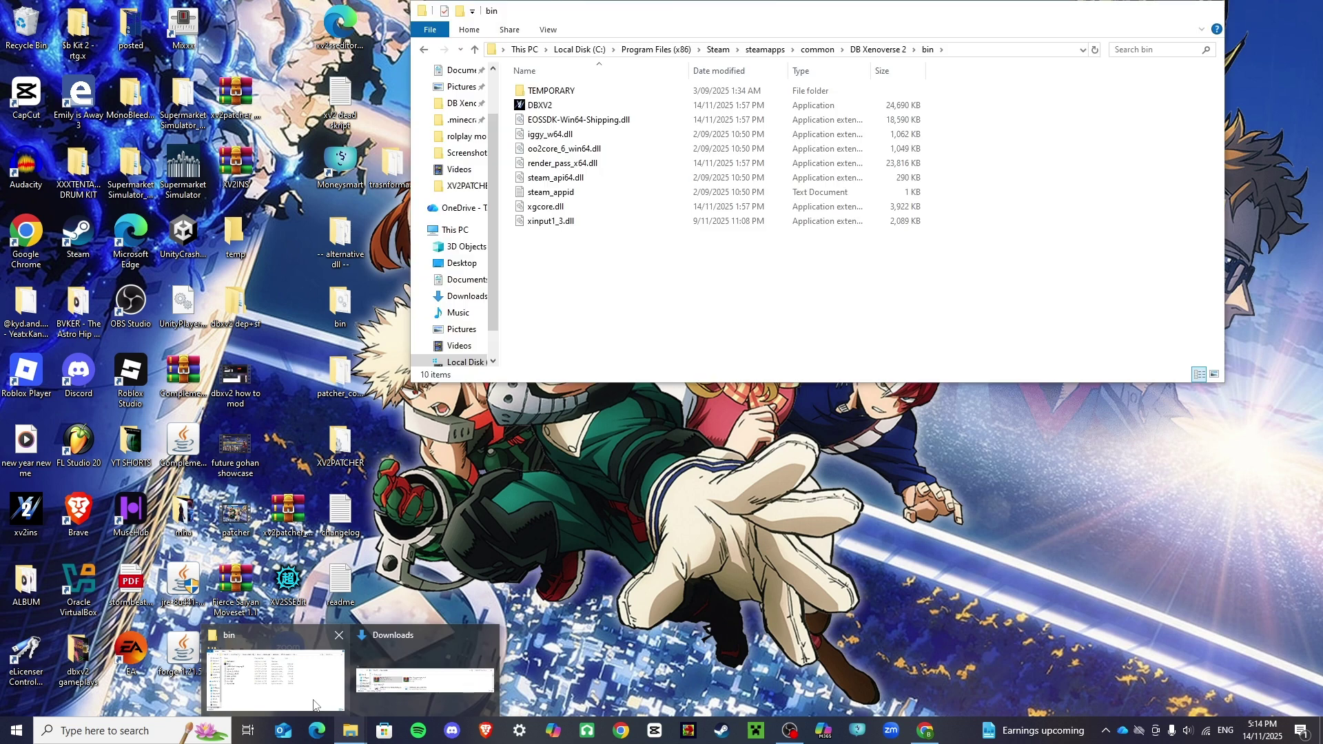
pyautogui.click(276, 678)
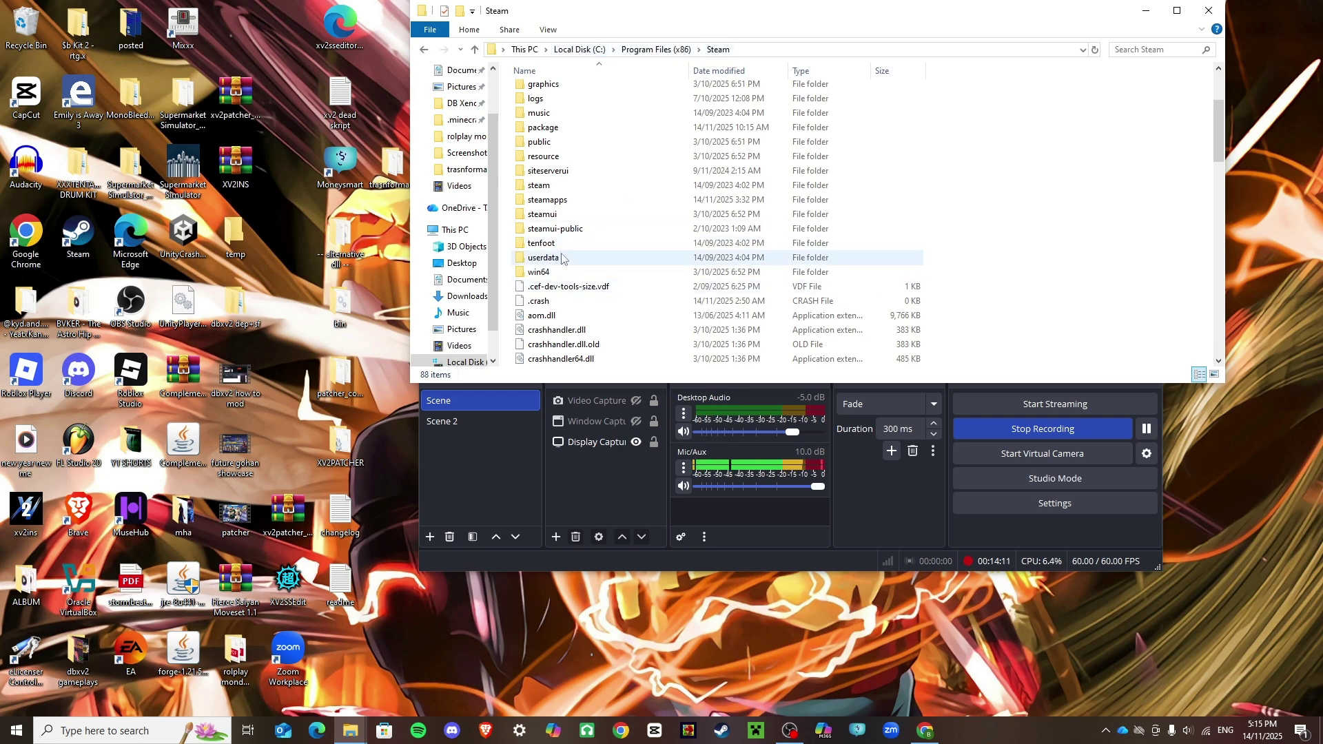
pyautogui.scroll(3, 560, 119)
pyautogui.scroll(-2, 560, 118)
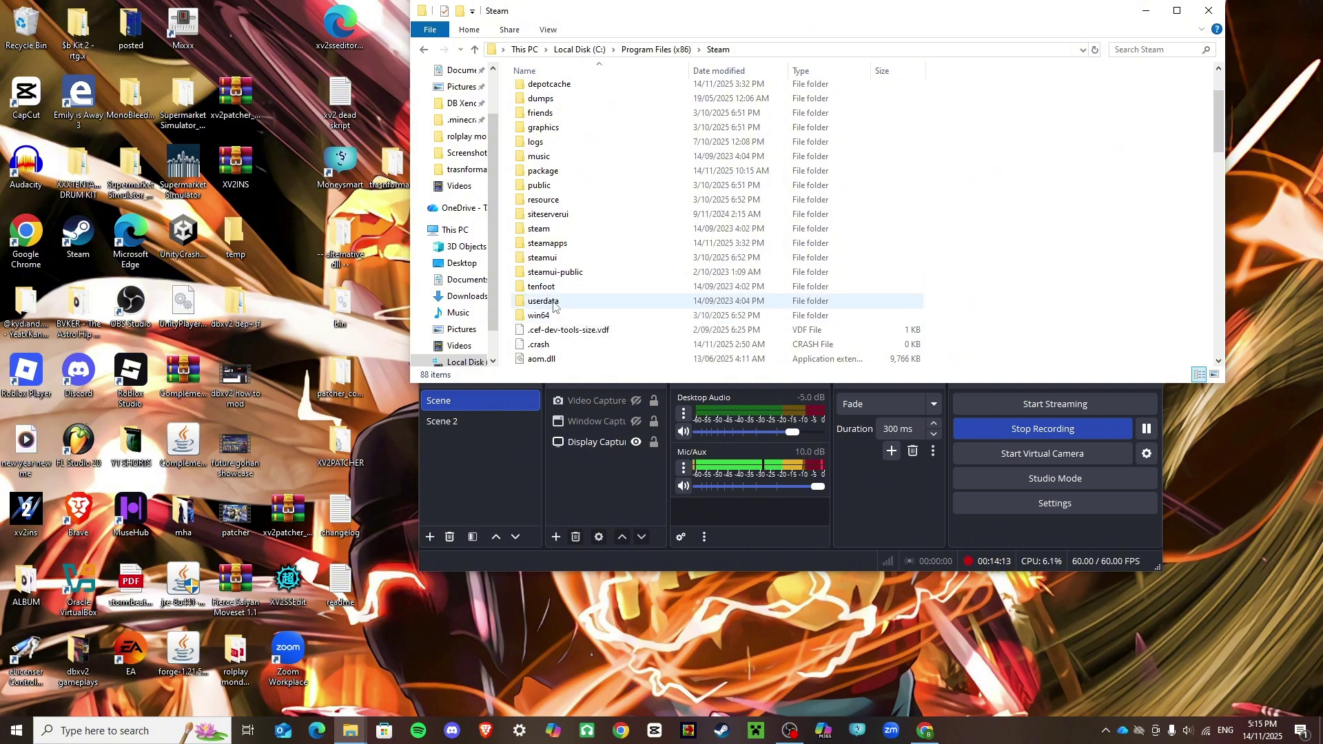
# Step: Browse to userdata > account folder > 323470 > remote > DBXV21 and select DBXV2.sav
pyautogui.doubleClick(554, 303)
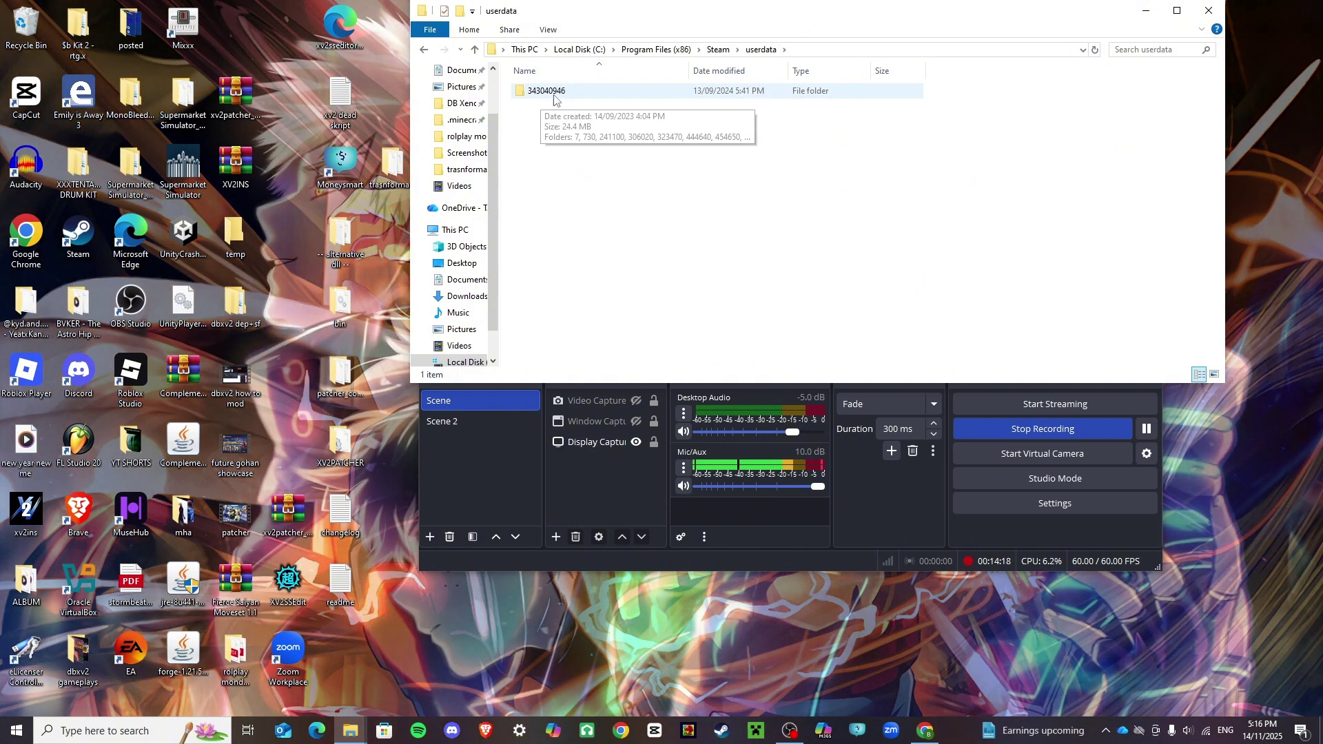
pyautogui.doubleClick(555, 93)
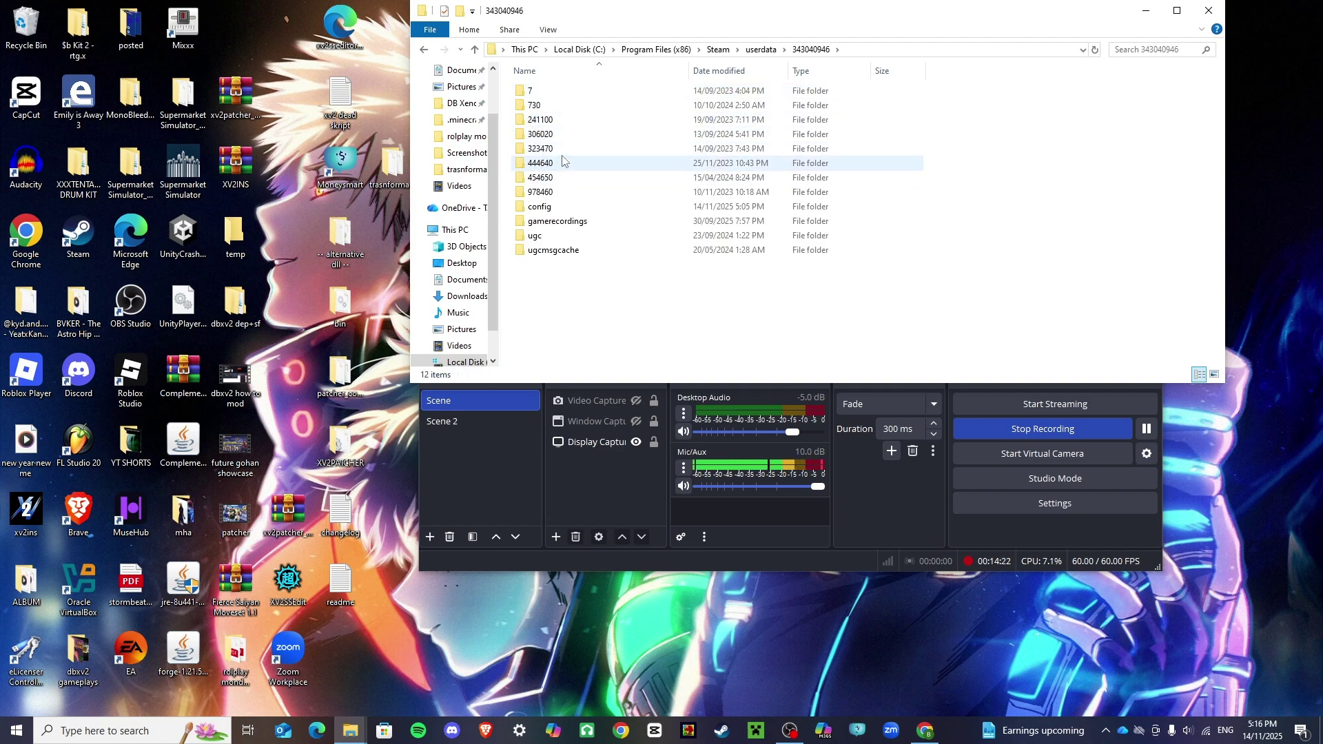
pyautogui.moveTo(564, 152)
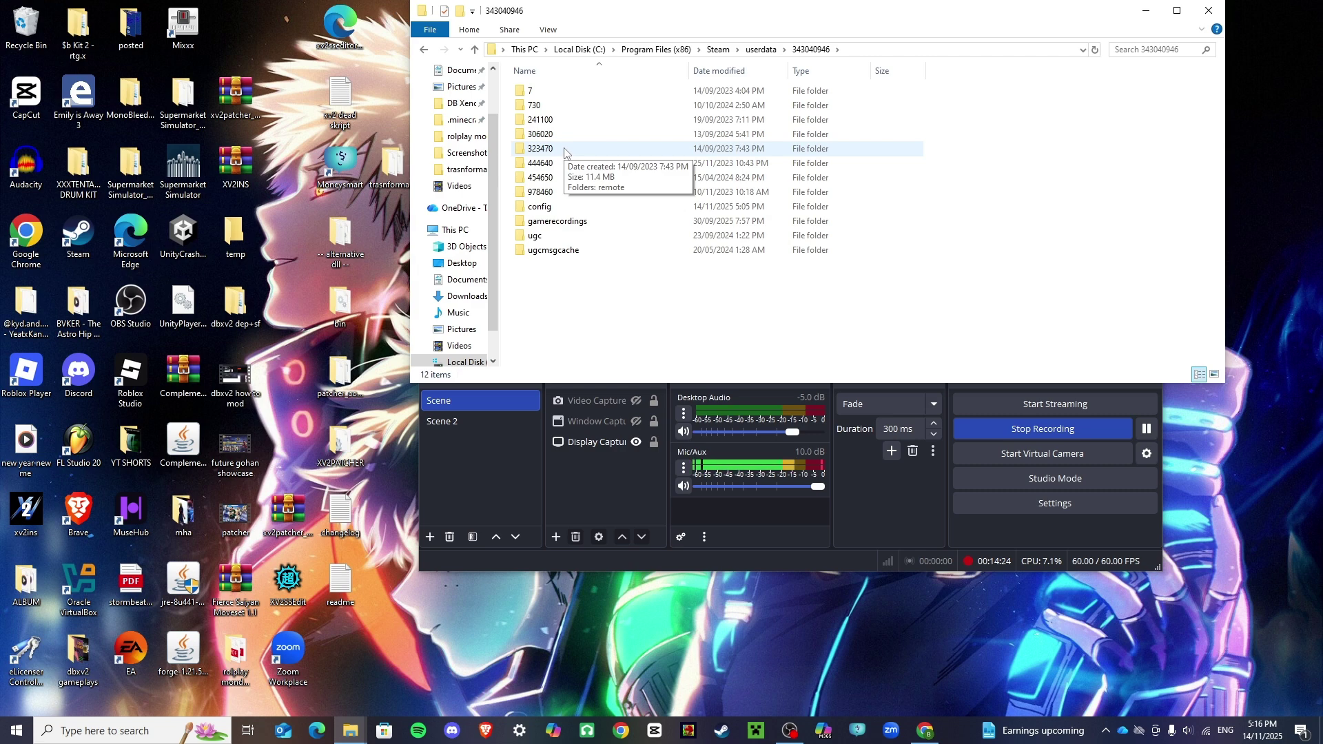
pyautogui.doubleClick(564, 149)
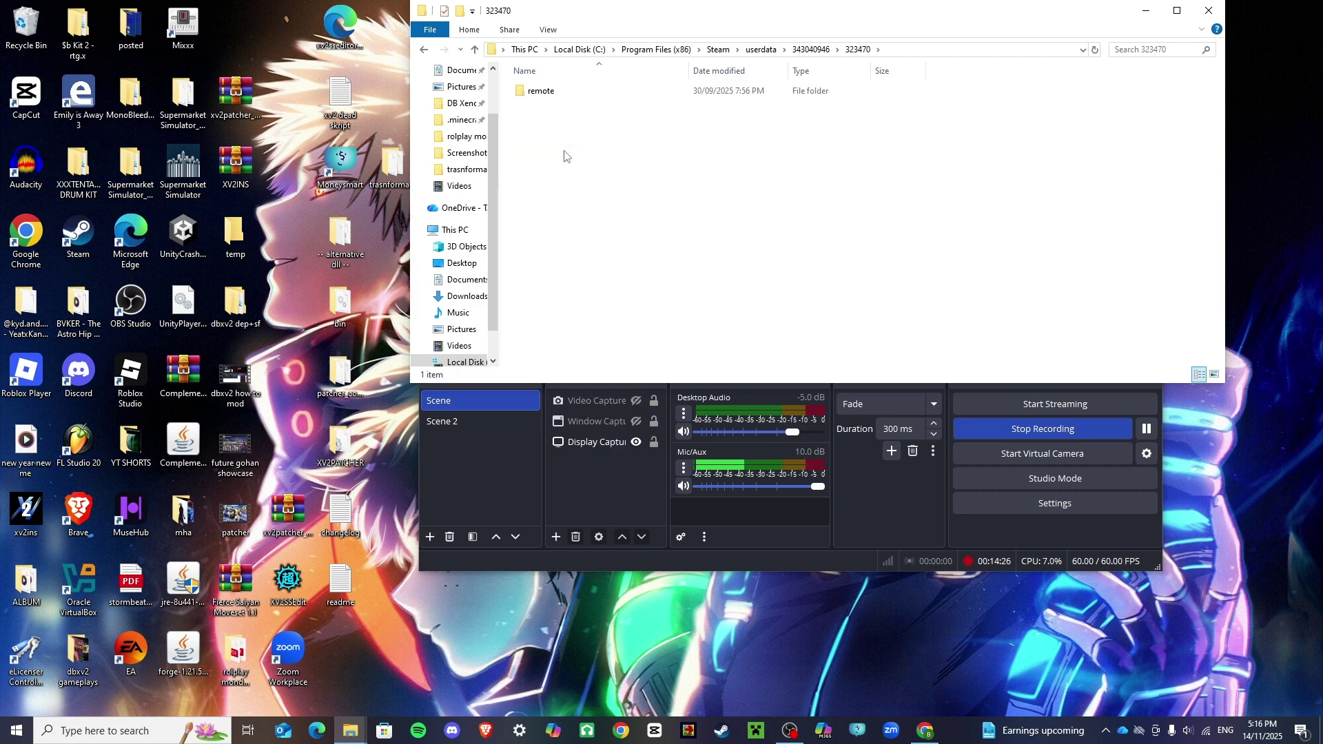
pyautogui.doubleClick(581, 94)
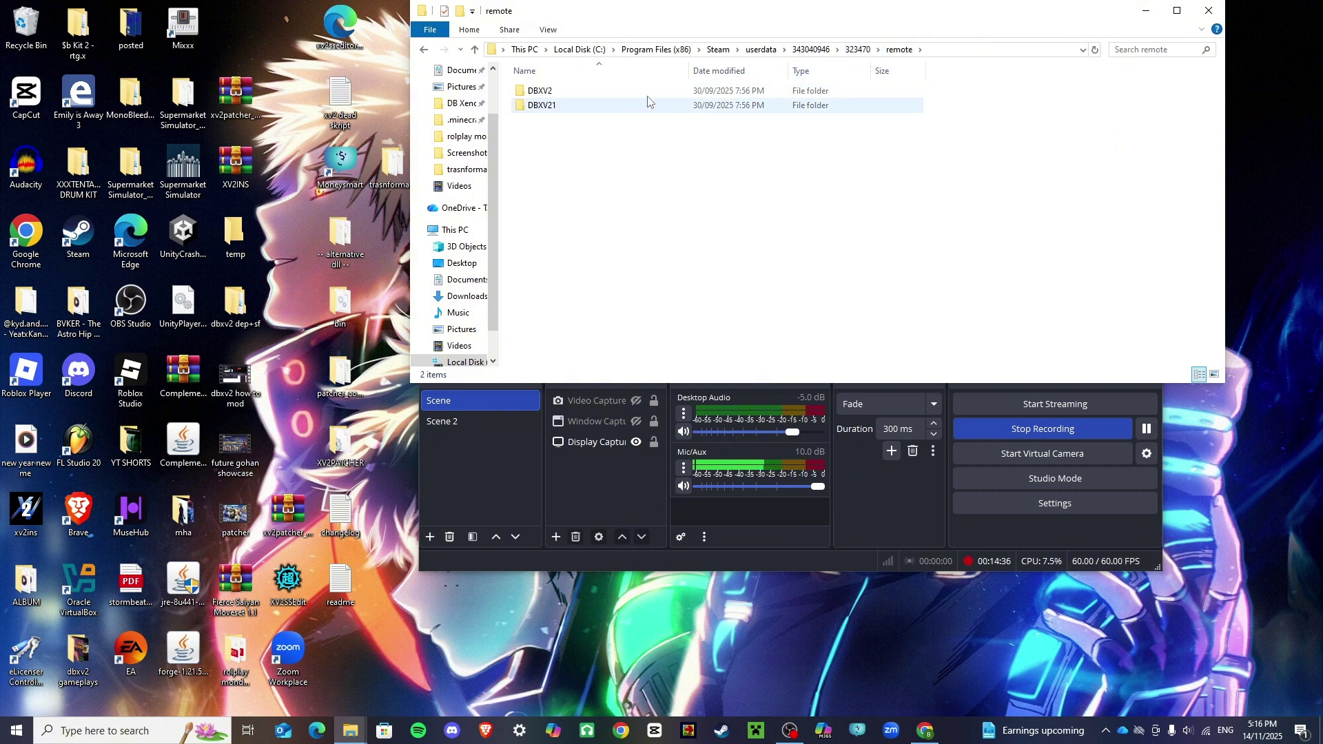
pyautogui.doubleClick(594, 108)
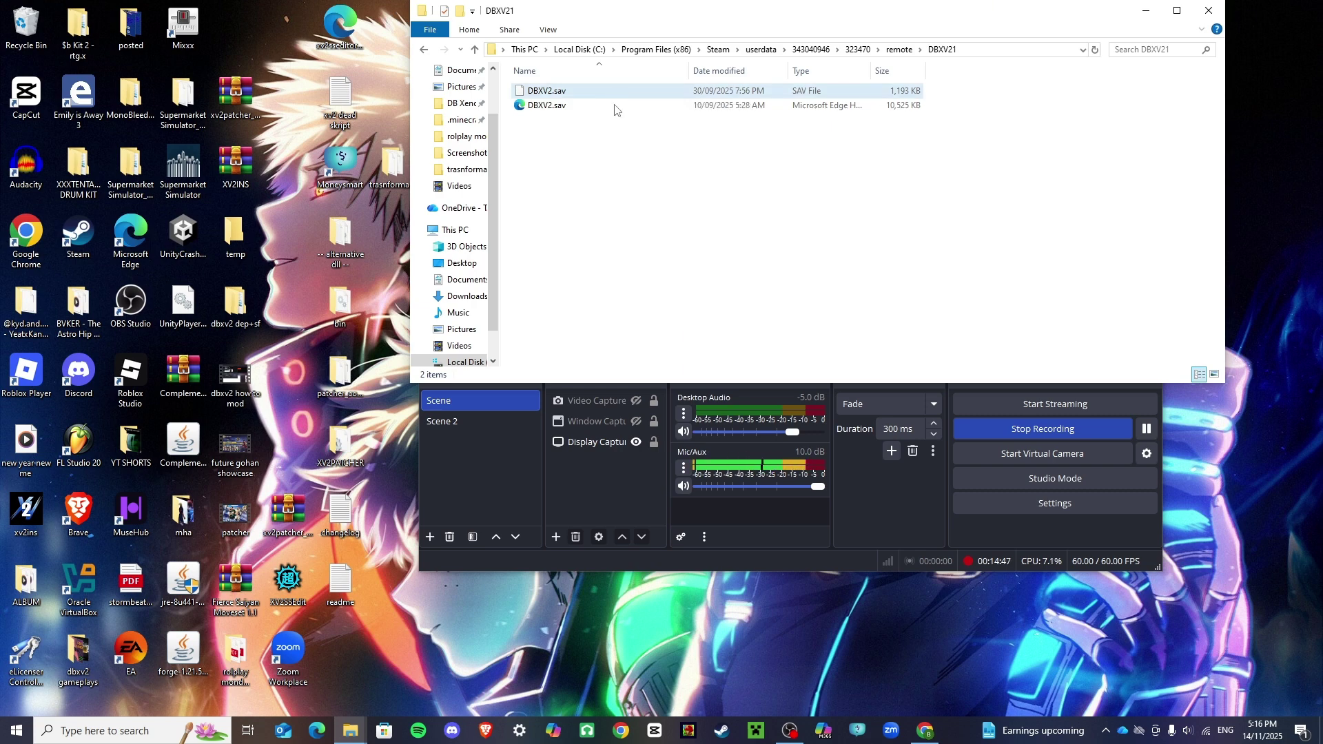
pyautogui.moveTo(616, 96); pyautogui.dragTo(565, 96)
# Step: Delete the old DBXV2.sav save file from the DBXV21 folder
pyautogui.rightClick(565, 93)
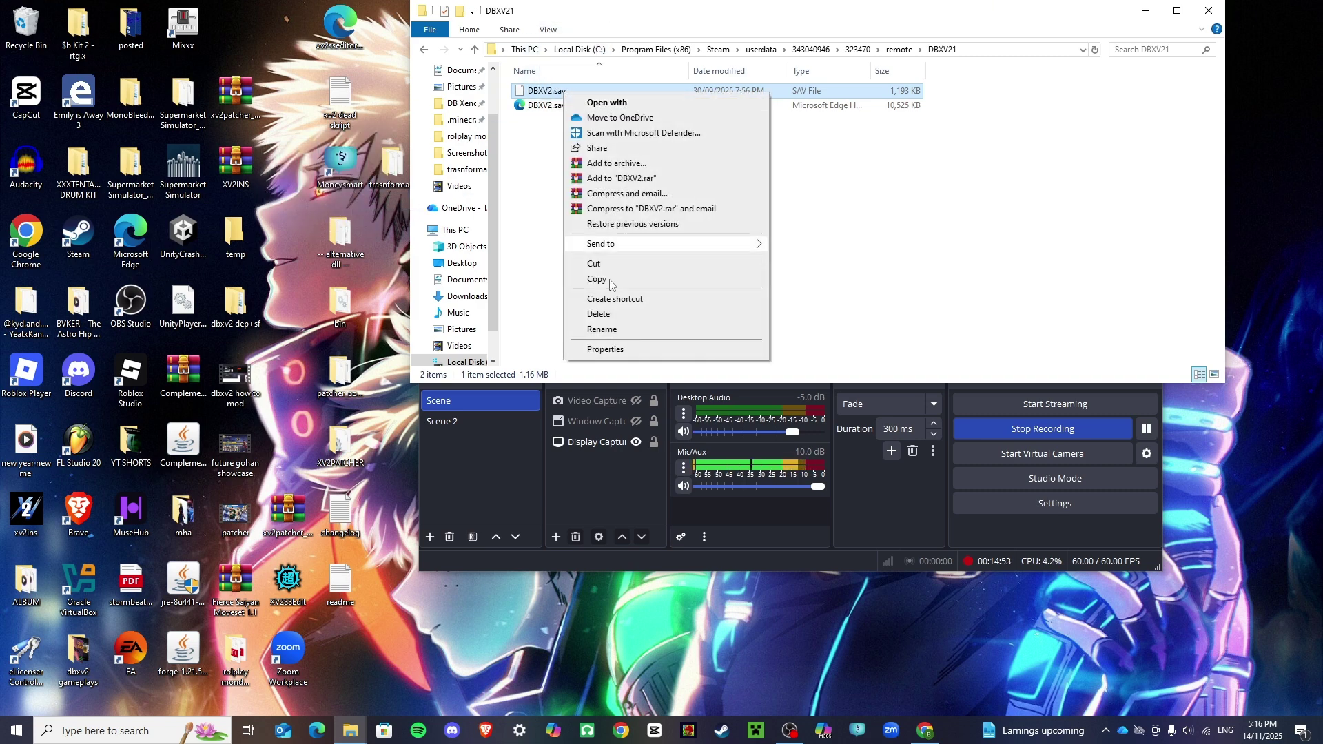
pyautogui.click(619, 319)
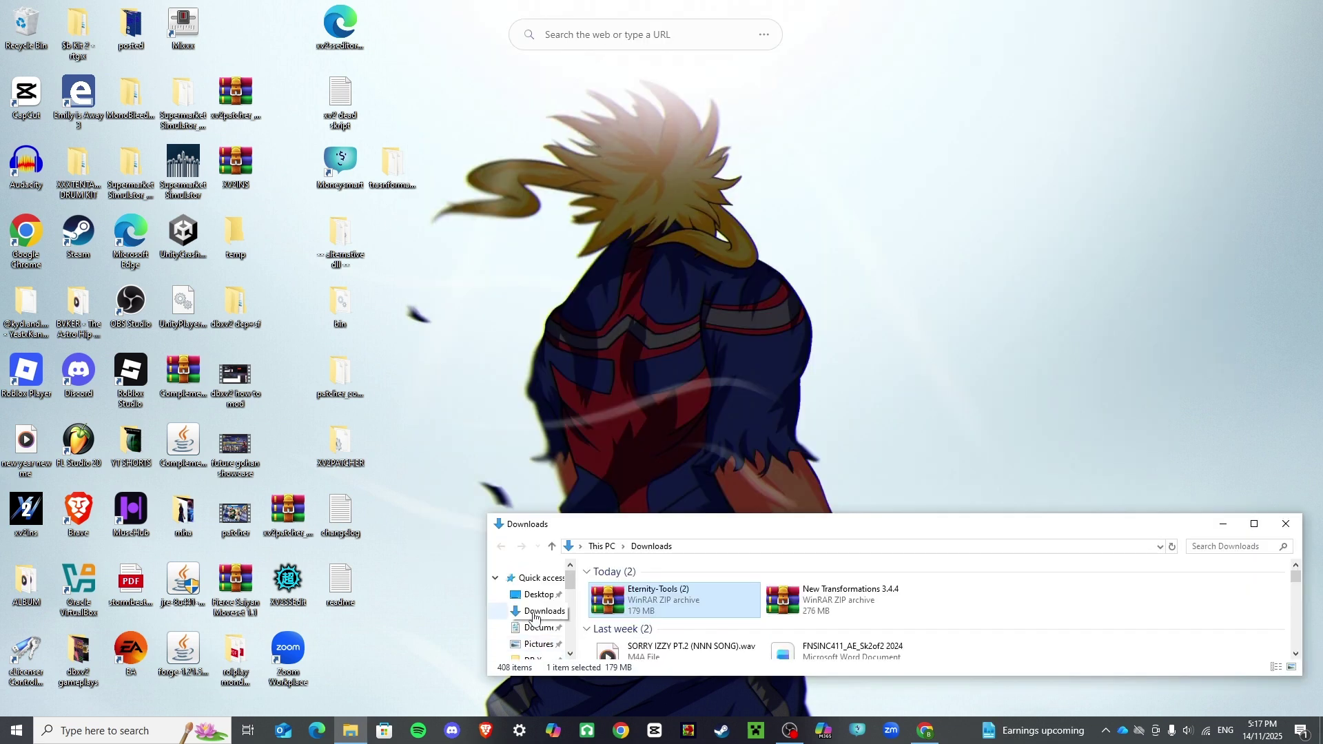
pyautogui.scroll(-1, 535, 617)
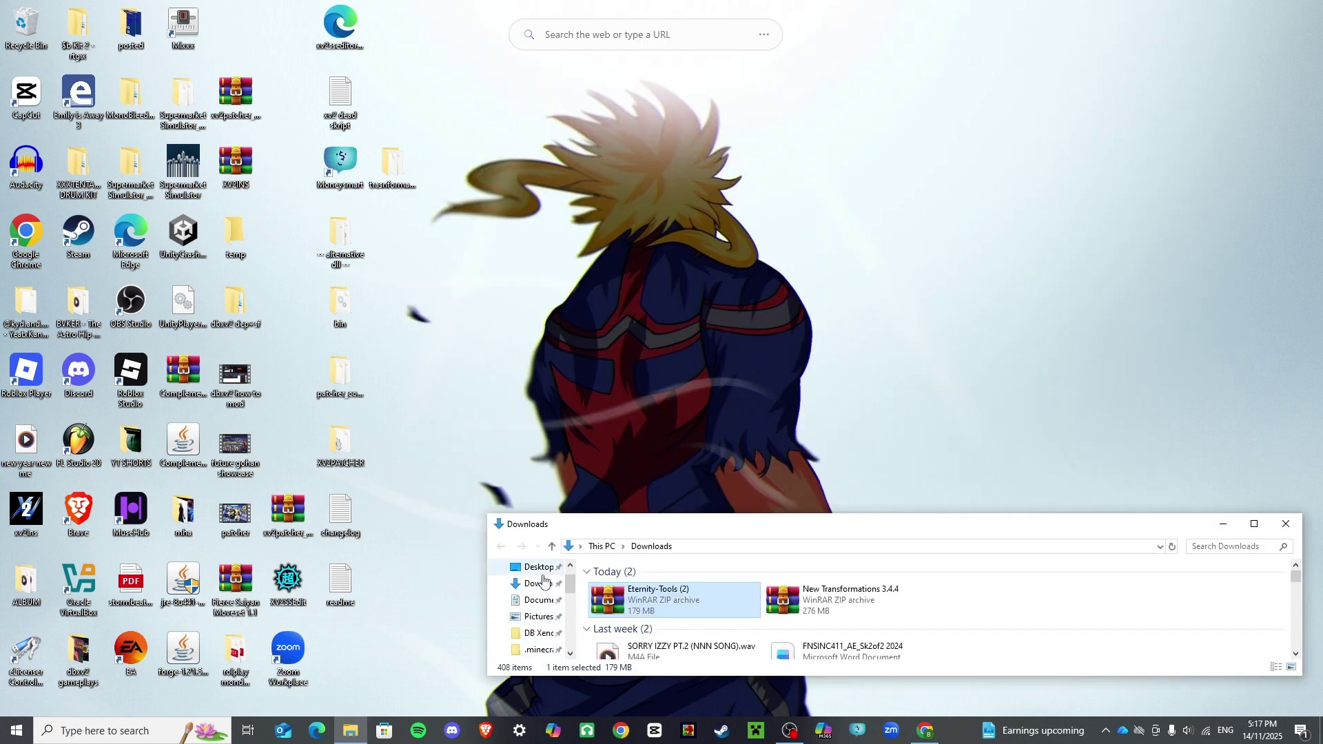
# Step: Launch DBXV2 from the DB Xenoverse 2 bin folder, then minimize File Explorer
pyautogui.click(537, 634)
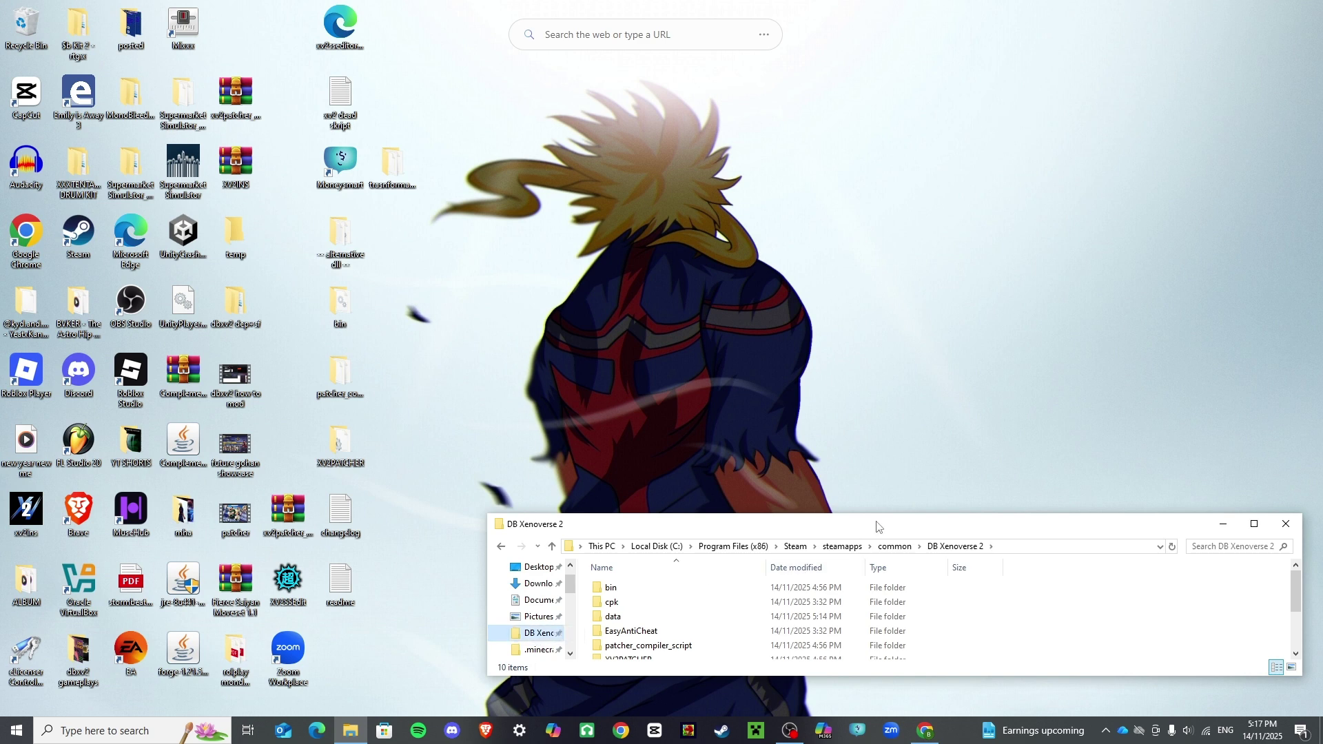
pyautogui.moveTo(893, 509); pyautogui.dragTo(908, 250)
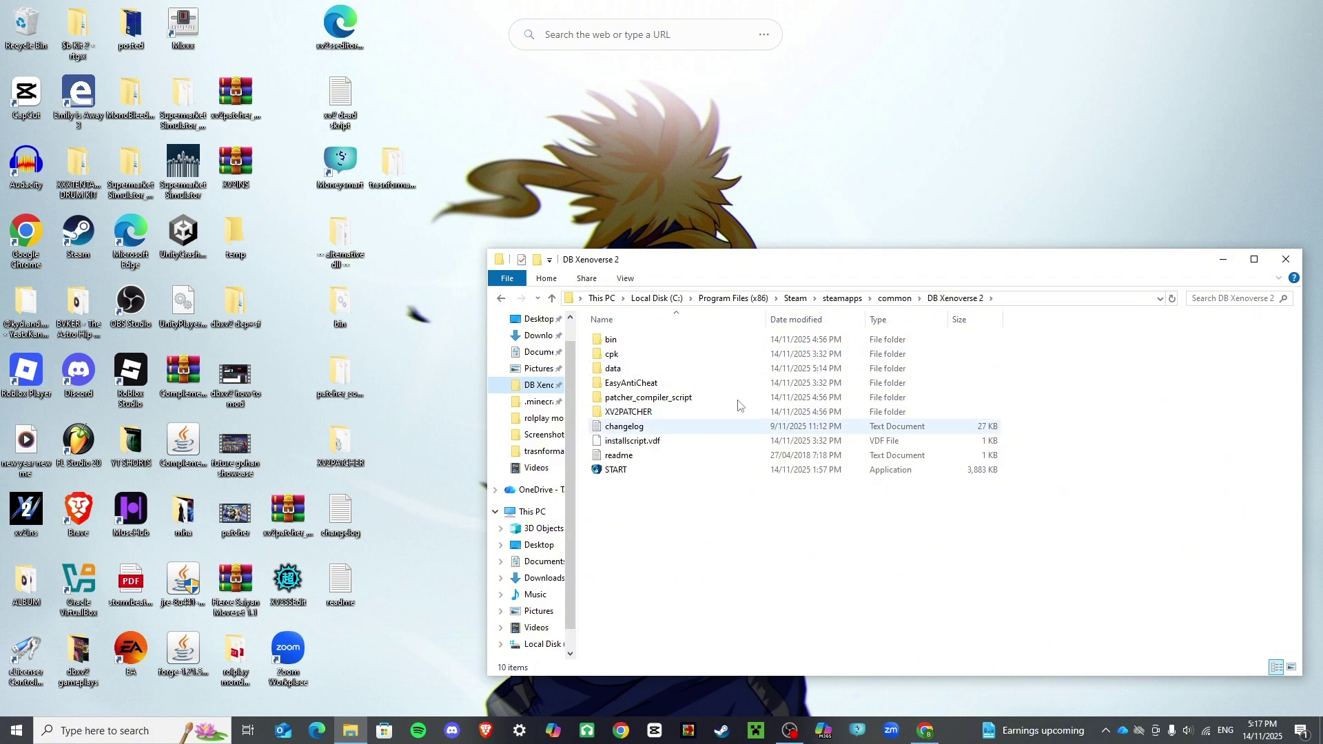
pyautogui.doubleClick(667, 342)
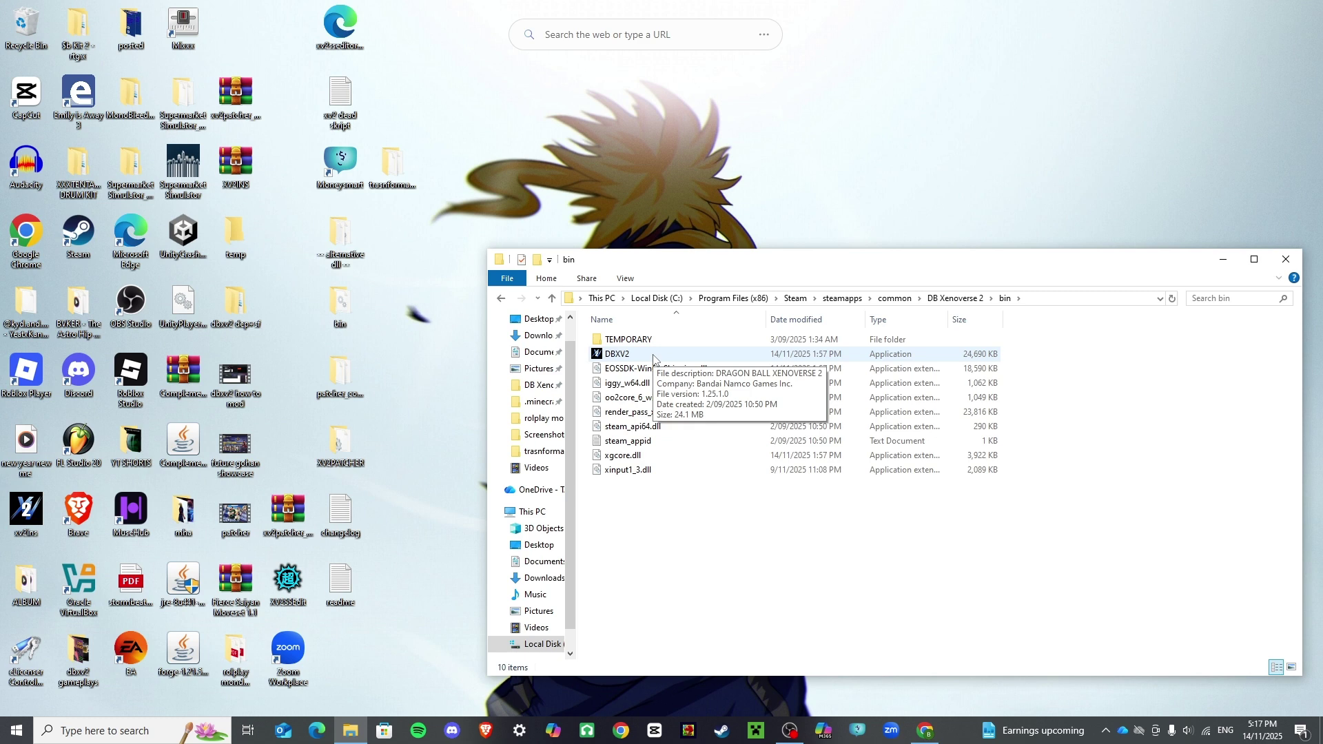
pyautogui.doubleClick(653, 356)
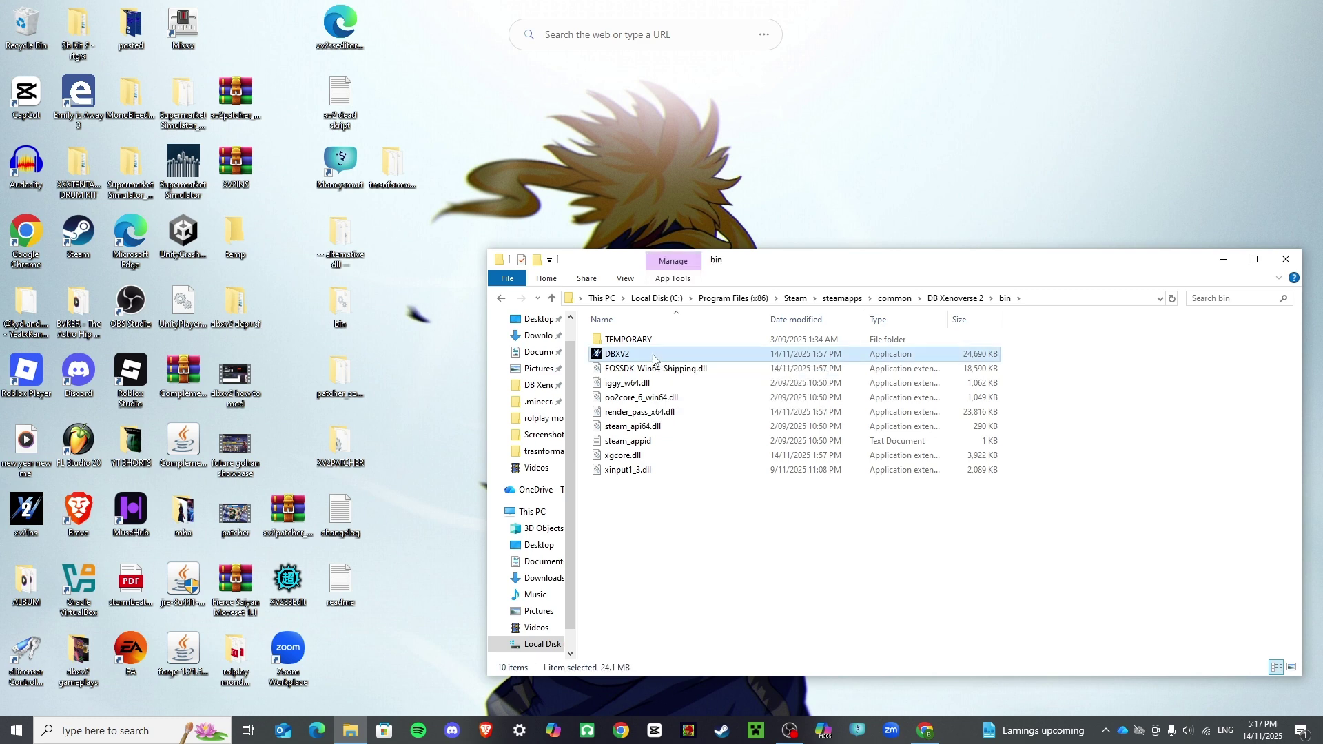
pyautogui.click(1218, 259)
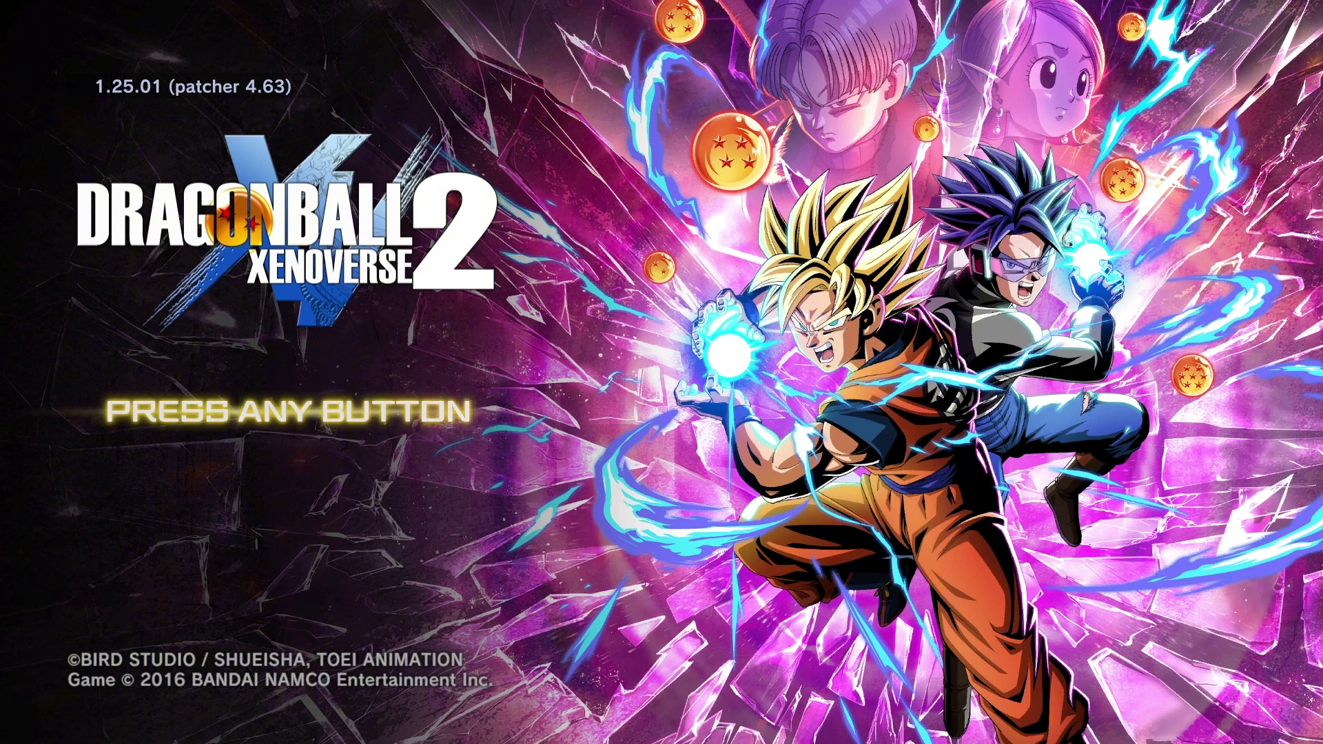
# Step: Pass the title screen, agree to create new save data, and accept the data-use consent
pyautogui.press('Return')
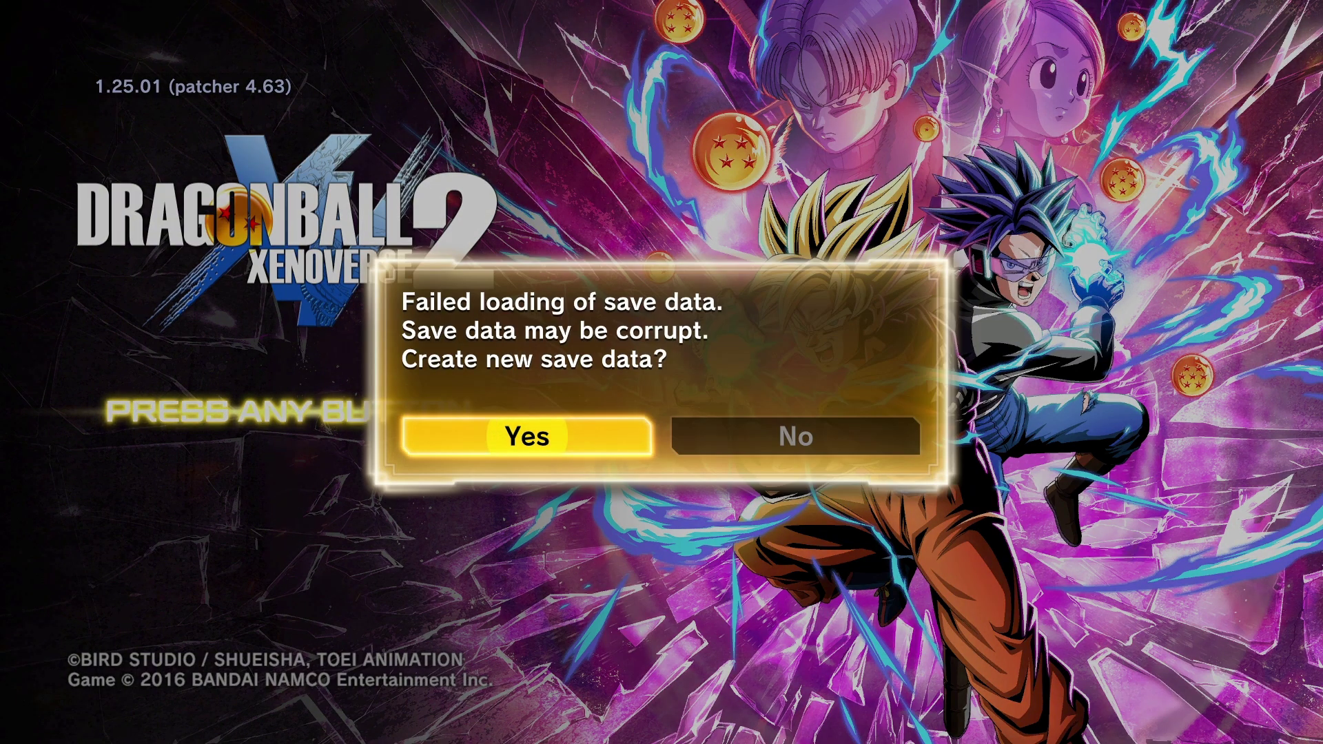
pyautogui.press('Return')
pyautogui.press('Right')
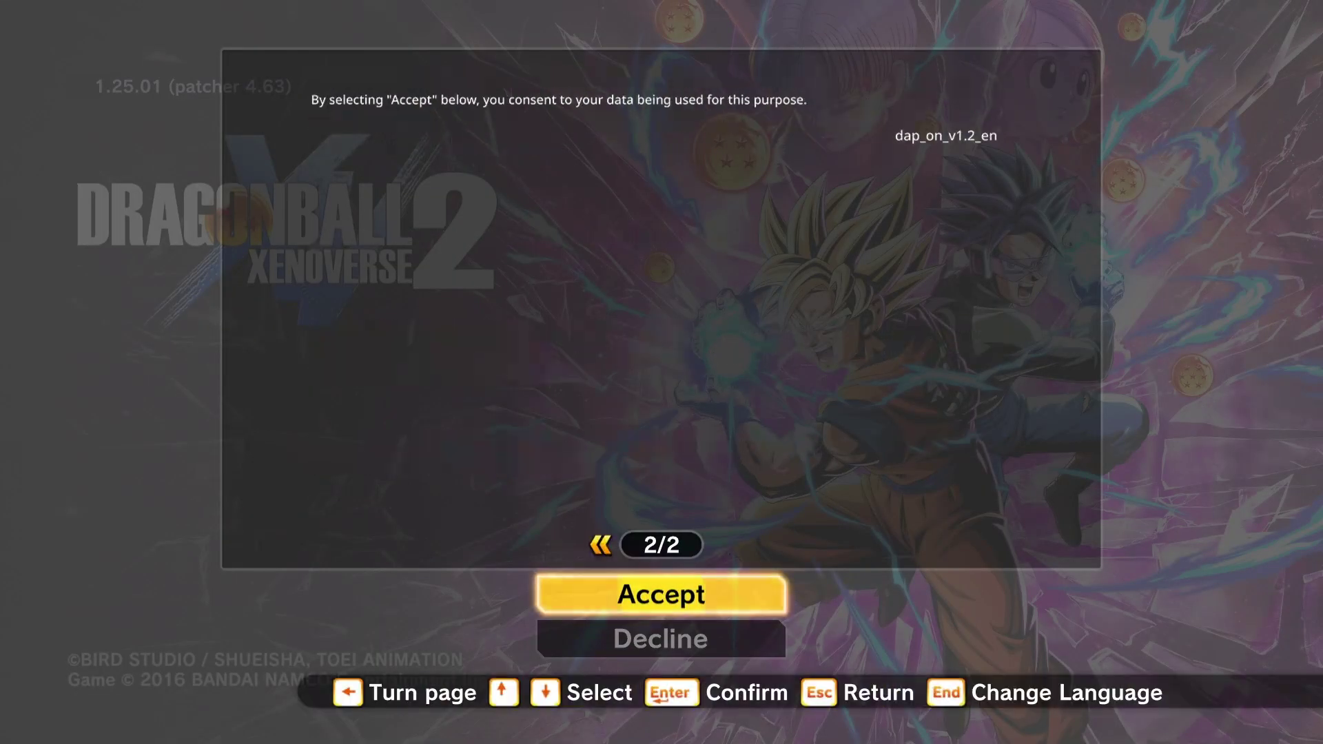
pyautogui.press('Return')
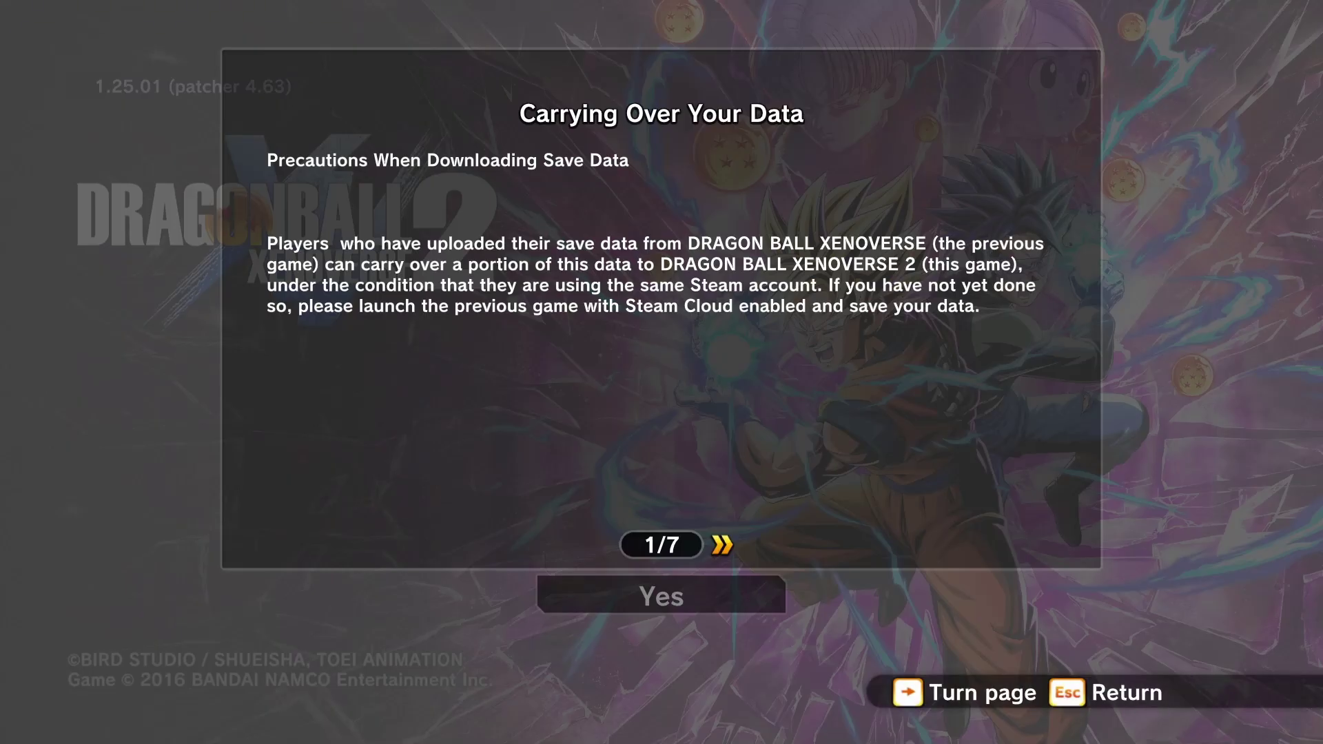
# Step: Attempt the previous-save carry-over, then create save data without it and keep saving enabled
pyautogui.press('Right')
pyautogui.press('Right')
pyautogui.press('Right')
pyautogui.press('Right')
pyautogui.press('Right')
pyautogui.press('Right')
pyautogui.press('Return')
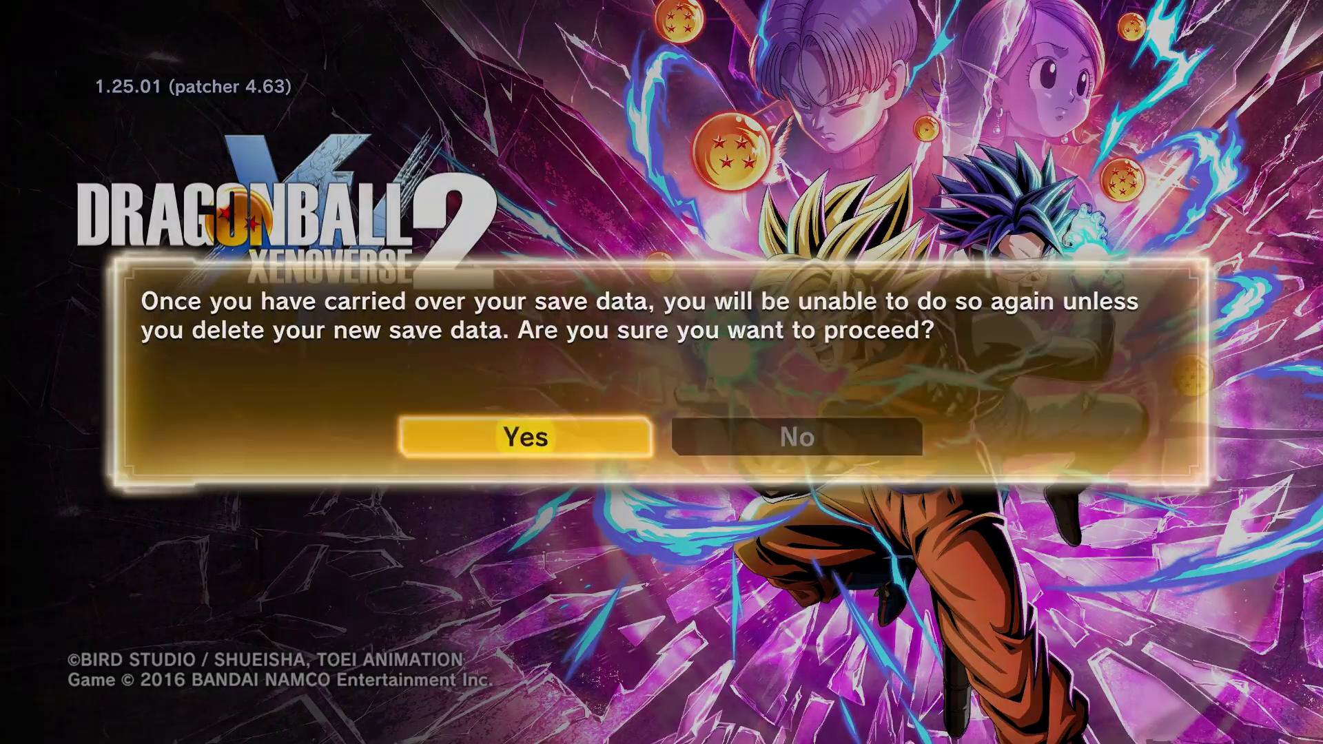
pyautogui.press('Return')
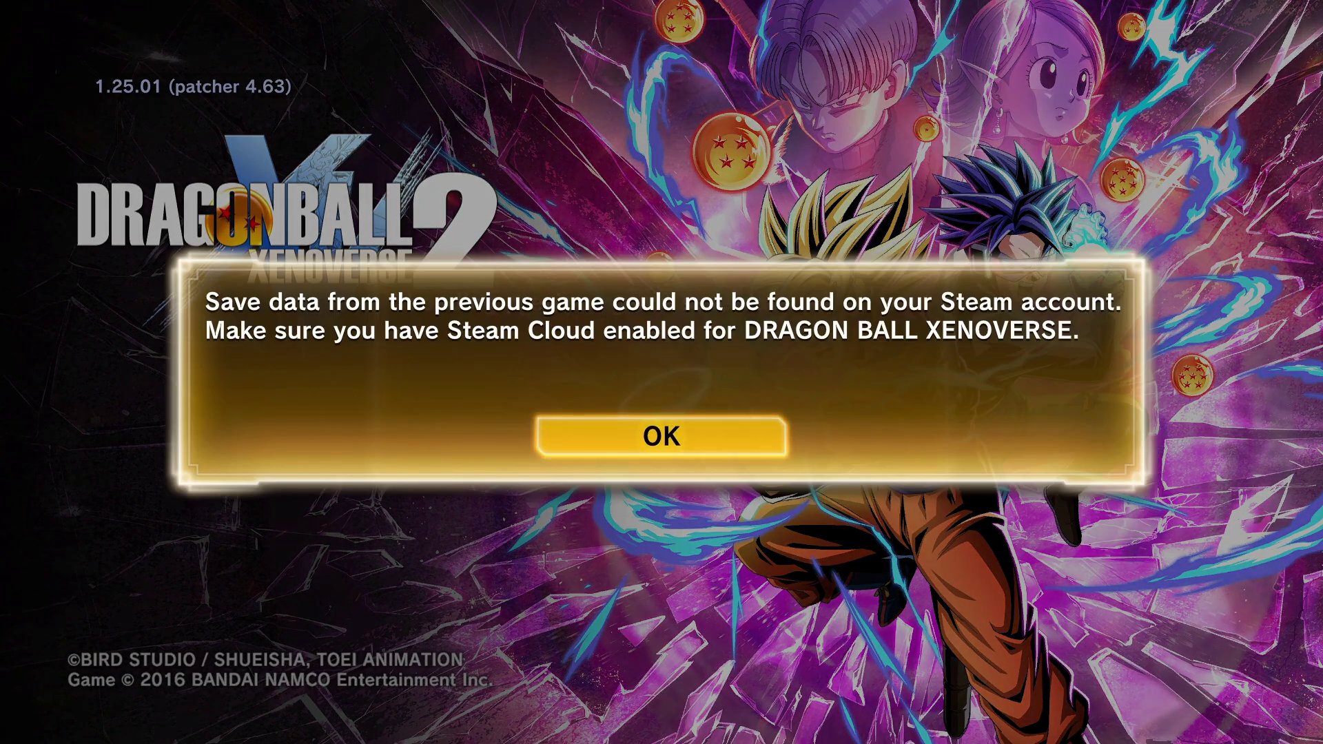
pyautogui.press('Return')
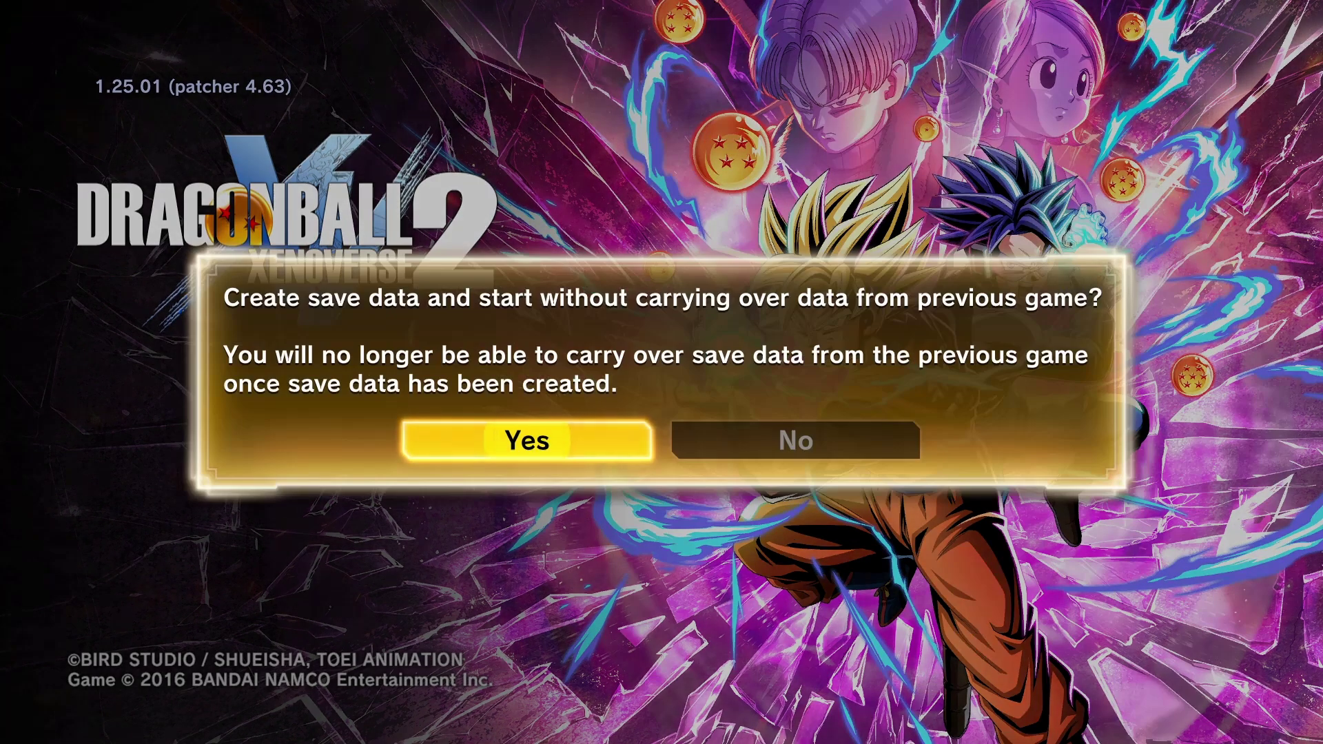
pyautogui.press('Right')
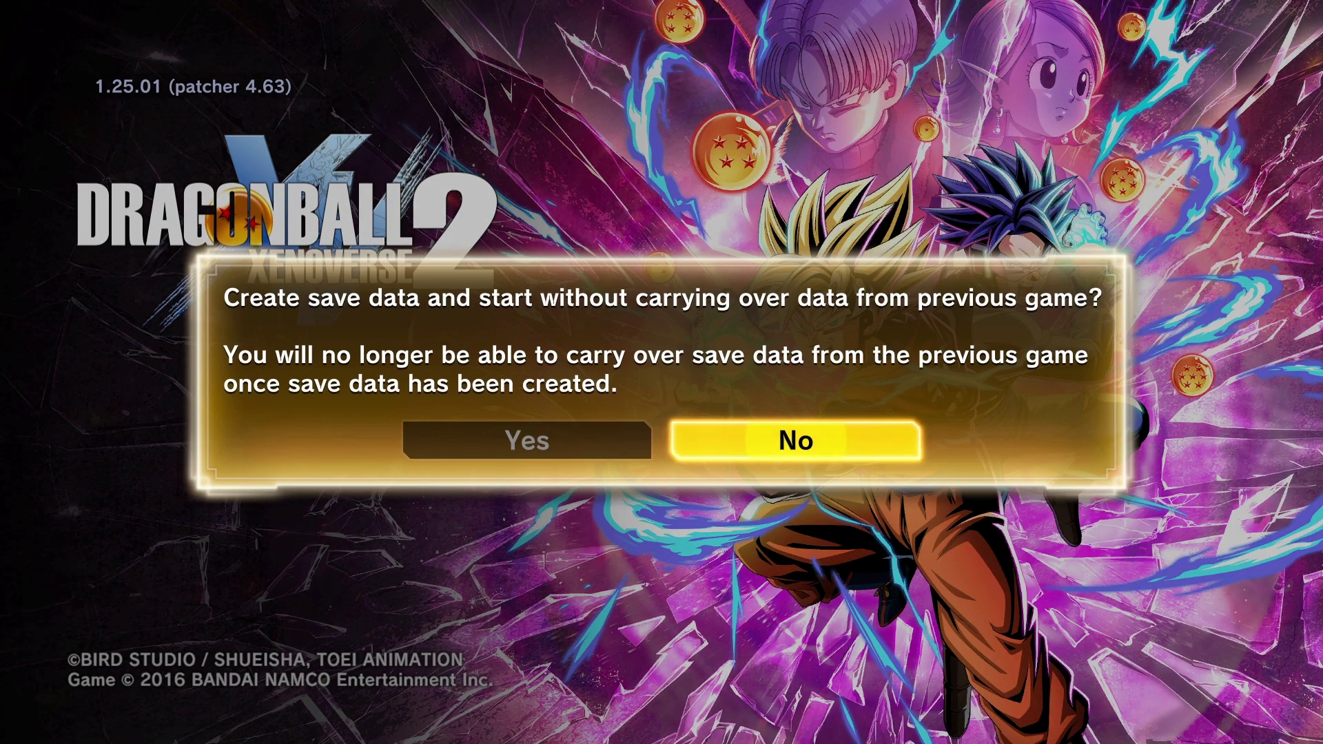
pyautogui.press('Left')
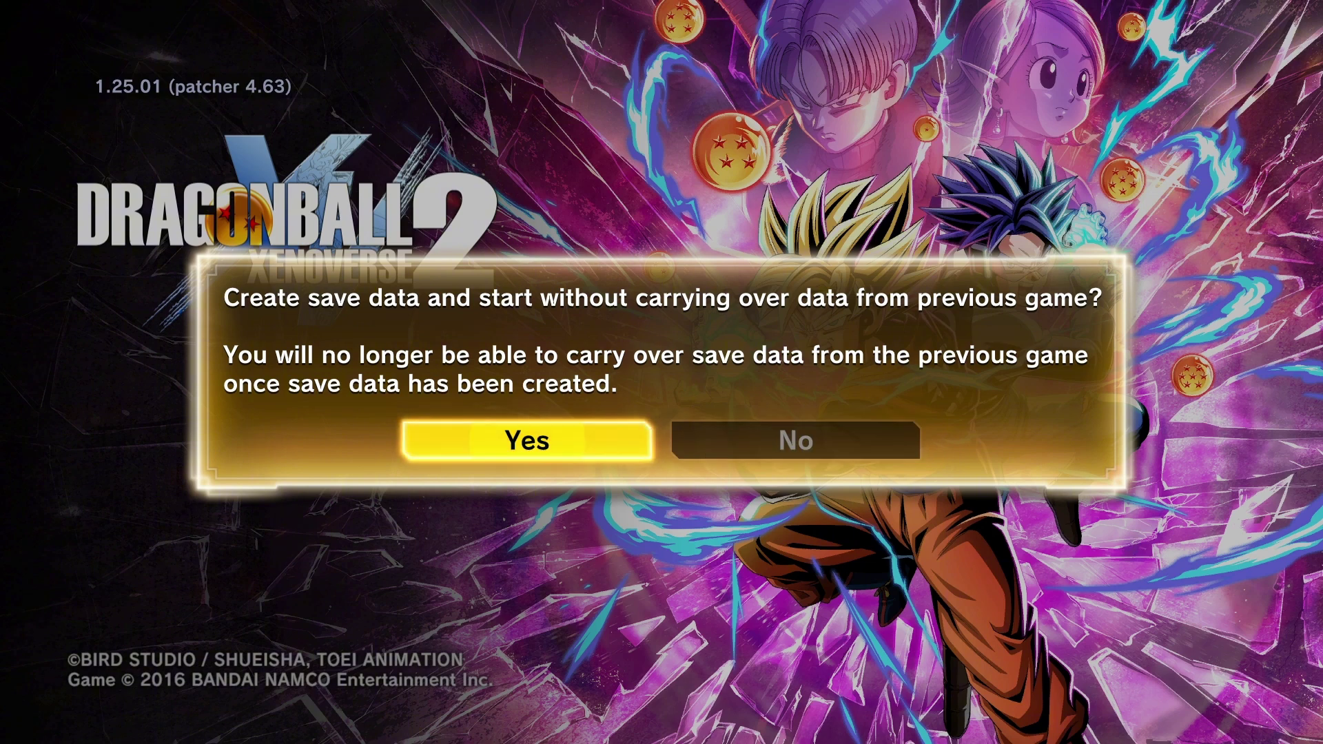
pyautogui.press('Return')
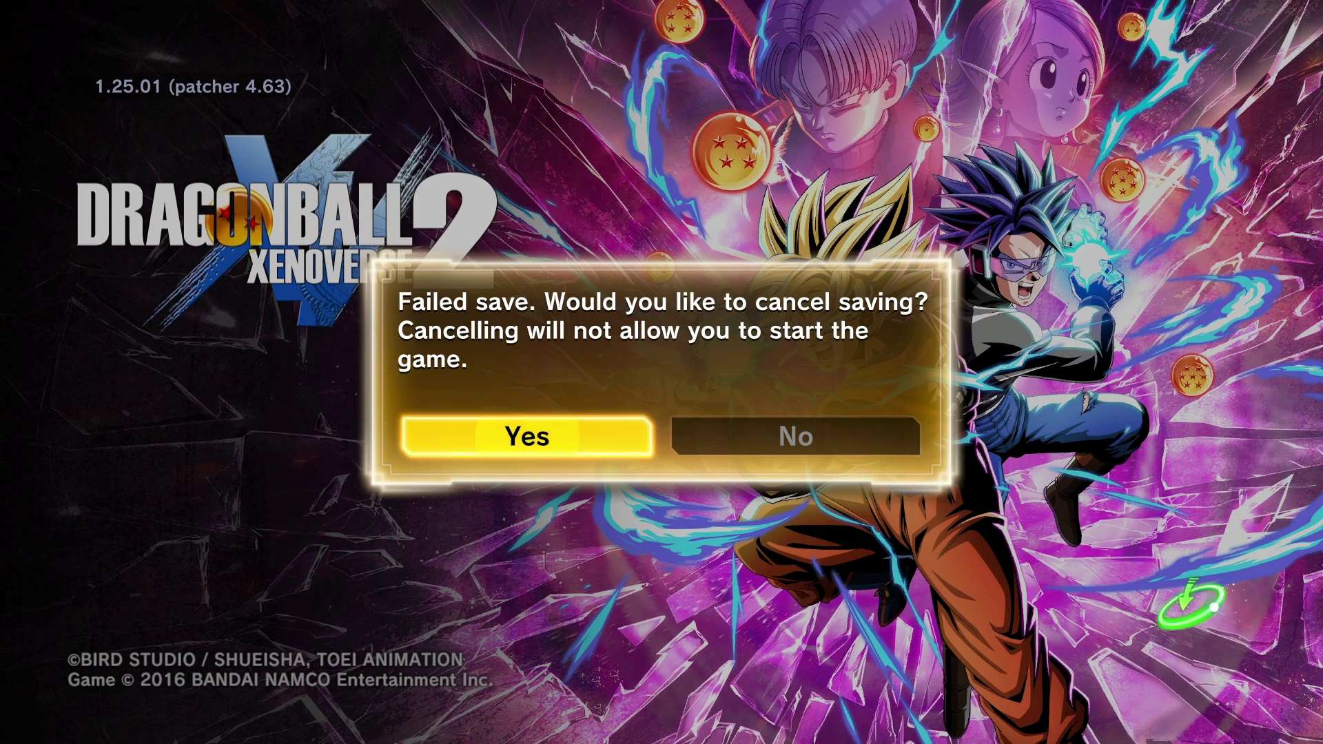
pyautogui.press('Right')
pyautogui.press('Return')
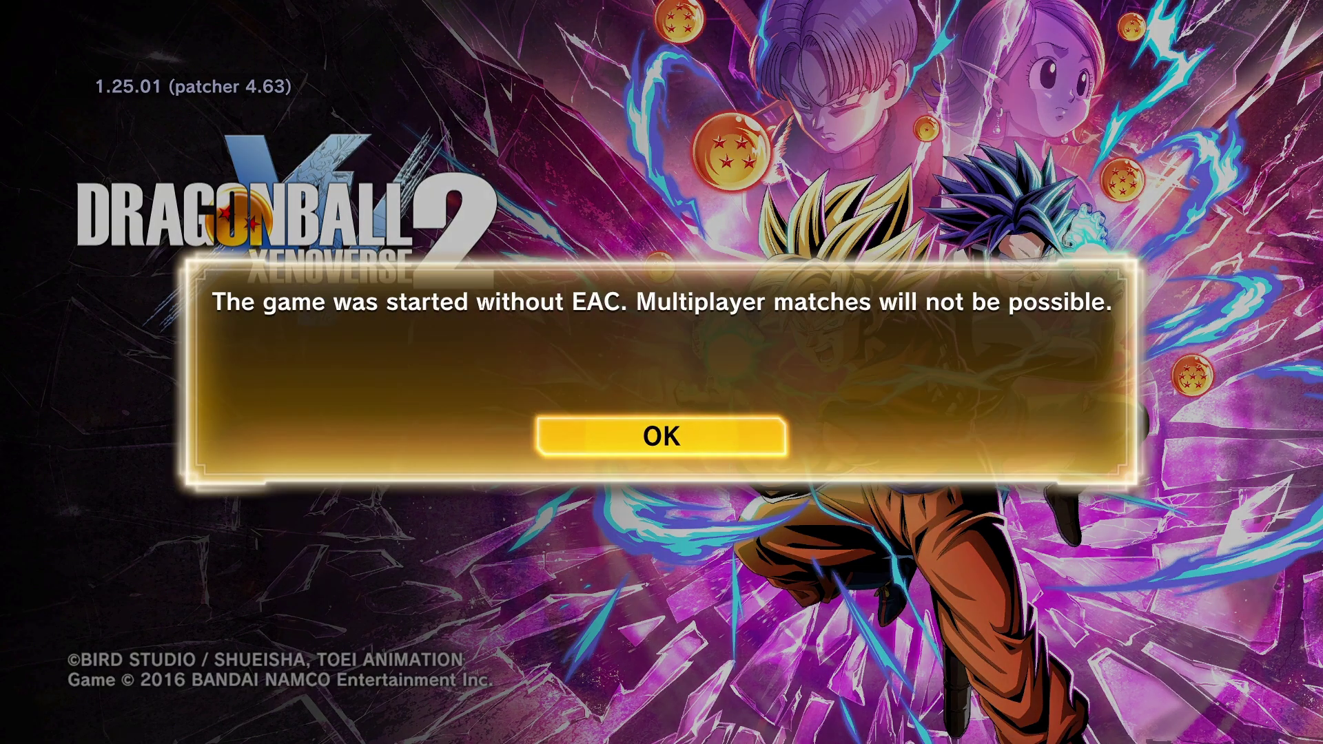
# Step: Dismiss the EAC multiplayer warning and back out of Game Settings and Options to the main menu
pyautogui.press('Return')
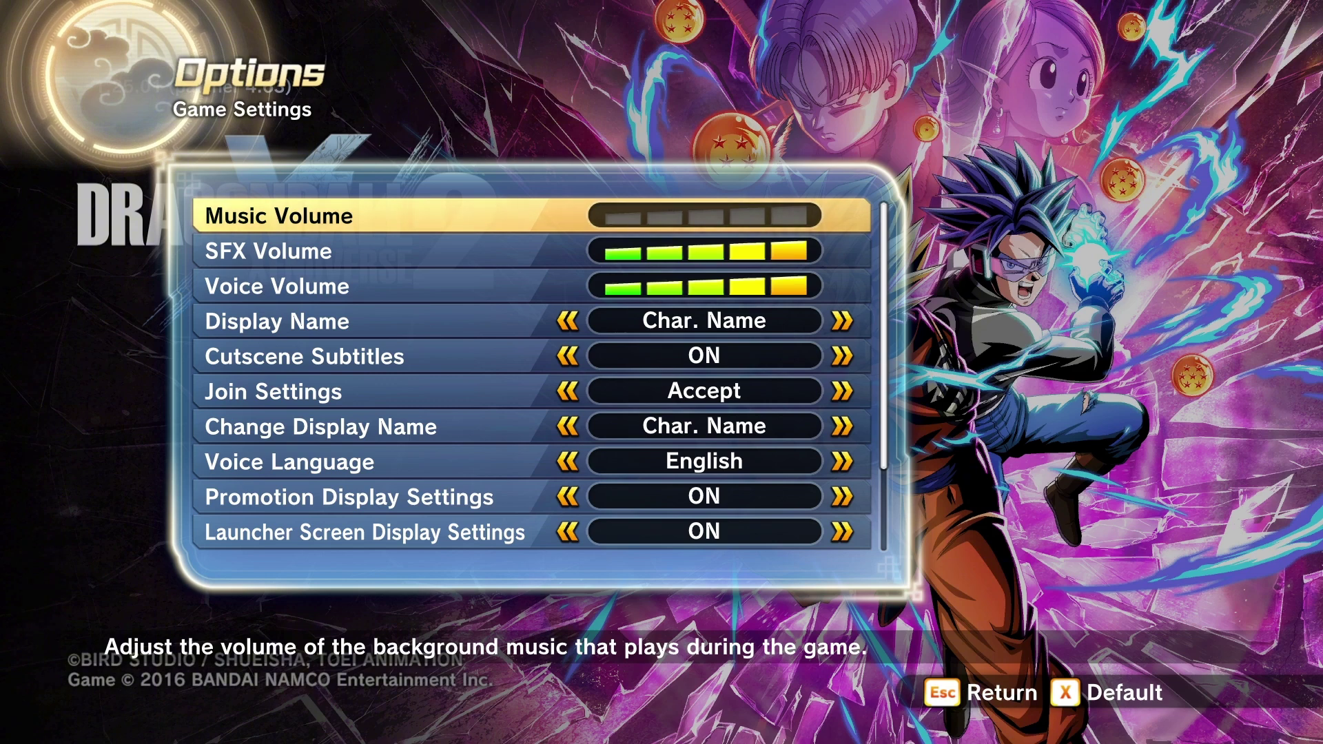
pyautogui.press('Escape')
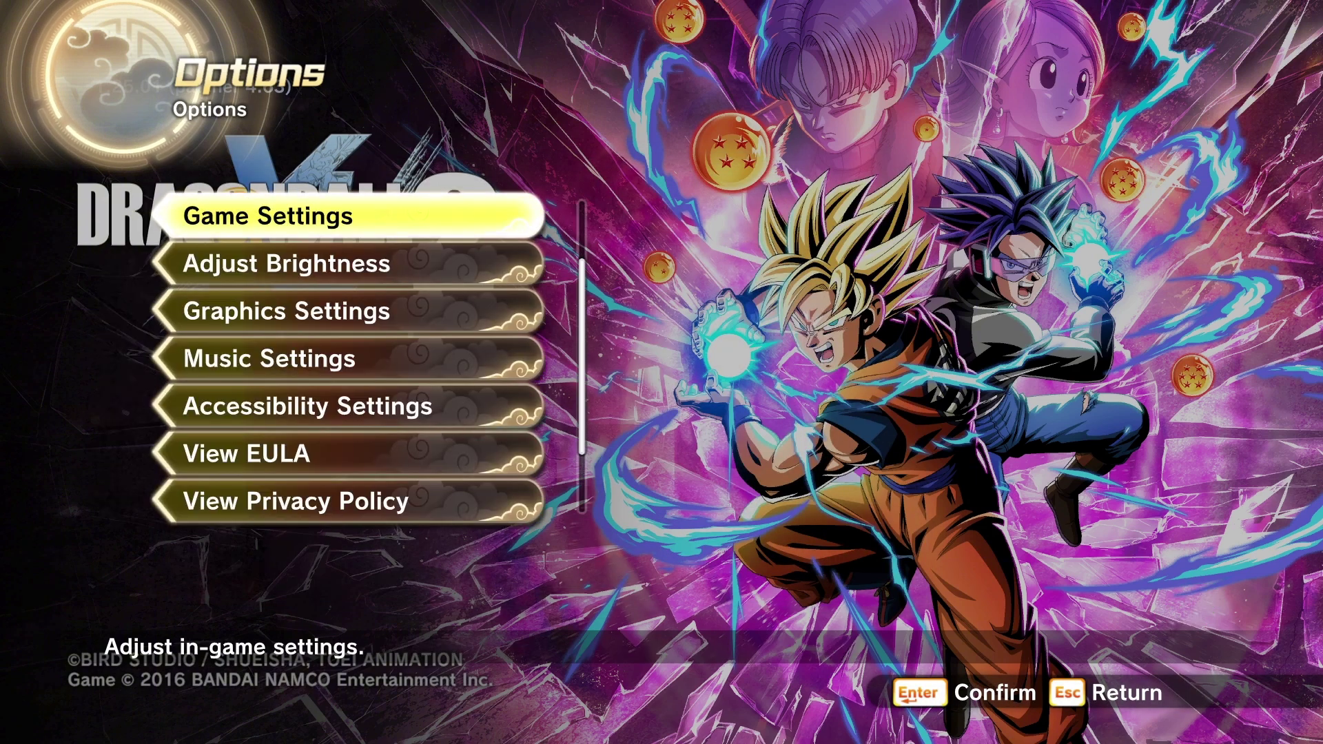
pyautogui.press('Escape')
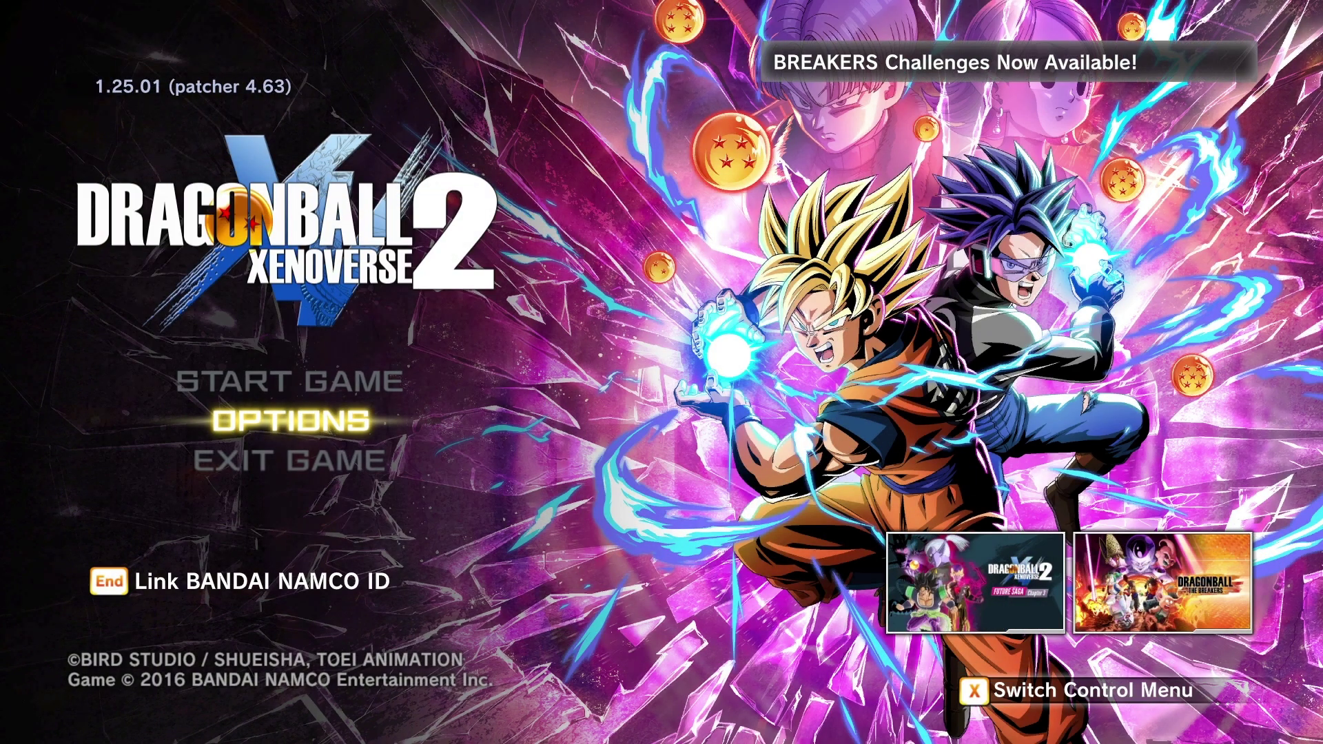